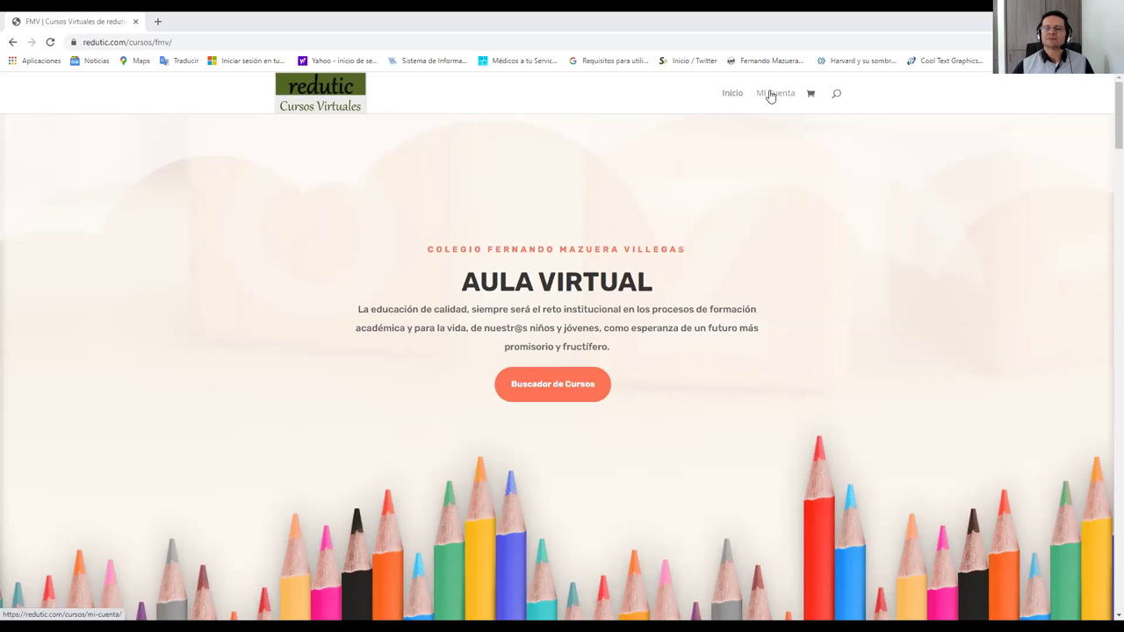
Log in on the Mi Cuenta page with the account username and password.
{"action": "left_click", "coordinate": [770, 95]}
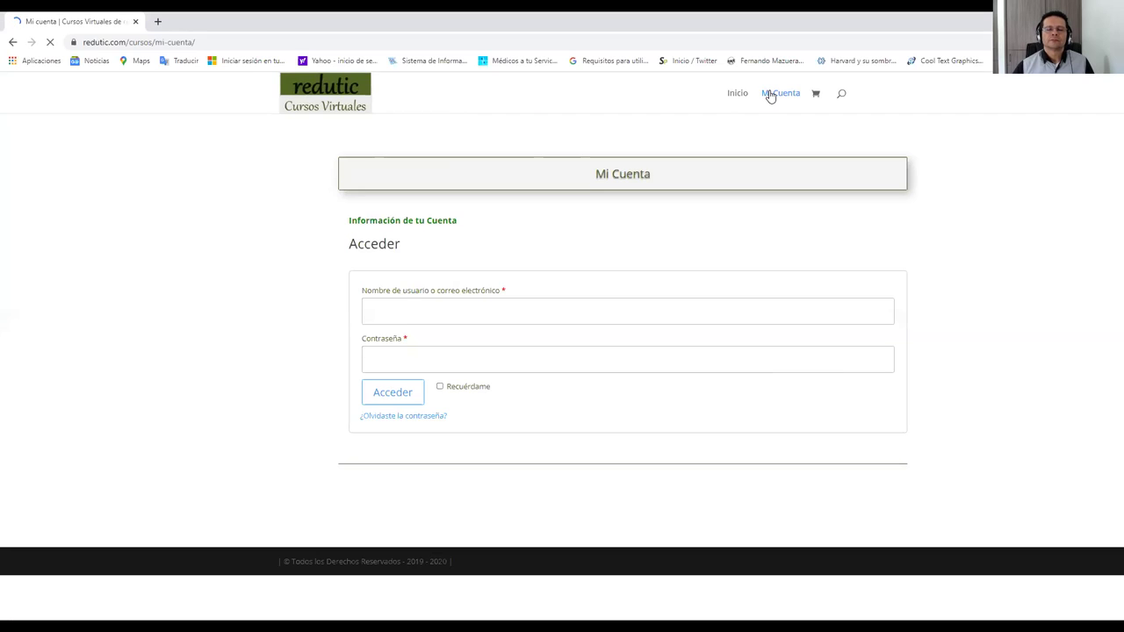
{"action": "left_click", "coordinate": [590, 313]}
{"action": "left_click", "coordinate": [436, 383]}
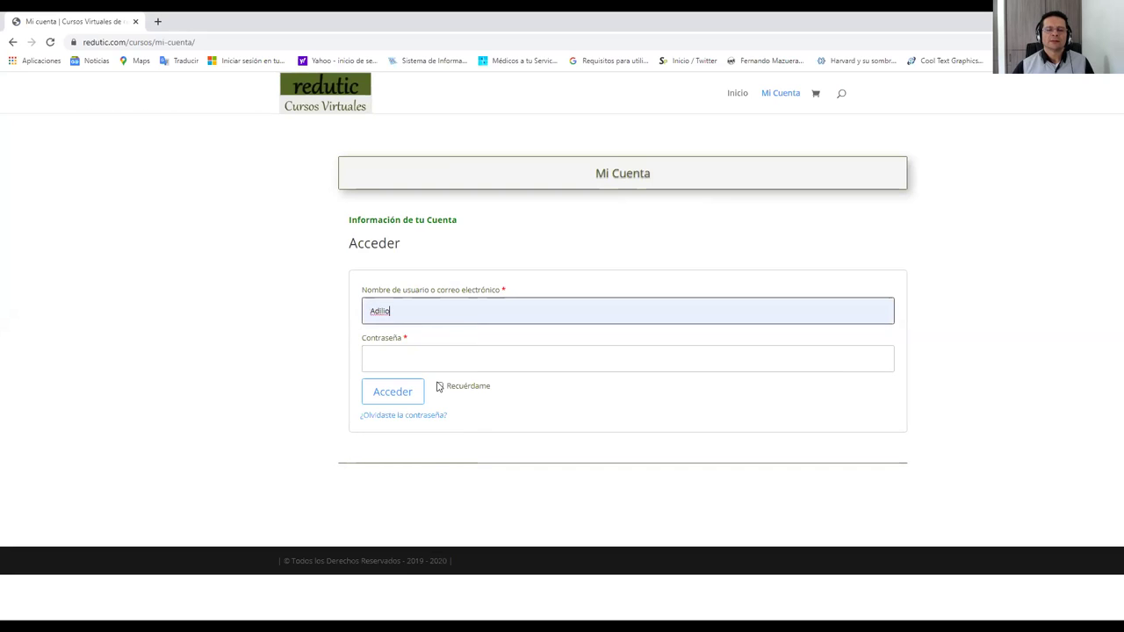
{"action": "left_click", "coordinate": [449, 359]}
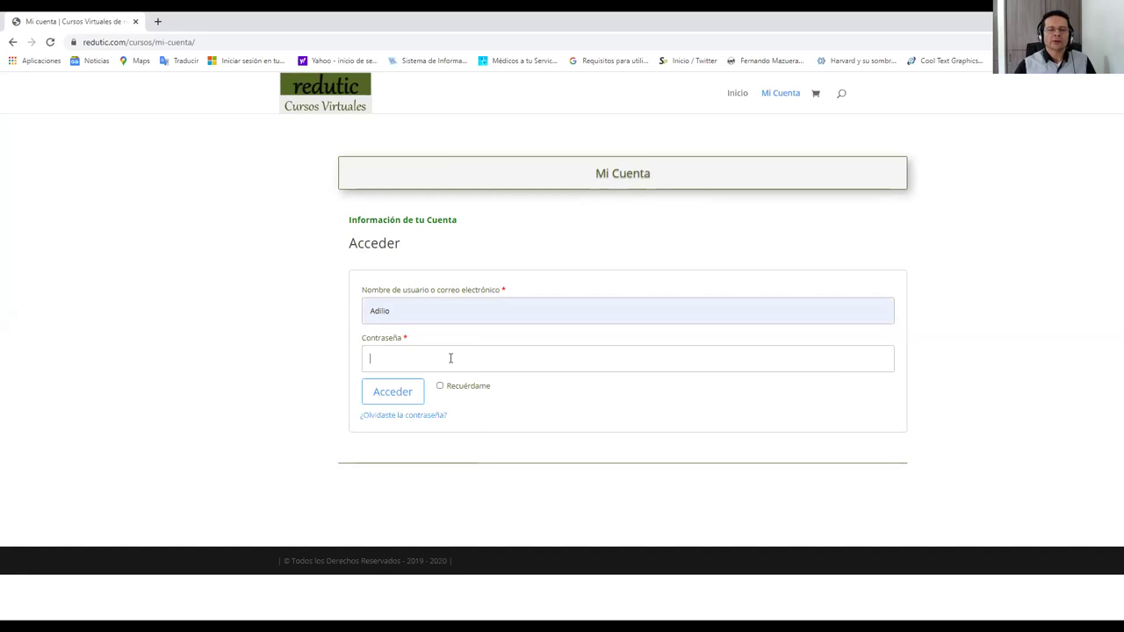
{"action": "type", "text": "••••••••••••"}
{"action": "key", "text": "Return"}
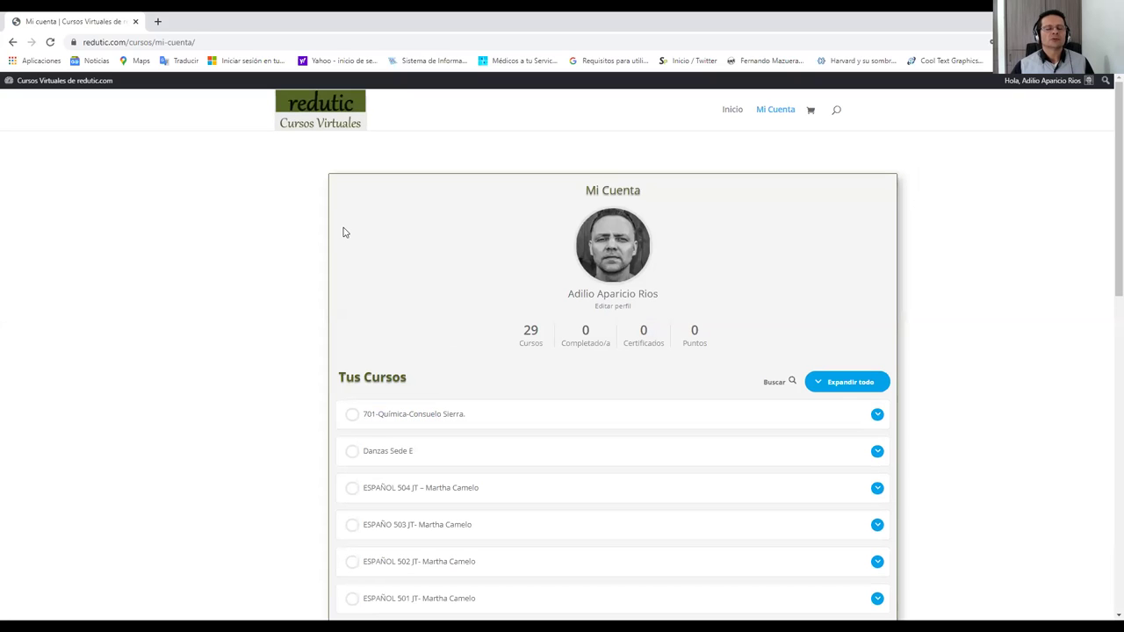
Go to the site's administration desktop and start adding a new H5P content item.
{"action": "mouse_move", "coordinate": [42, 84]}
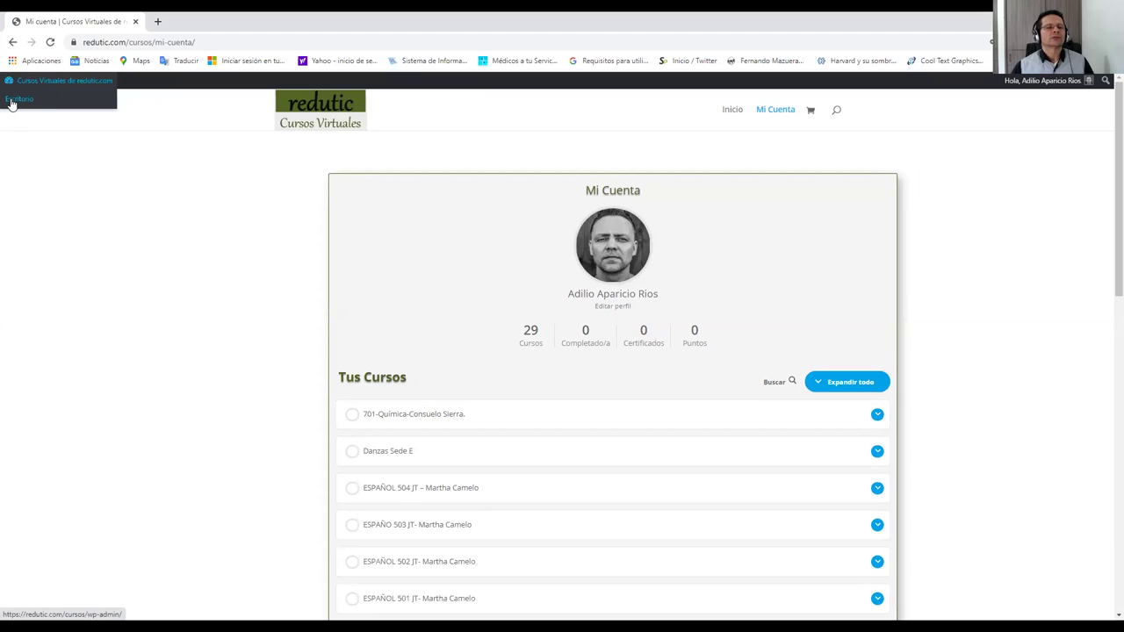
{"action": "left_click", "coordinate": [11, 103]}
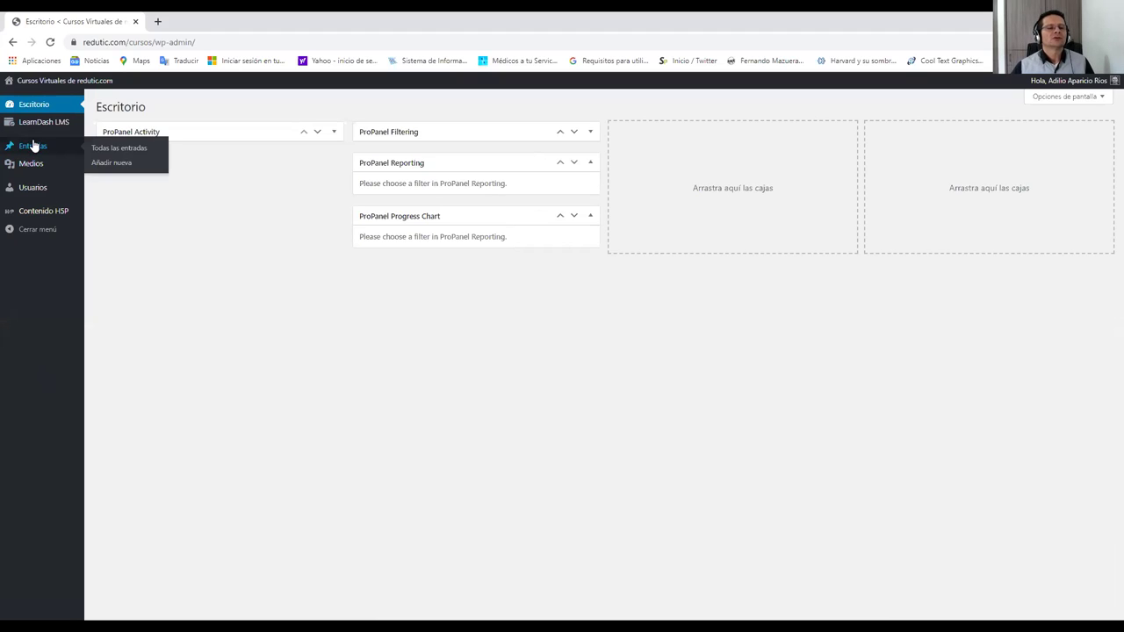
{"action": "mouse_move", "coordinate": [33, 215]}
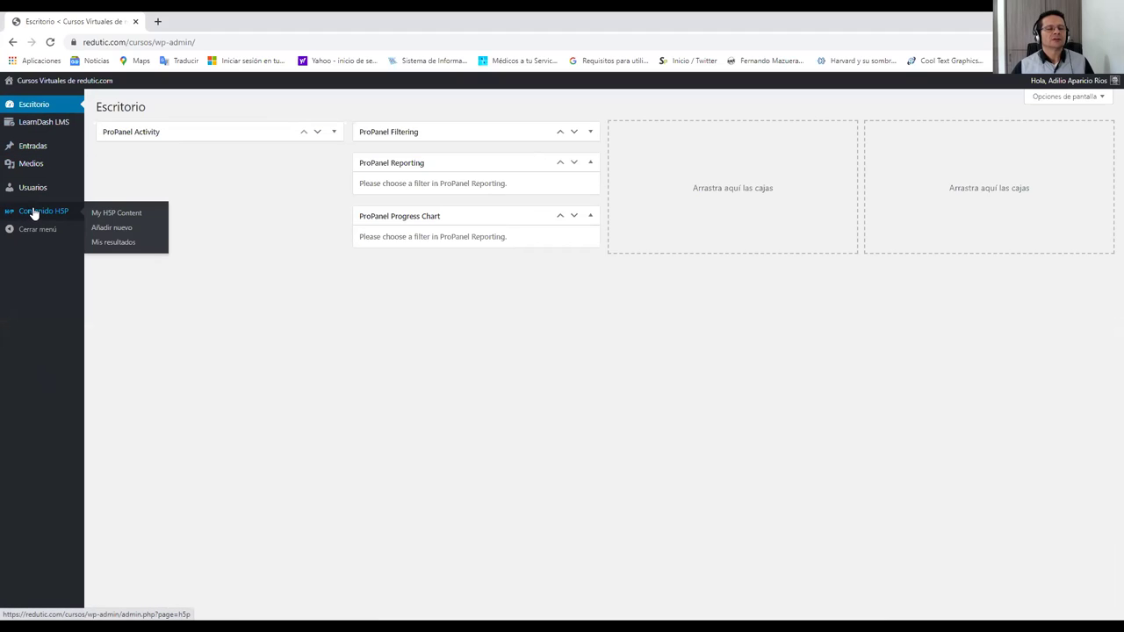
{"action": "left_click", "coordinate": [110, 230]}
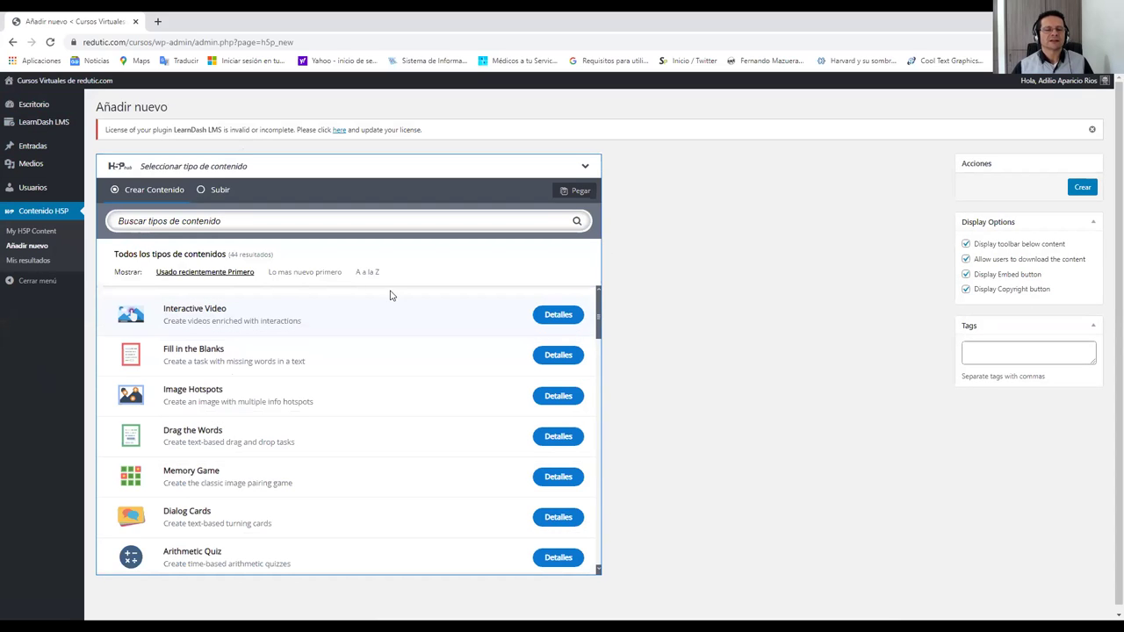
Choose Image Hotspots as the content type and use it for the new item.
{"action": "scroll", "coordinate": [437, 307], "scroll_direction": "down", "scroll_amount": 3}
{"action": "scroll", "coordinate": [384, 364], "scroll_direction": "up", "scroll_amount": 3}
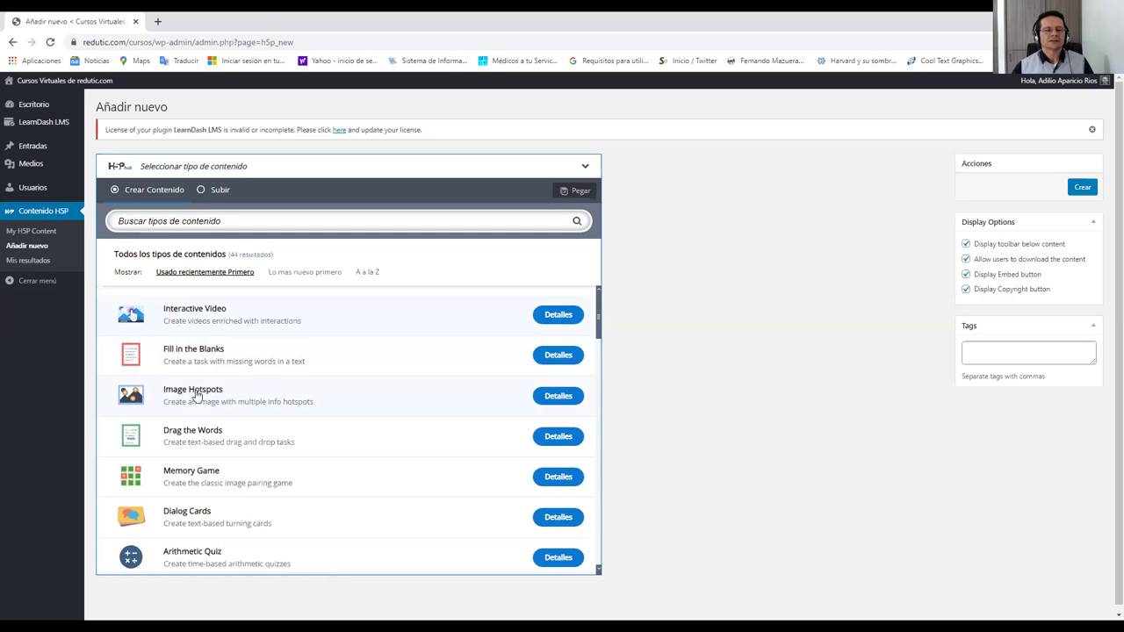
{"action": "left_click", "coordinate": [563, 398]}
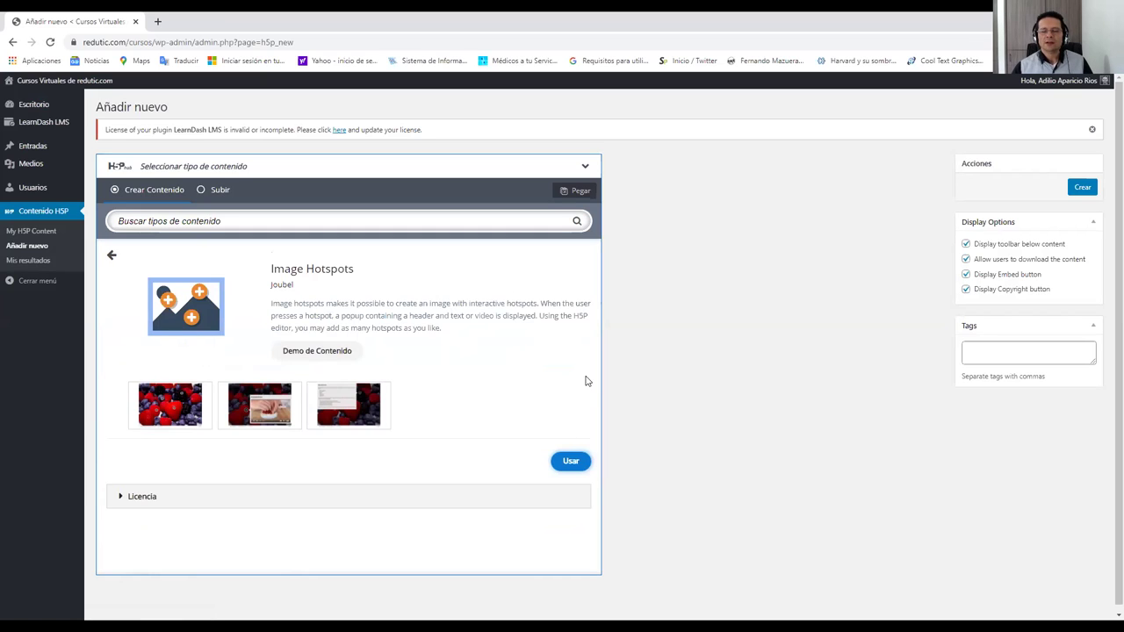
{"action": "left_click", "coordinate": [571, 462]}
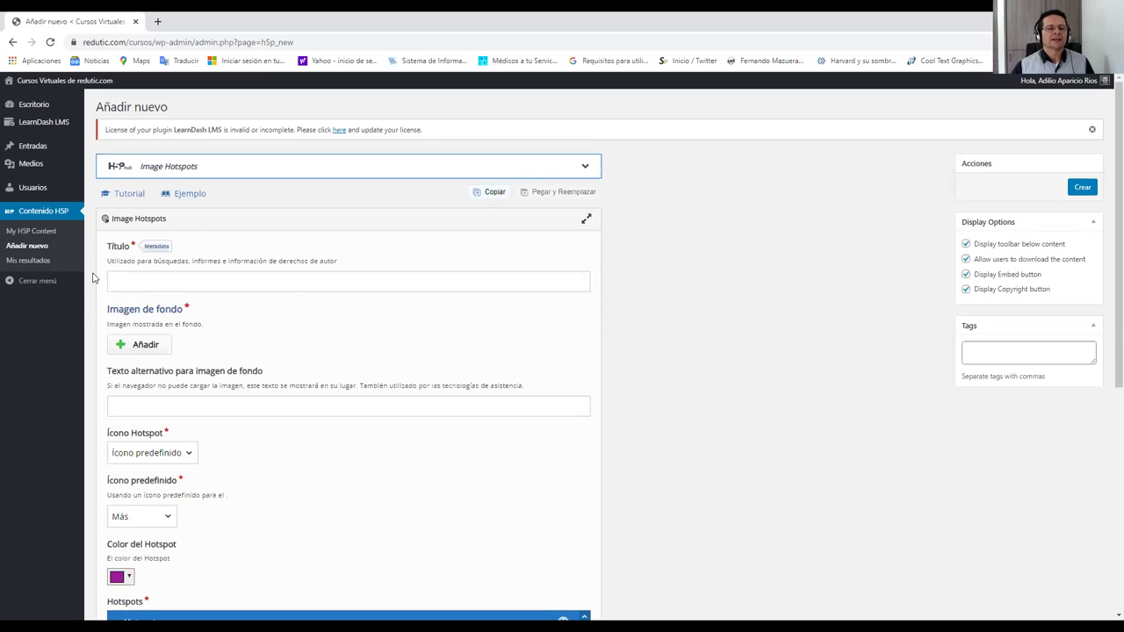
Enter "Puntos realatados sobre imagen del nciclo del nitrógeno" as the content's title.
{"action": "left_click", "coordinate": [192, 280]}
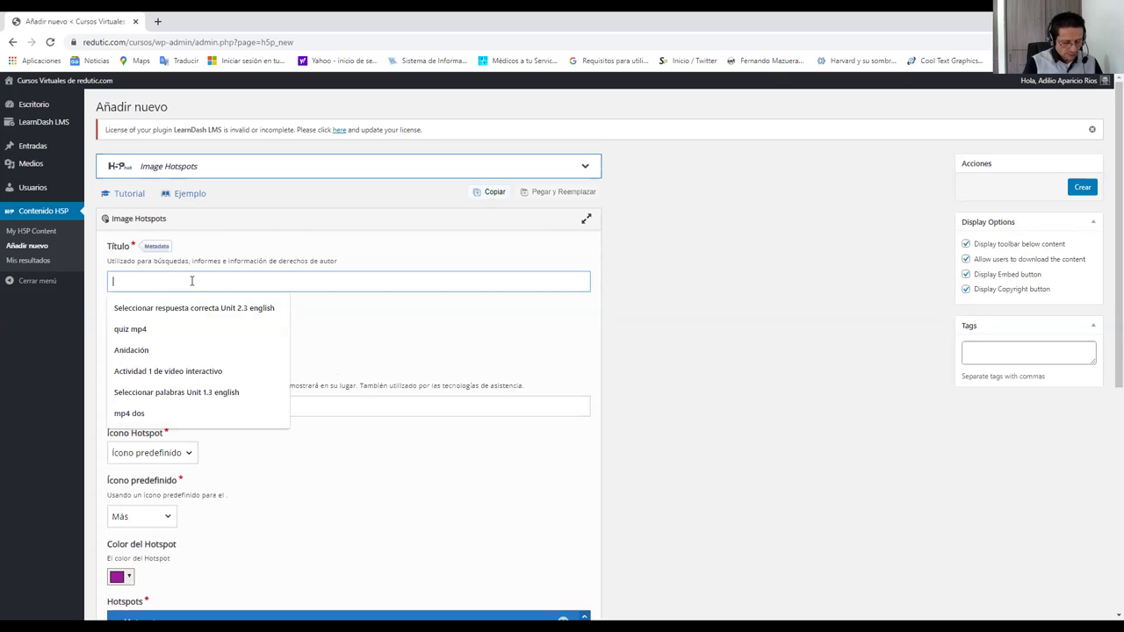
{"action": "type", "text": "P"}
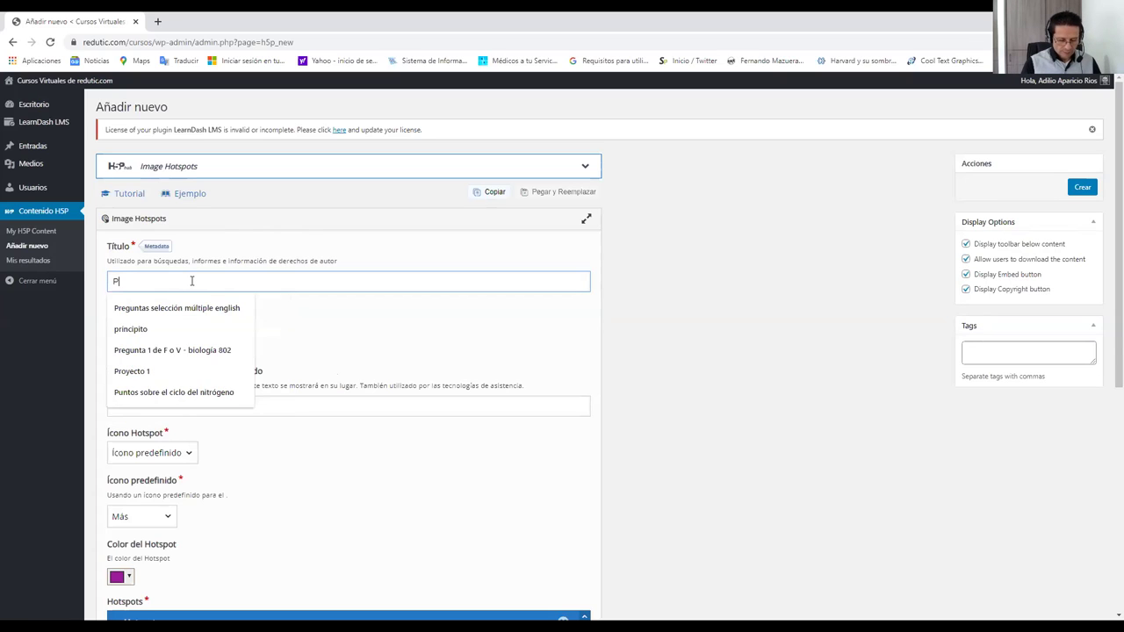
{"action": "type", "text": "untos rea"}
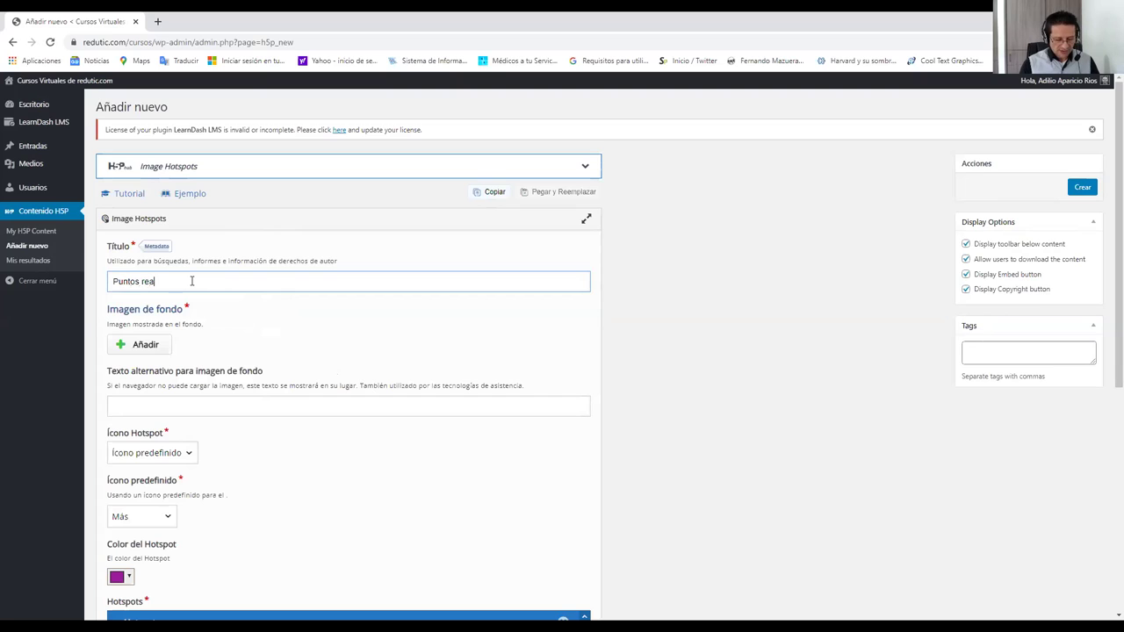
{"action": "type", "text": "latados sobre imagen del n"}
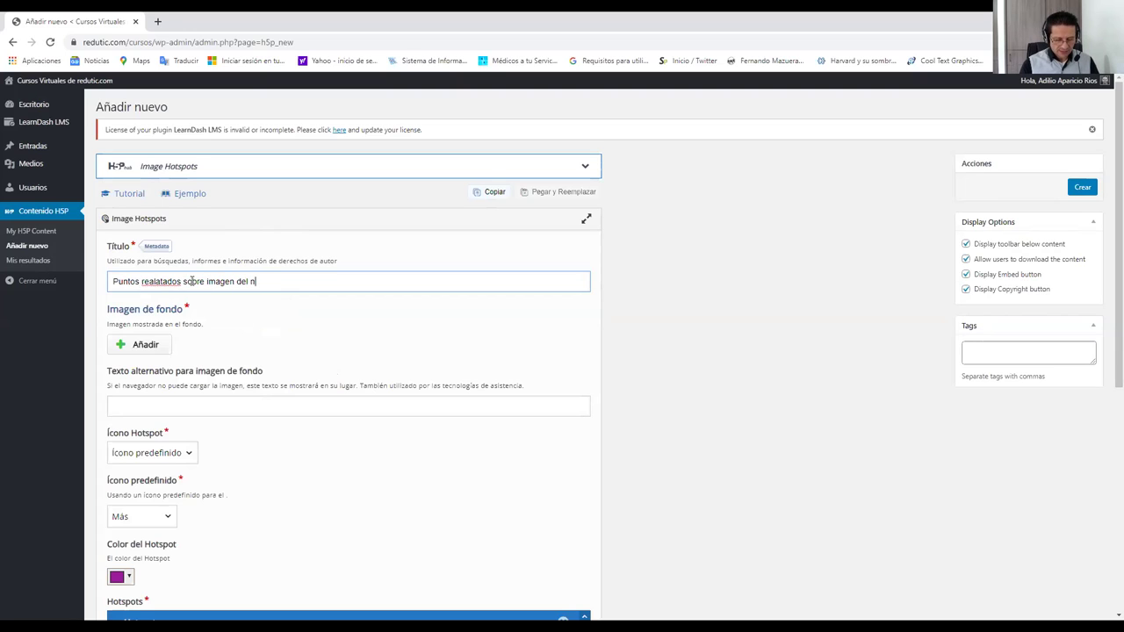
{"action": "type", "text": "ciclo del nitr"}
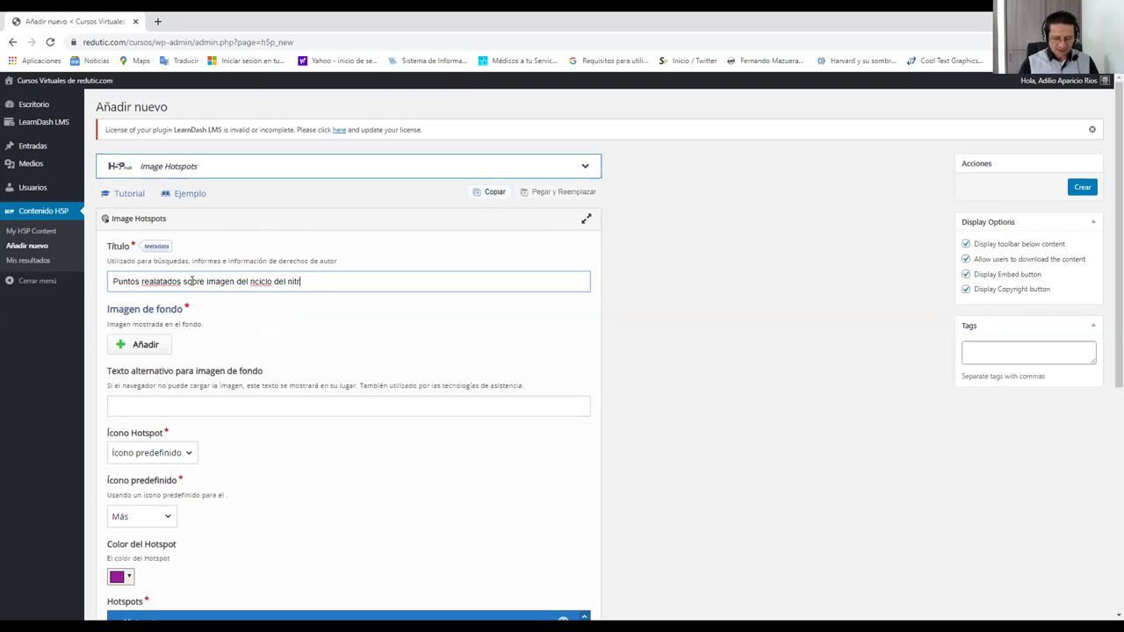
{"action": "type", "text": "ógeno"}
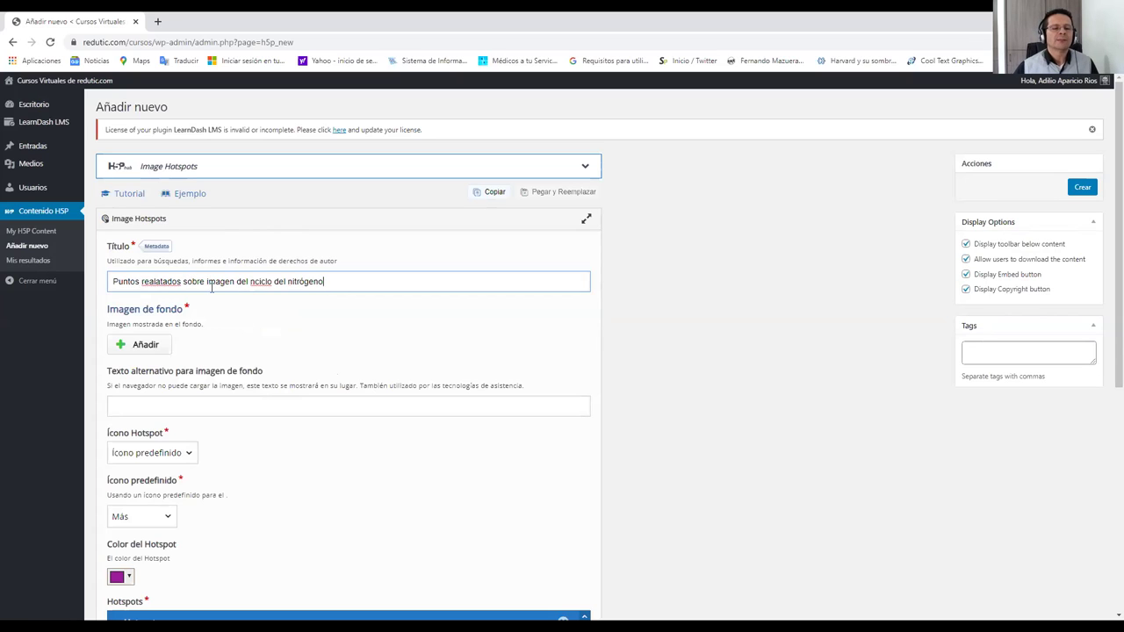
Correct the misspelled words so the title reads "Puntos resaltados sobre imagen del ciclo del nitrógeno".
{"action": "right_click", "coordinate": [146, 281]}
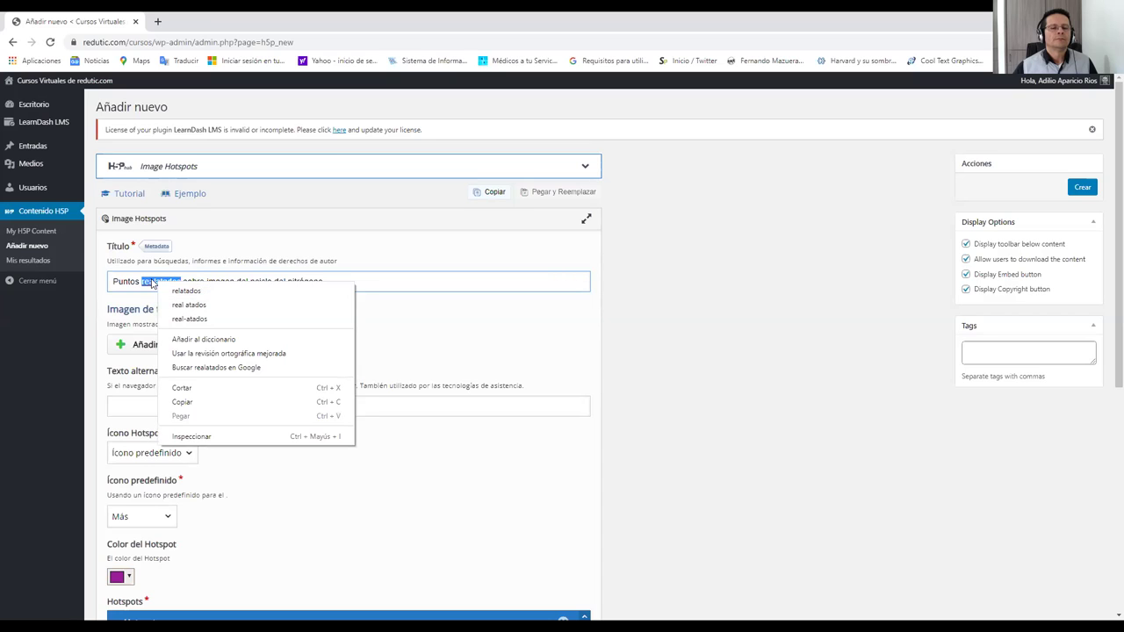
{"action": "left_click", "coordinate": [156, 281]}
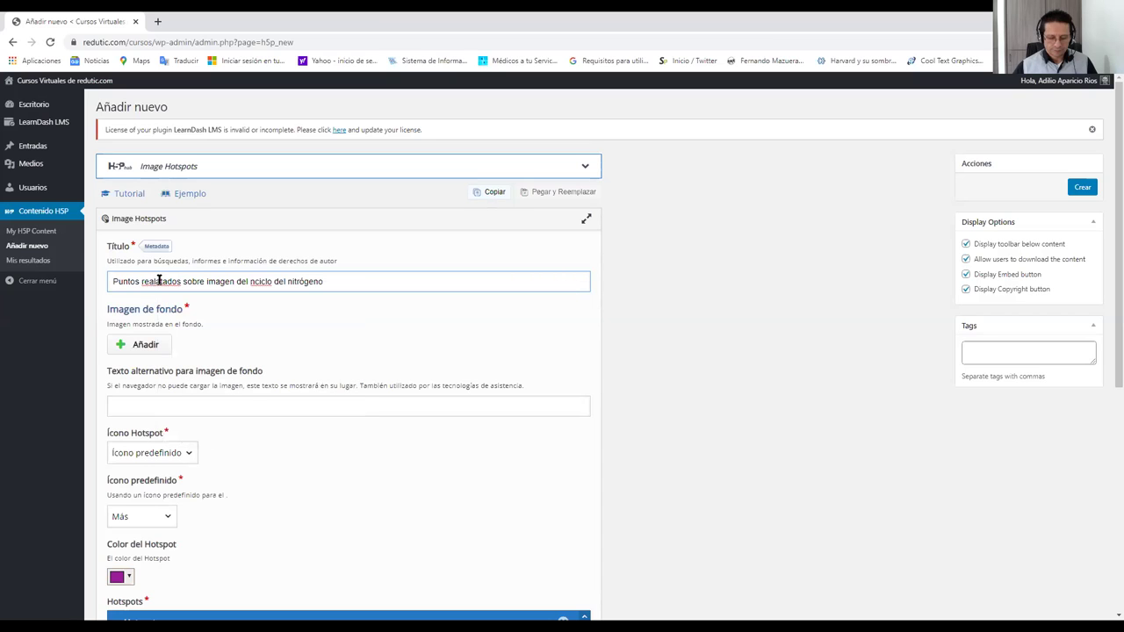
{"action": "key", "text": "BackSpace"}
{"action": "key", "text": "BackSpace"}
{"action": "key", "text": "BackSpace"}
{"action": "type", "text": "salt"}
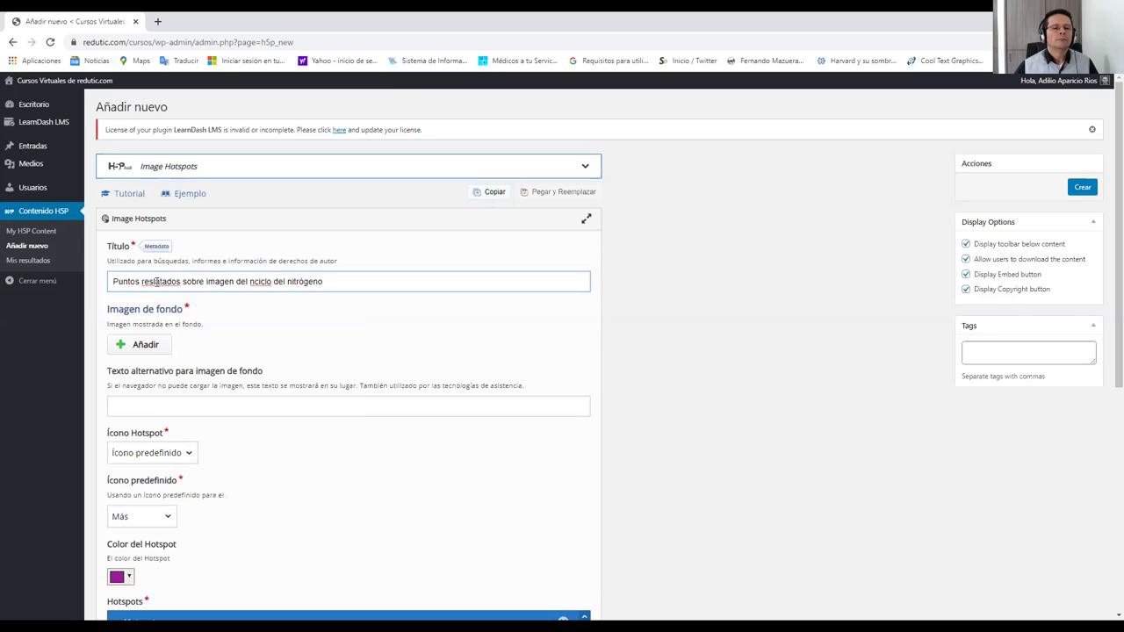
{"action": "key", "text": "BackSpace"}
{"action": "type", "text": "l"}
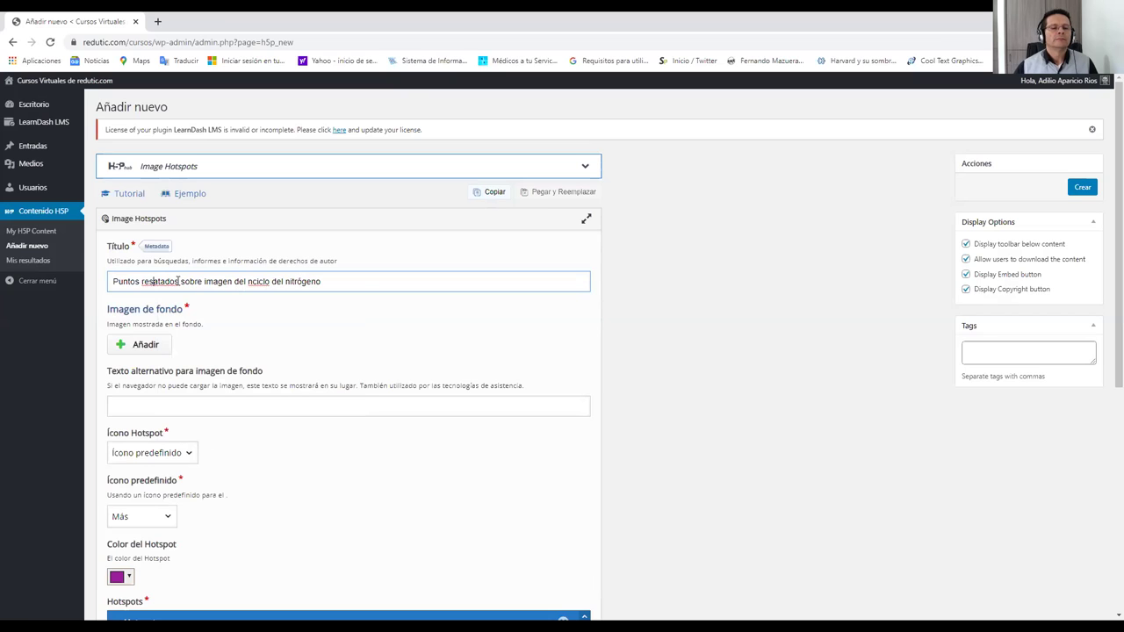
{"action": "right_click", "coordinate": [167, 283]}
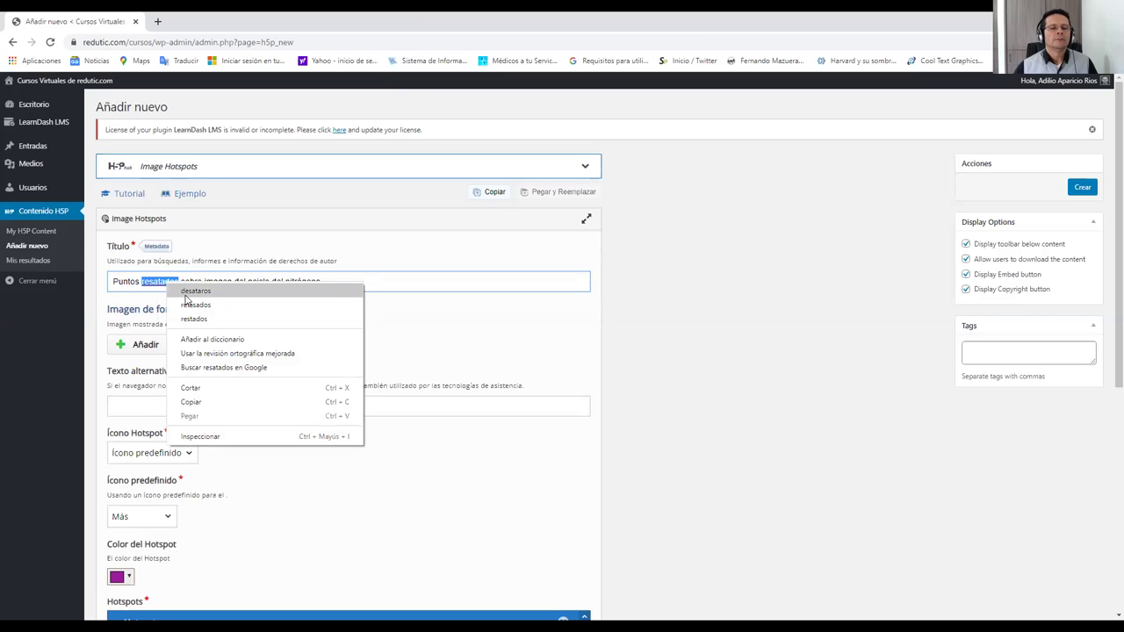
{"action": "left_click", "coordinate": [162, 282]}
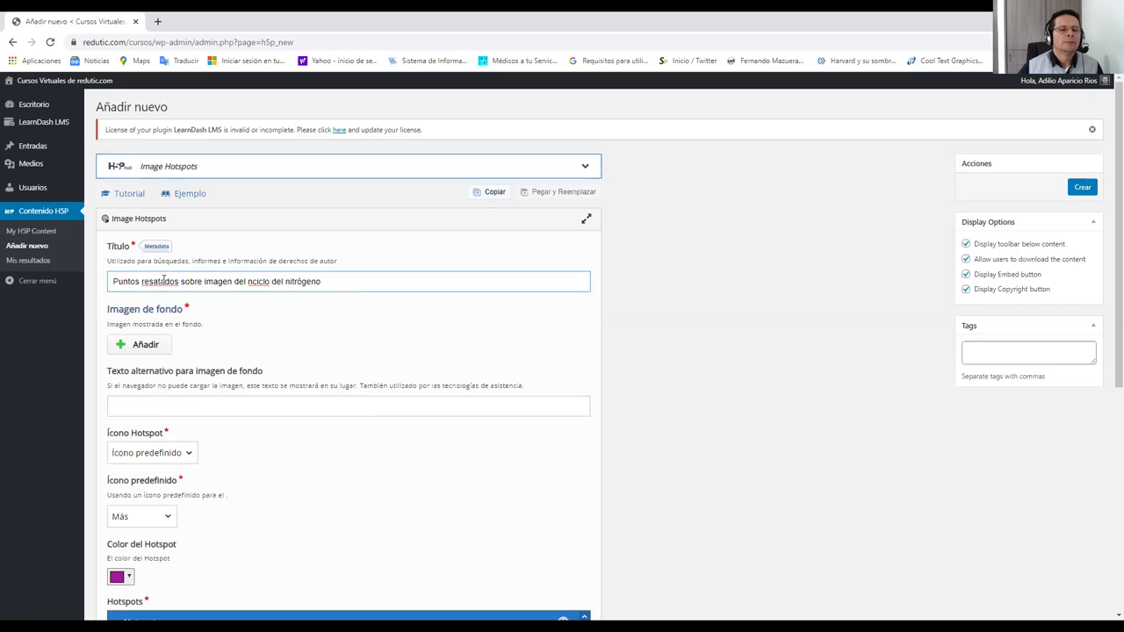
{"action": "type", "text": "l"}
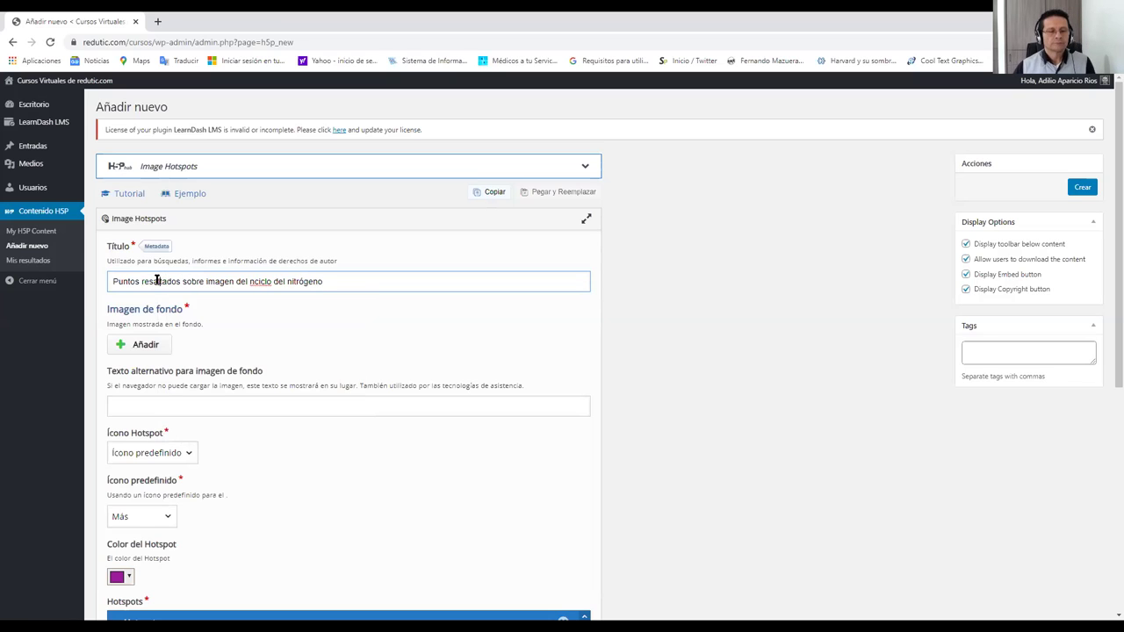
{"action": "left_click", "coordinate": [254, 281]}
{"action": "key", "text": "BackSpace"}
{"action": "left_click", "coordinate": [353, 281]}
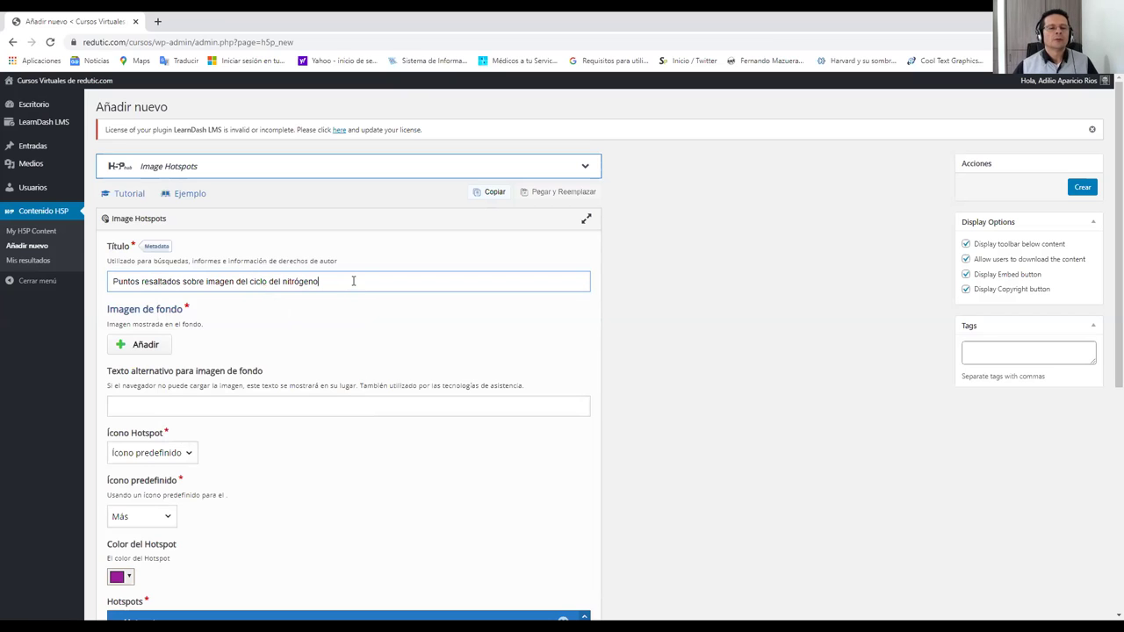
Add the nitrogeno1 picture from the Escritorio folder as the background image.
{"action": "left_click", "coordinate": [144, 347]}
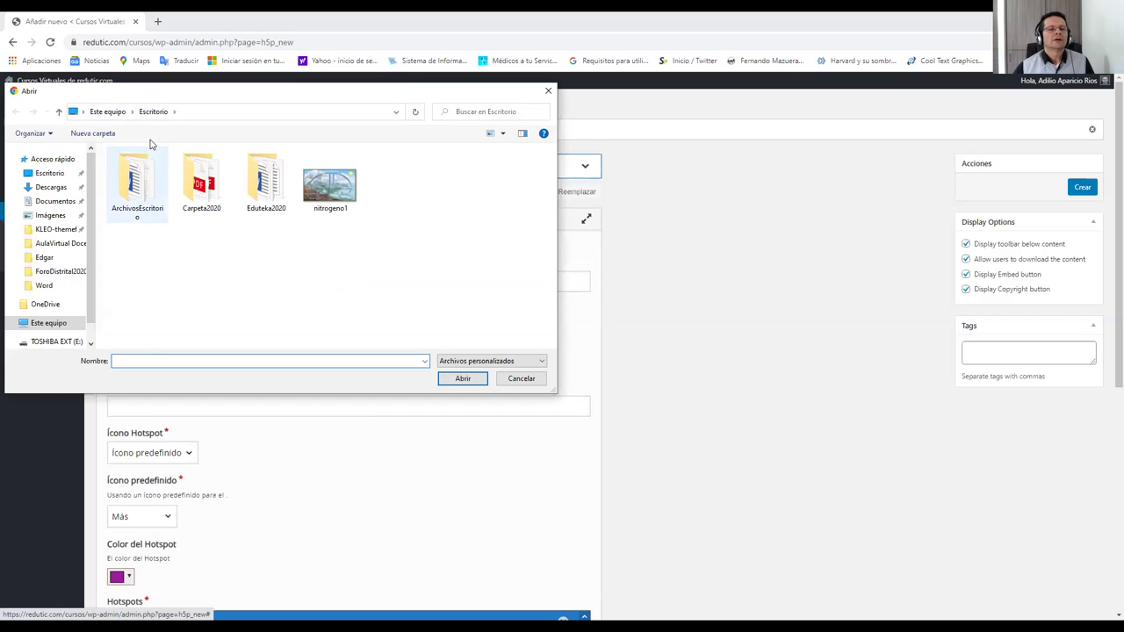
{"action": "left_click", "coordinate": [336, 180]}
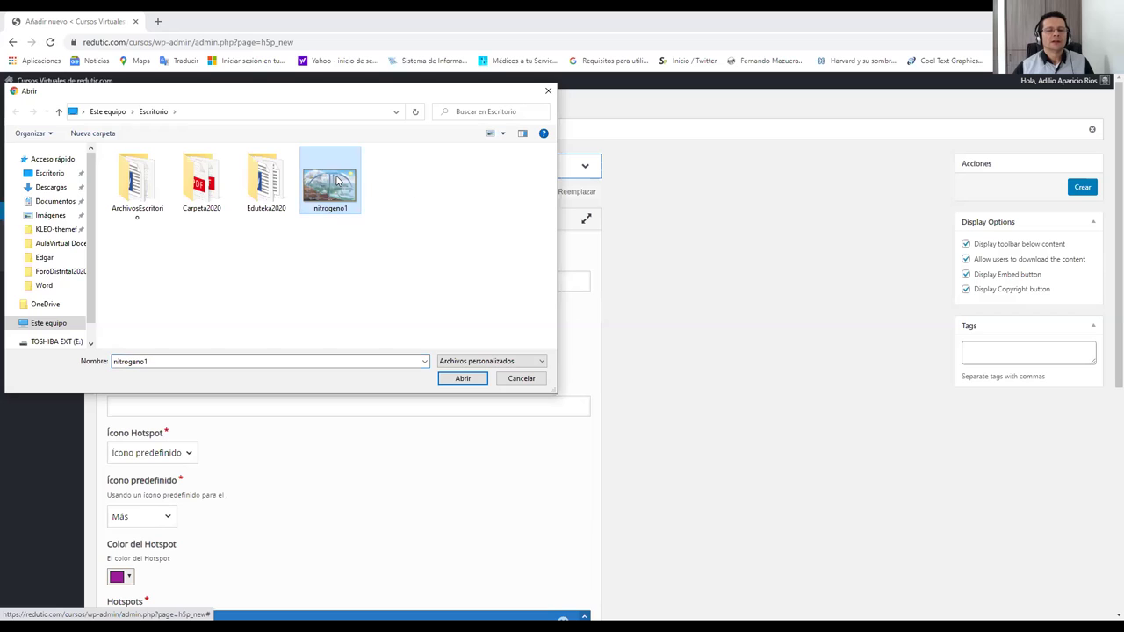
{"action": "left_click", "coordinate": [466, 381]}
Review the predefined hotspot icon options and keep Más selected.
{"action": "scroll", "coordinate": [437, 464], "scroll_direction": "down", "scroll_amount": 1}
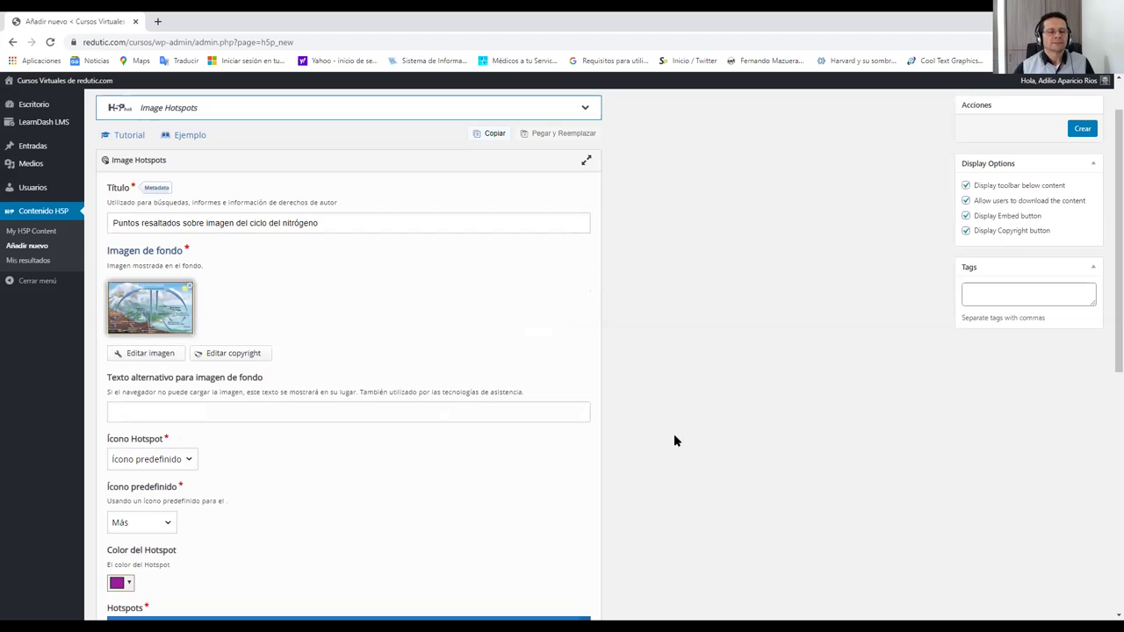
{"action": "scroll", "coordinate": [675, 440], "scroll_direction": "down", "scroll_amount": 1}
{"action": "scroll", "coordinate": [676, 439], "scroll_direction": "down", "scroll_amount": 1}
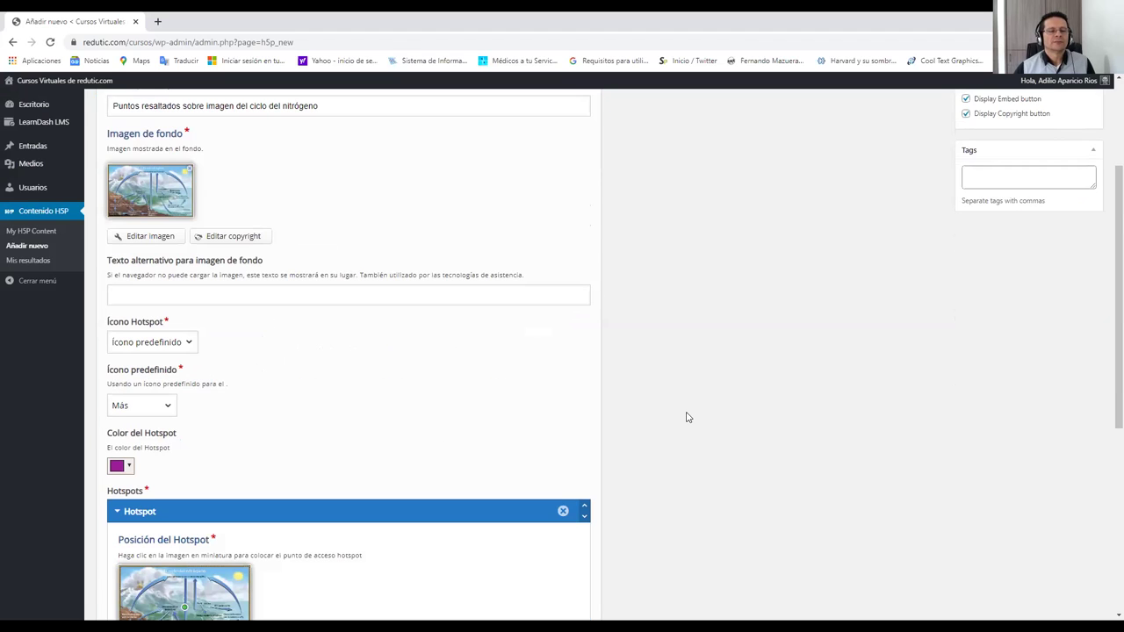
{"action": "scroll", "coordinate": [688, 417], "scroll_direction": "down", "scroll_amount": 1}
{"action": "scroll", "coordinate": [688, 417], "scroll_direction": "down", "scroll_amount": 1}
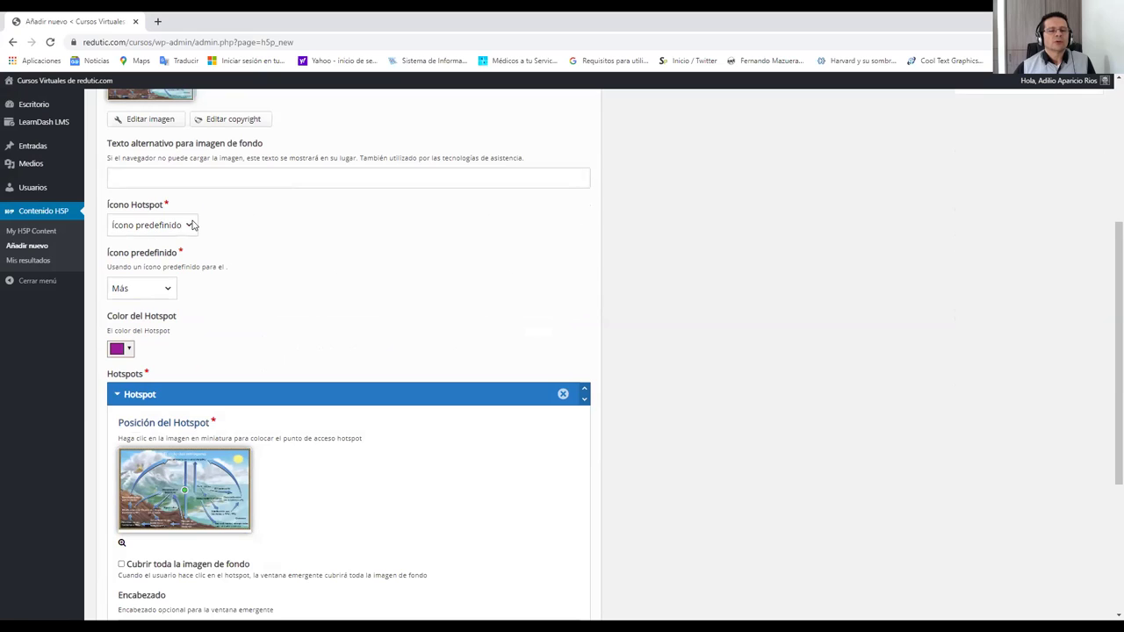
{"action": "left_click", "coordinate": [169, 290]}
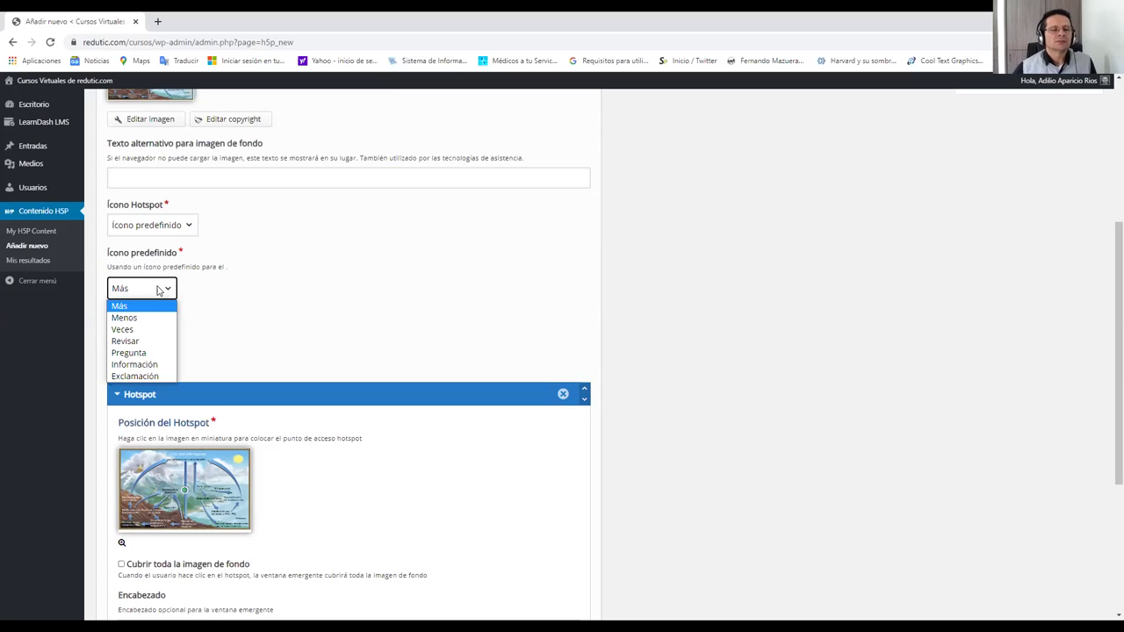
{"action": "left_click", "coordinate": [158, 290]}
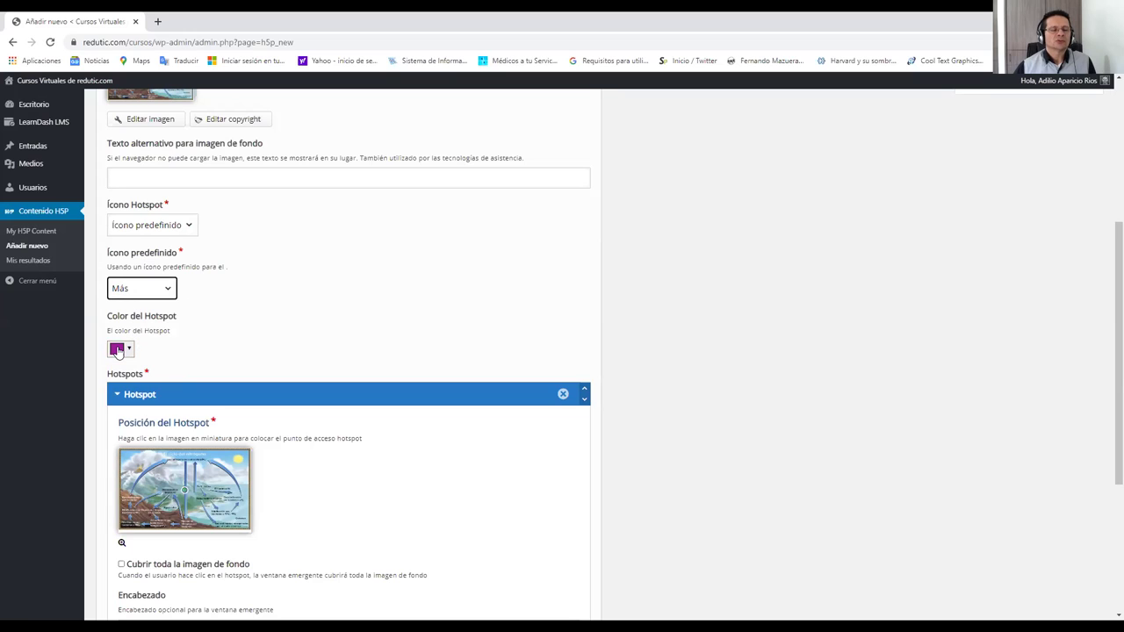
Change the hotspot color to a bright orange.
{"action": "left_click", "coordinate": [130, 350]}
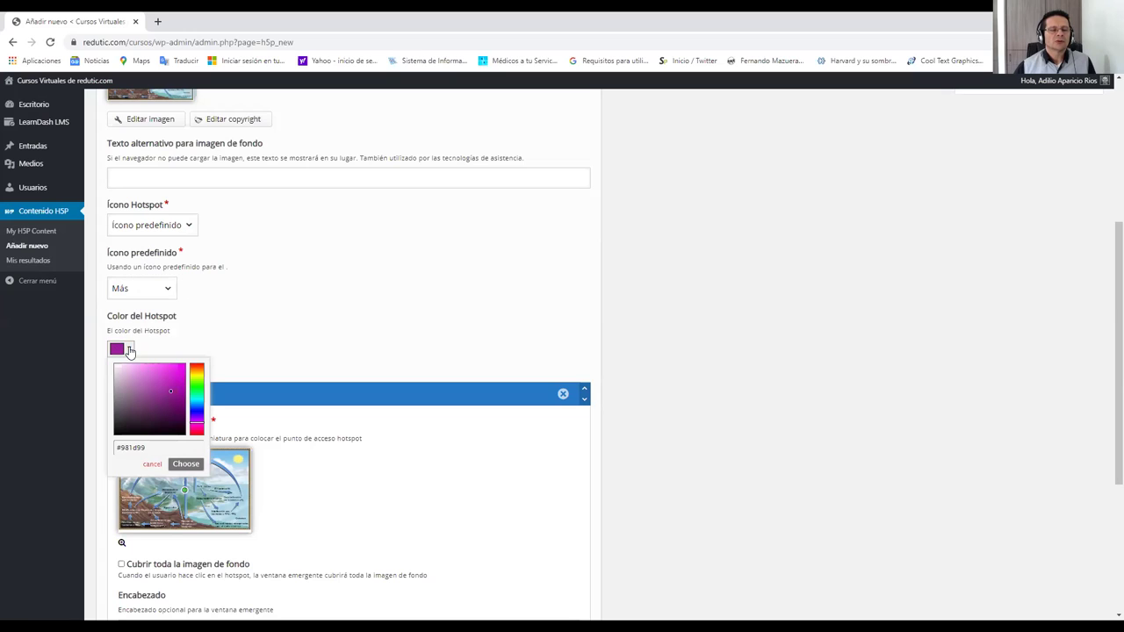
{"action": "left_click", "coordinate": [197, 375]}
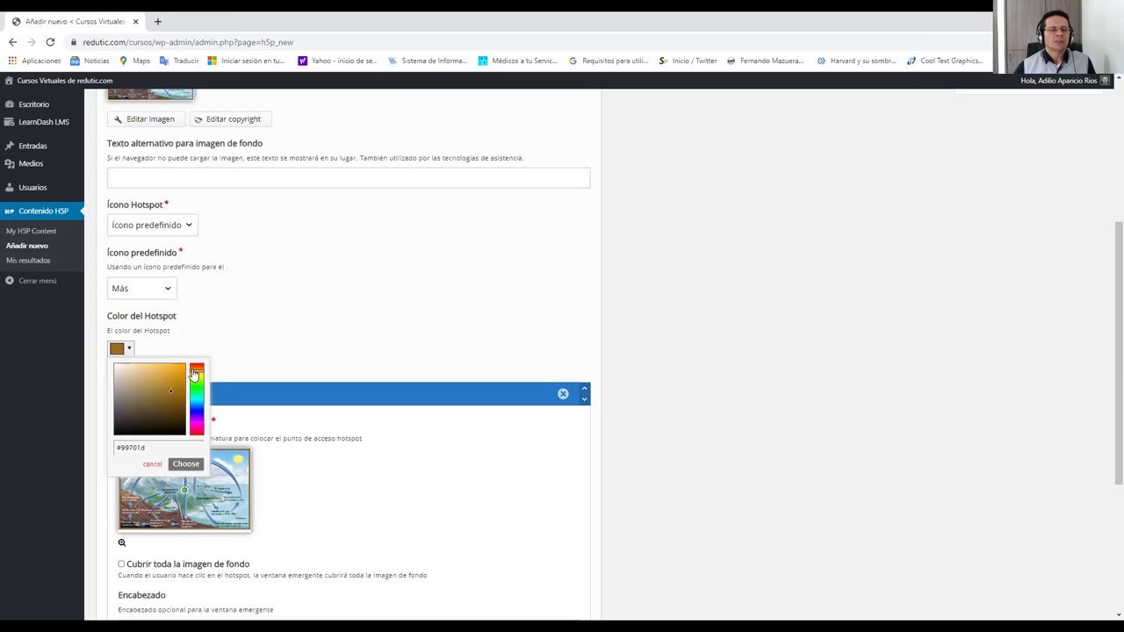
{"action": "left_click", "coordinate": [198, 374]}
{"action": "left_click", "coordinate": [174, 366]}
{"action": "left_click", "coordinate": [274, 319]}
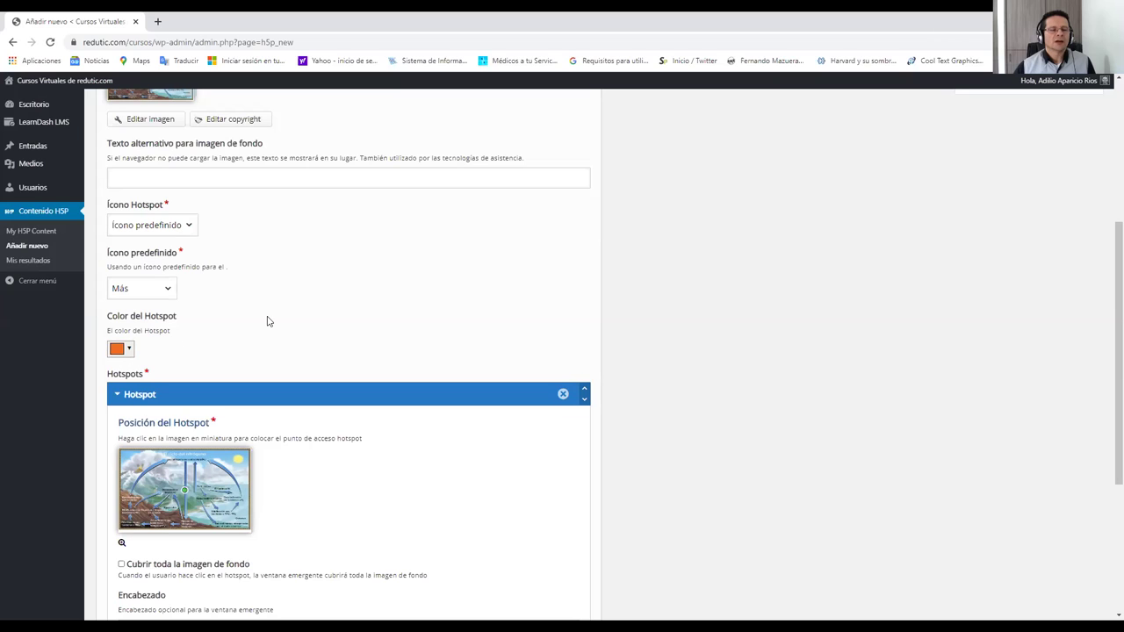
Enlarge the first hotspot's position image and place the hotspot beside the Redes tróficas terrestres label.
{"action": "scroll", "coordinate": [354, 302], "scroll_direction": "down", "scroll_amount": 3}
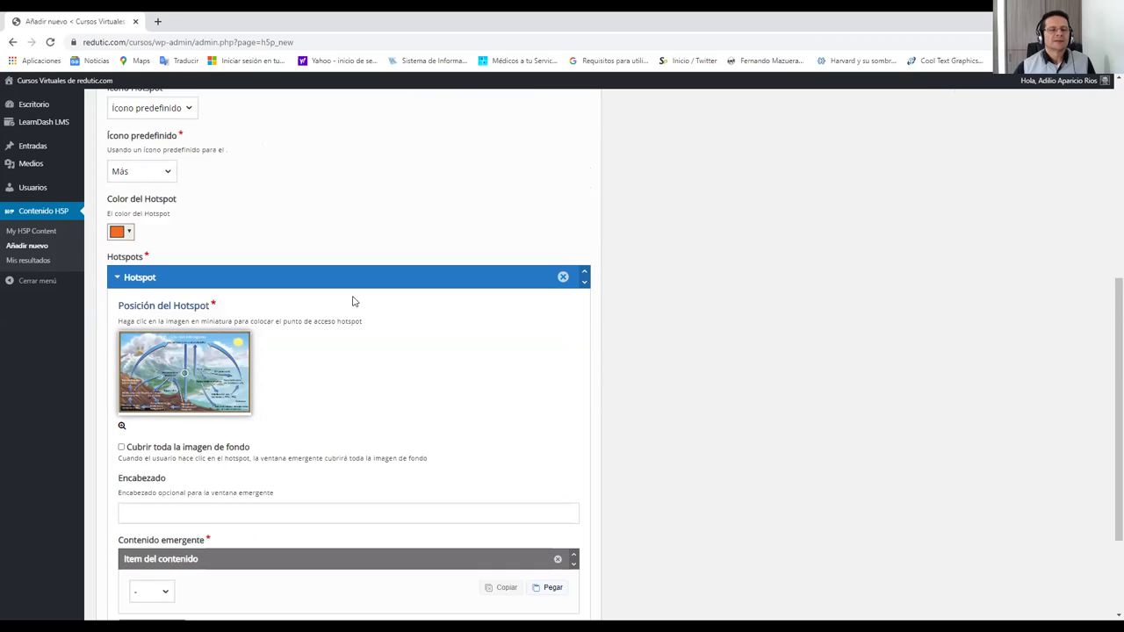
{"action": "scroll", "coordinate": [354, 301], "scroll_direction": "down", "scroll_amount": 1}
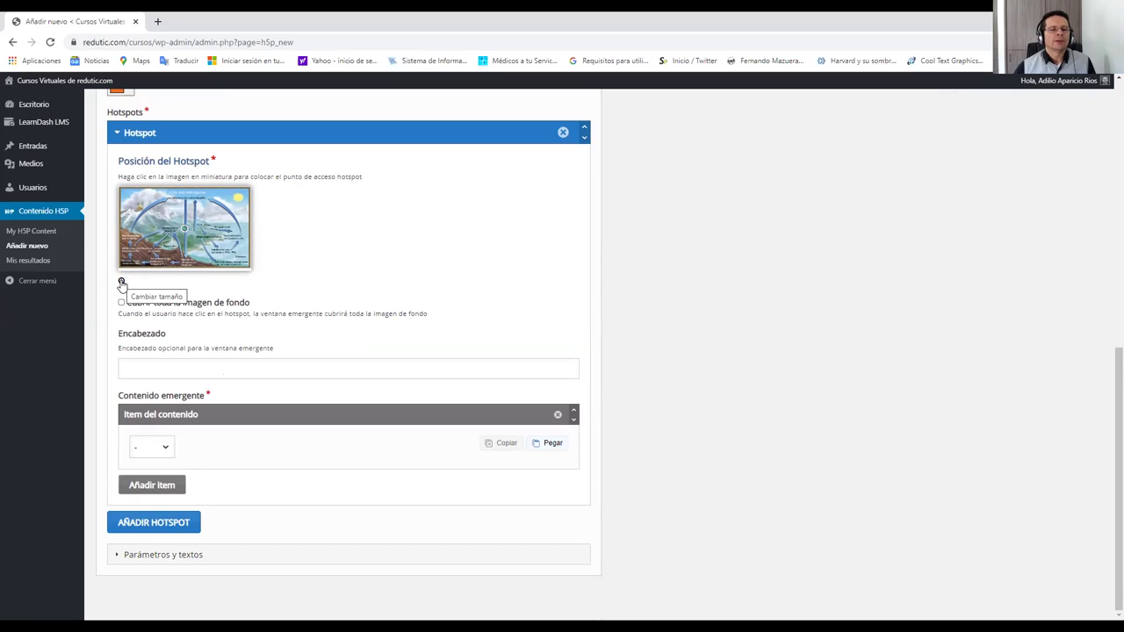
{"action": "left_click", "coordinate": [122, 283]}
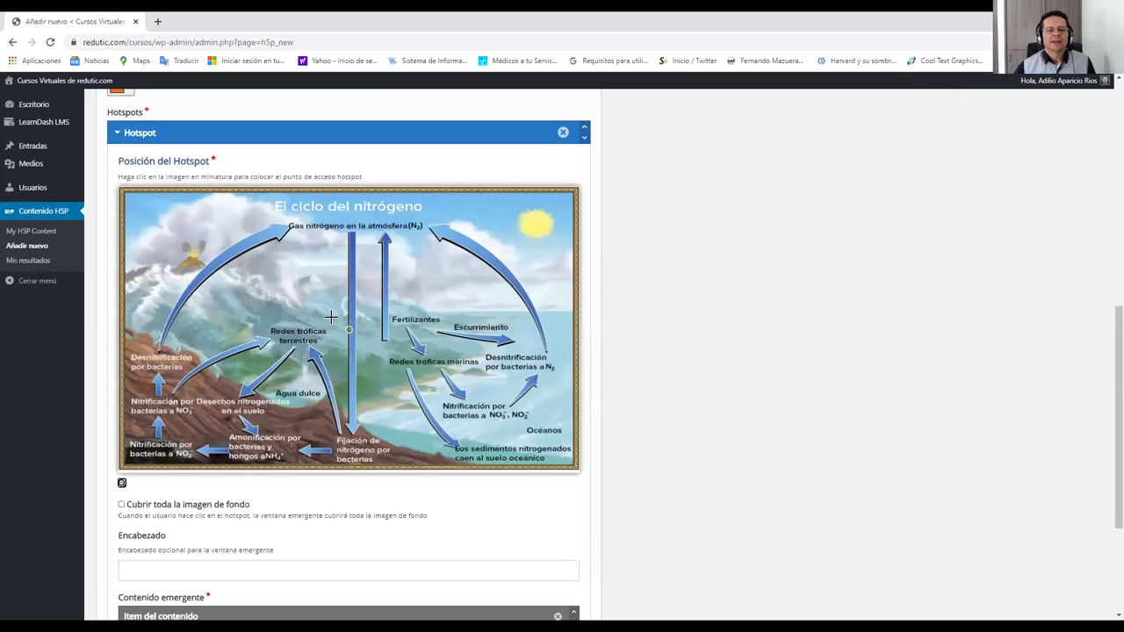
{"action": "left_click", "coordinate": [348, 329]}
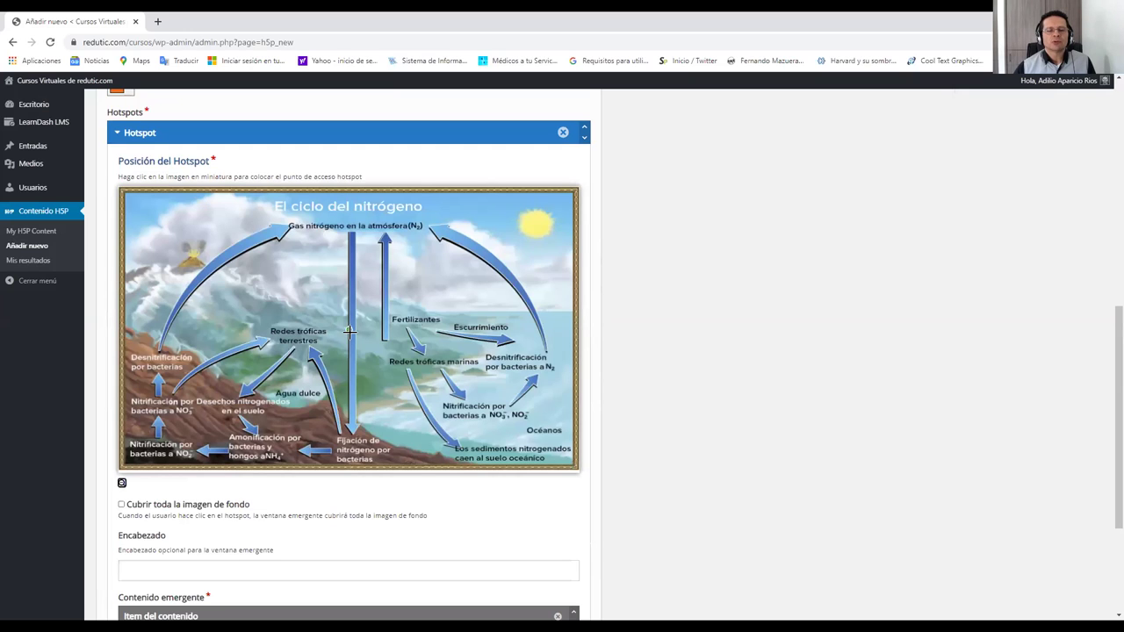
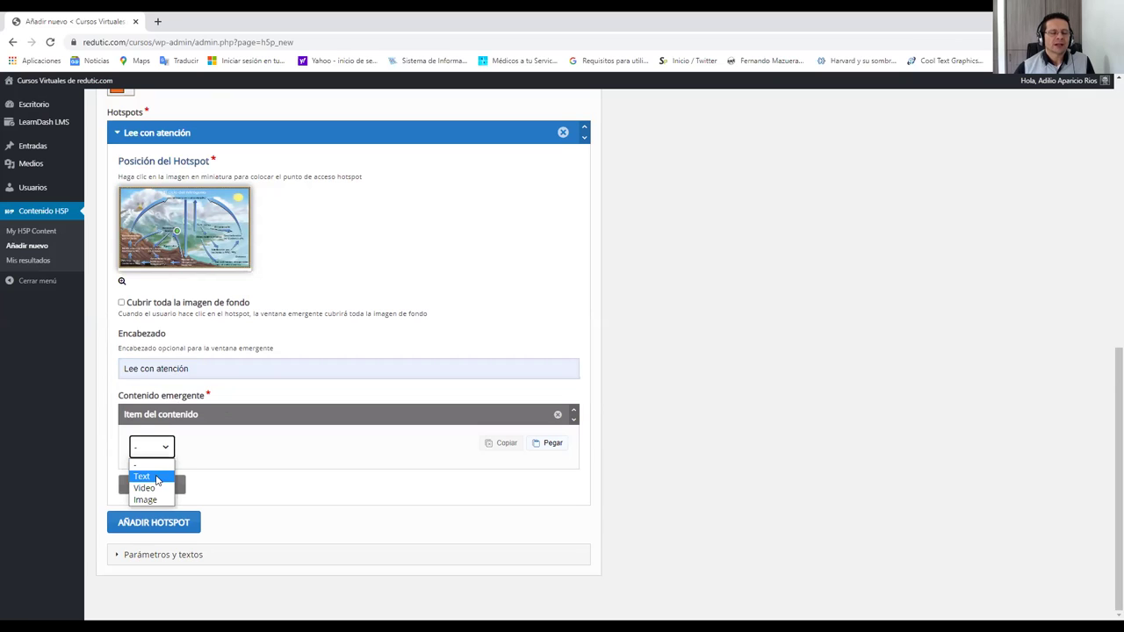
Add Text content to the Lee con atención hotspot with the three nitrogen paragraphs beginning "El nitrógeno es un componente esencial de los cuerpos de los seres vivos".
{"action": "left_click", "coordinate": [141, 477]}
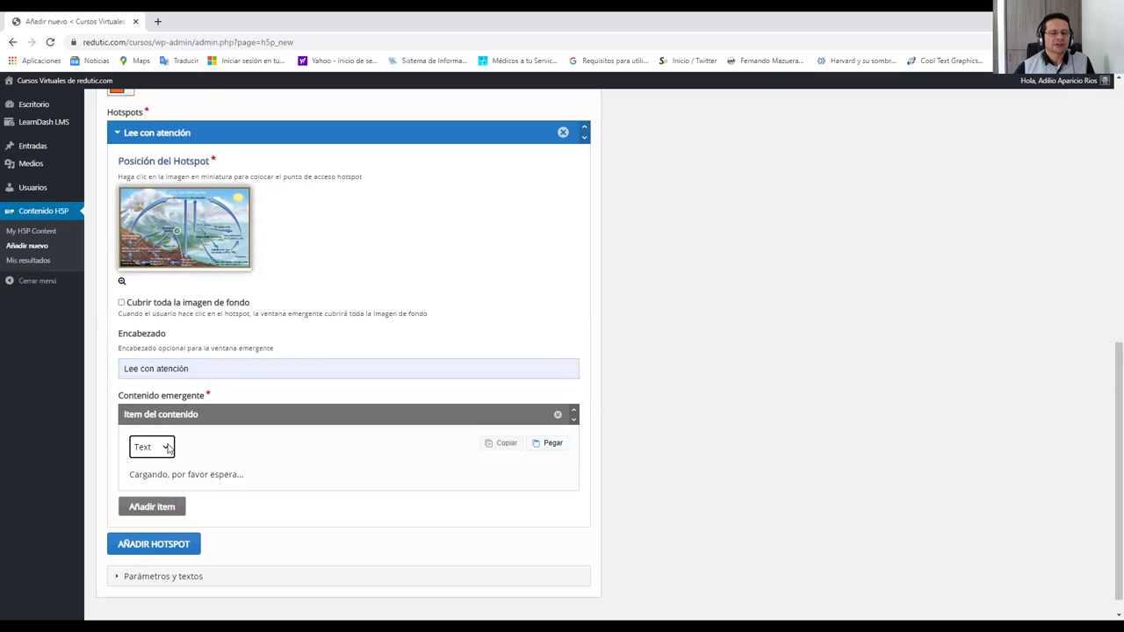
{"action": "scroll", "coordinate": [253, 446], "scroll_direction": "down", "scroll_amount": 1}
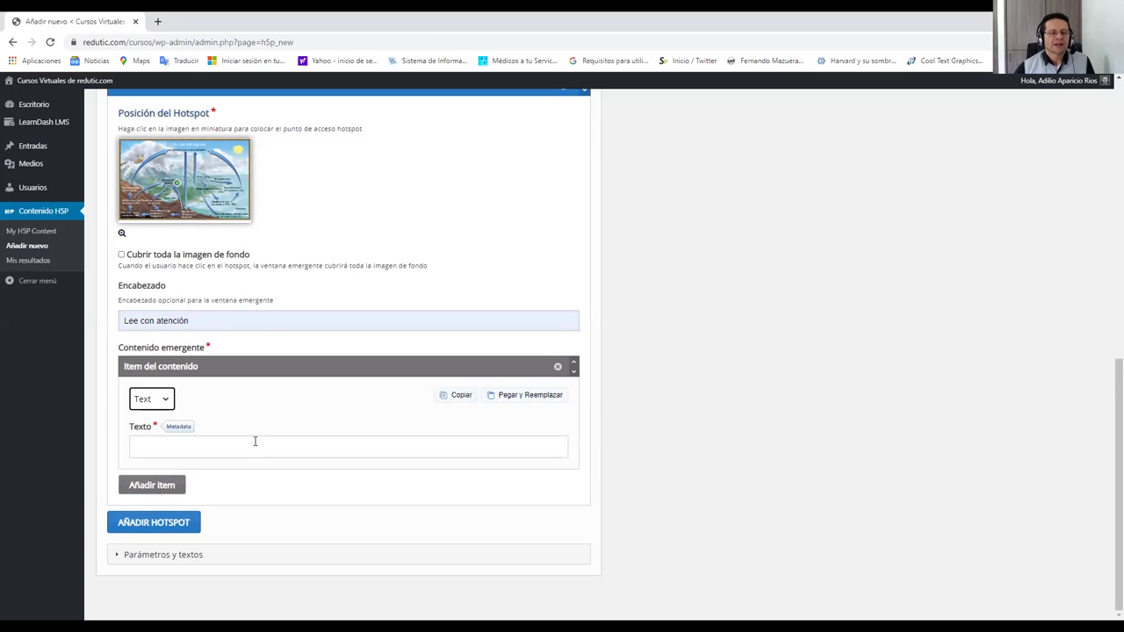
{"action": "left_click", "coordinate": [341, 448]}
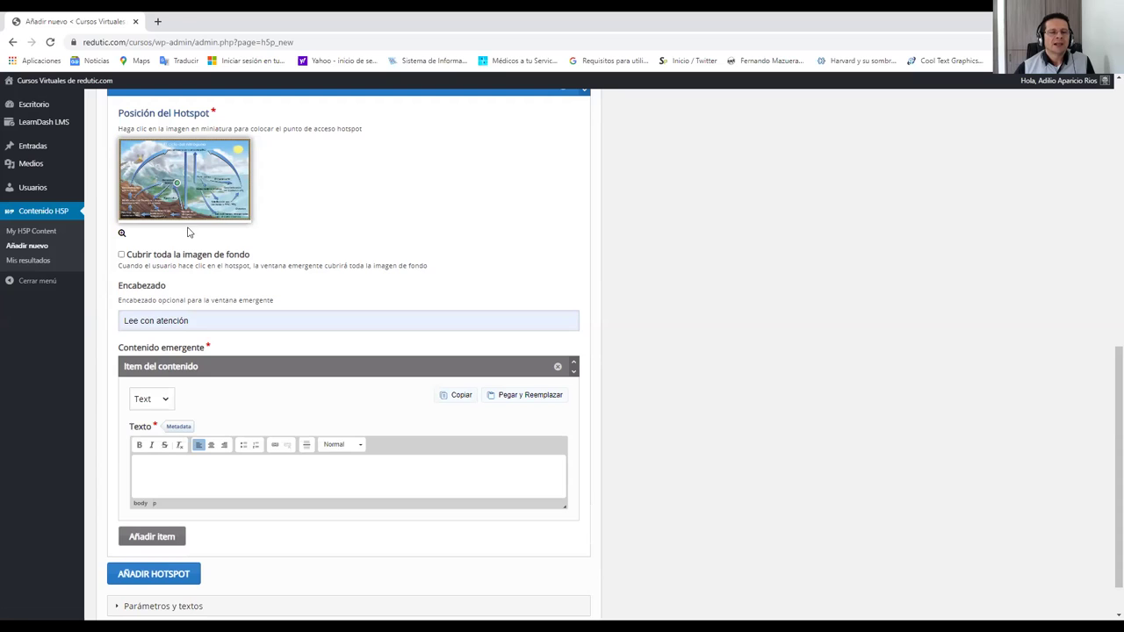
{"action": "left_click", "coordinate": [178, 182]}
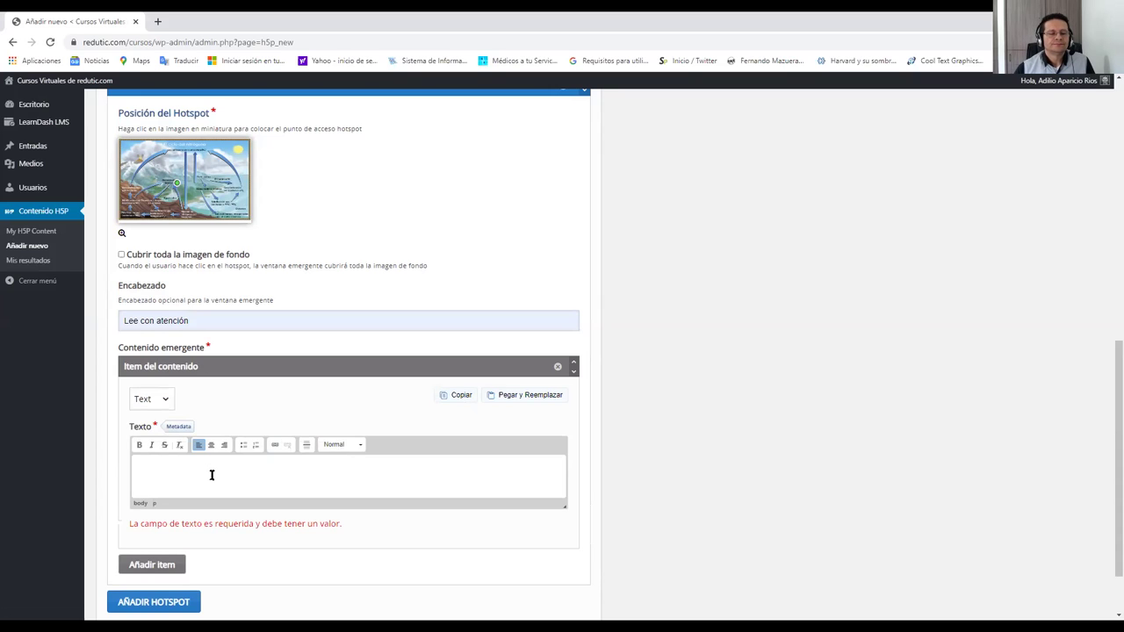
{"action": "type", "text": "El nitrógeno es un componente esencial de los cuerpos de los seres vivos. Los átomos de nitrógeno se encuentran en todas las proteínas y en el ADN.  El nitrógeno existe en la atmósfera como 2N2 gaseoso. Durante la fijación del nitrógeno, las bacterias convierten el 2N2 en amoníaco, una forma de nitrógeno que puede ser utilizada por las plantas. Cuando los animales comen plantas, adquieren compuestos nitrogenados que pueden utilizar.  El nitrógeno es un nutriente limitante común en la naturaleza y la agricultura. Un nutriente limitante es aquel que está disponible en una cantidad mínima y por lo tanto limita el crecimiento."}
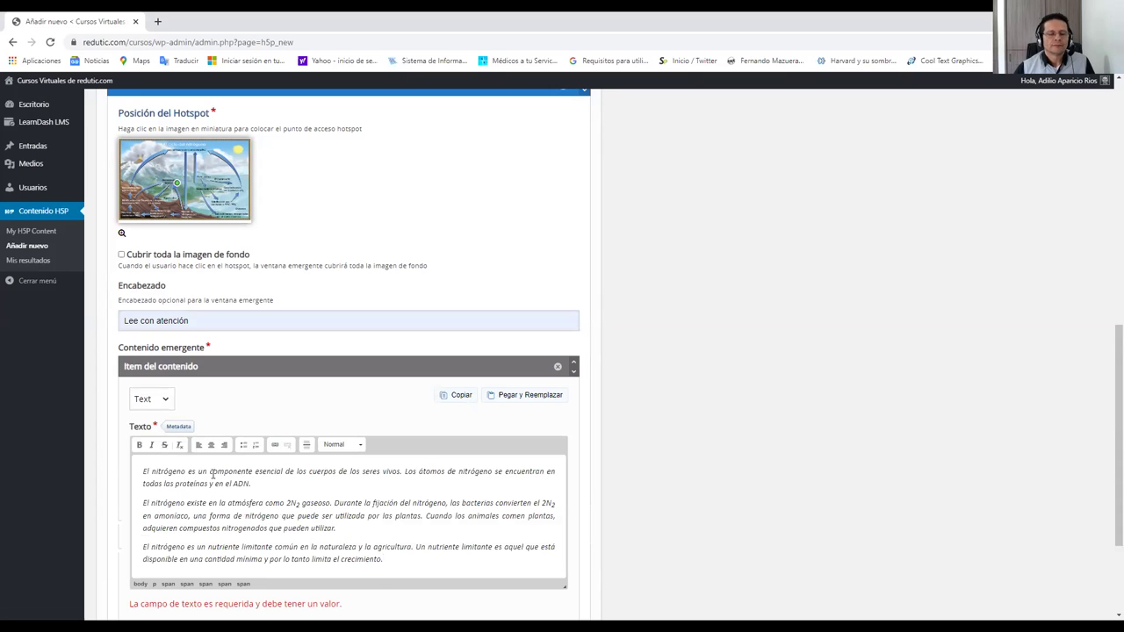
{"action": "scroll", "coordinate": [320, 528], "scroll_direction": "down", "scroll_amount": 2}
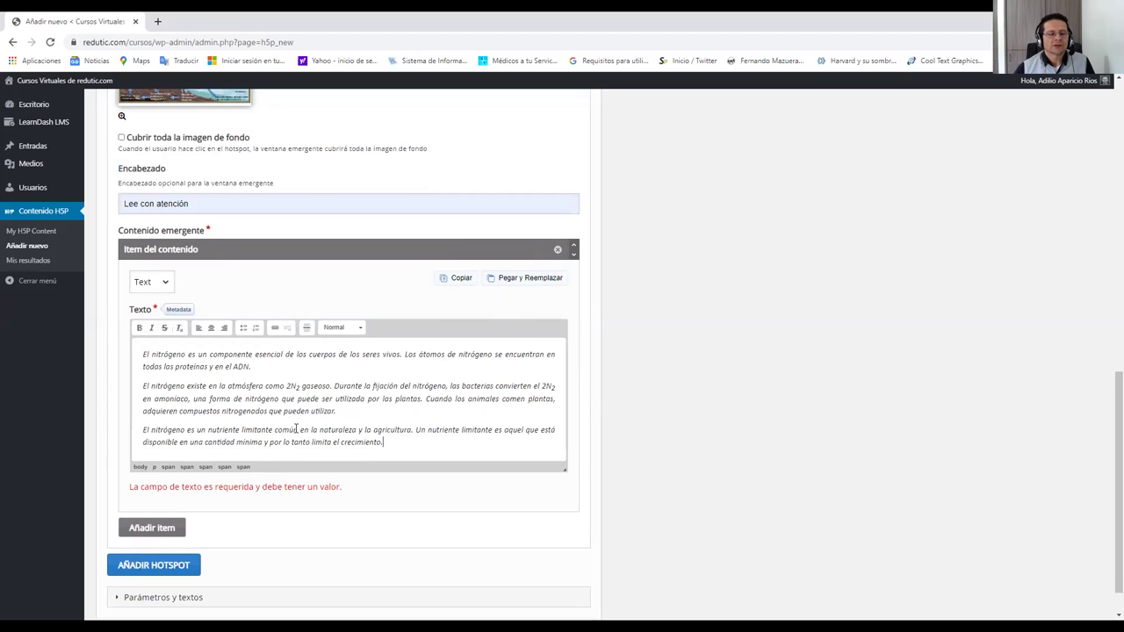
{"action": "scroll", "coordinate": [296, 424], "scroll_direction": "down", "scroll_amount": 1}
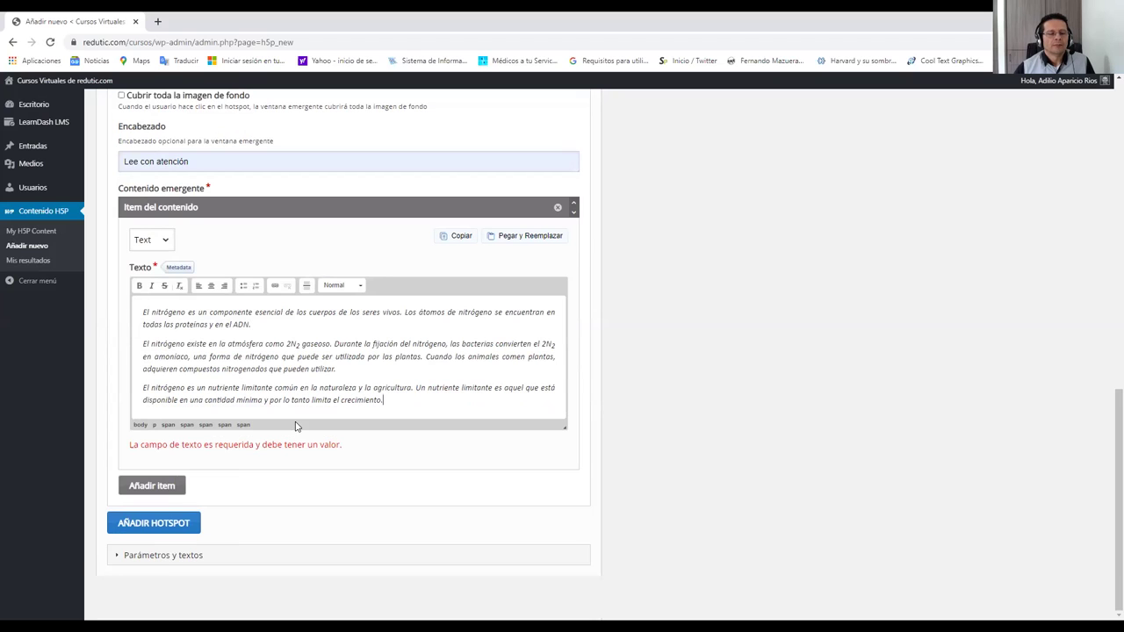
{"action": "left_click", "coordinate": [158, 488]}
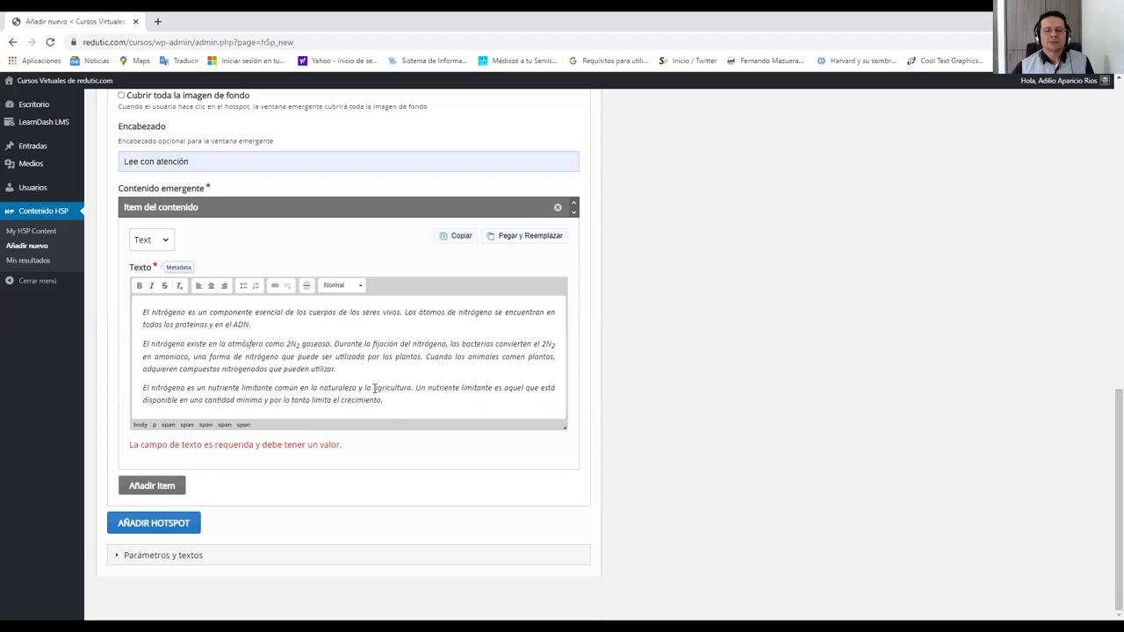
{"action": "key", "text": "Return"}
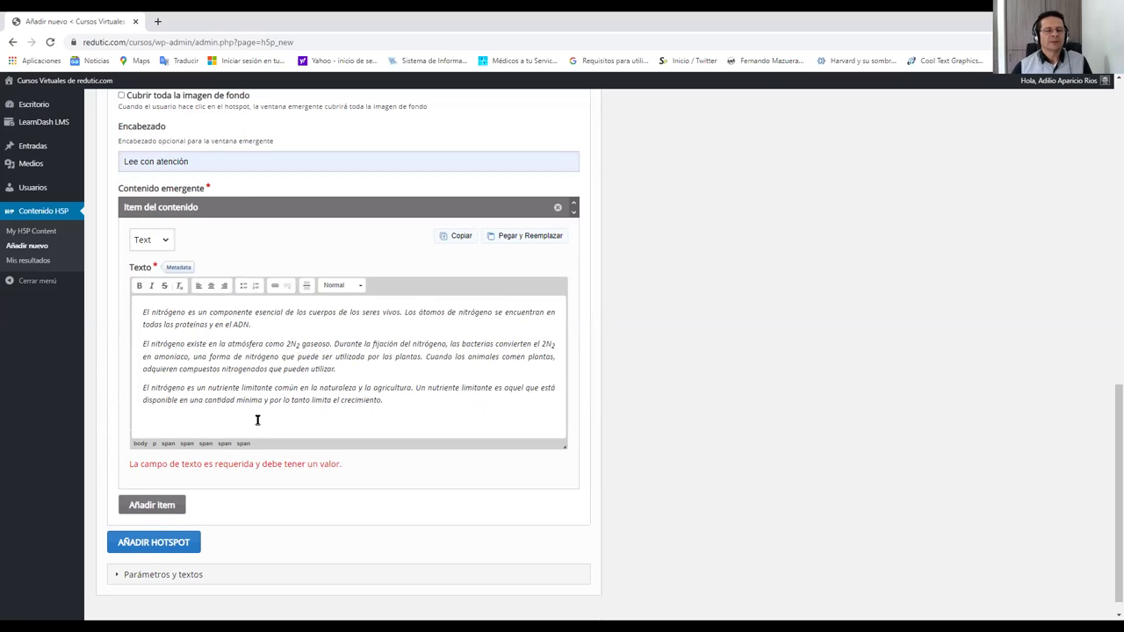
Add a second hotspot and place it just above the Fertilizantes label on the enlarged image, then shrink the image again.
{"action": "scroll", "coordinate": [257, 422], "scroll_direction": "down", "scroll_amount": 1}
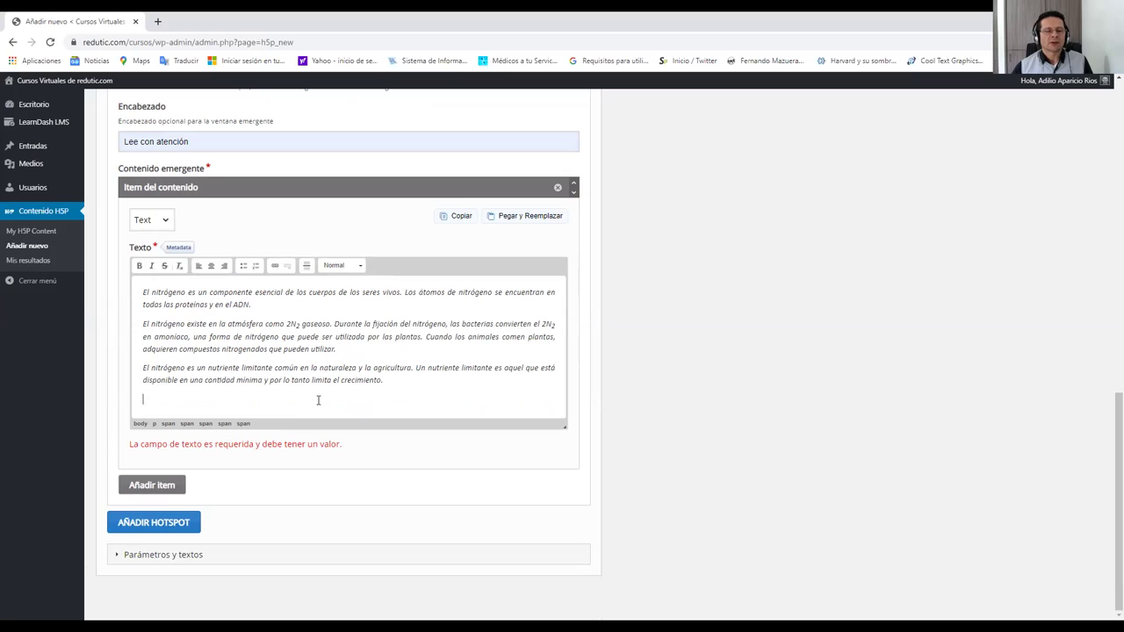
{"action": "left_click", "coordinate": [161, 523]}
{"action": "scroll", "coordinate": [316, 474], "scroll_direction": "down", "scroll_amount": 2}
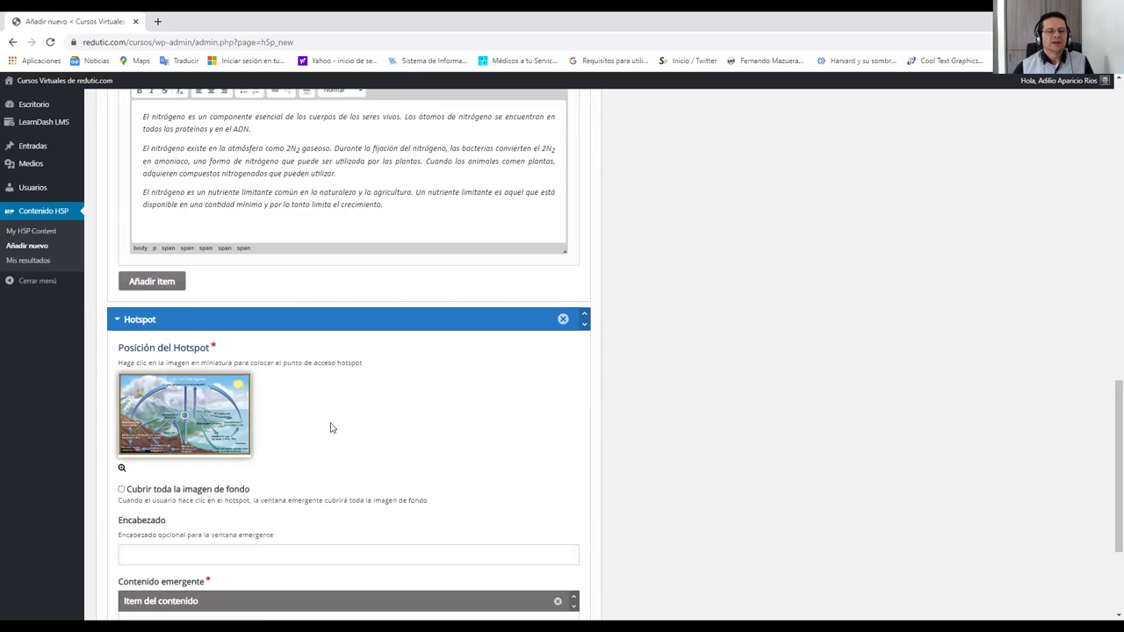
{"action": "scroll", "coordinate": [349, 406], "scroll_direction": "down", "scroll_amount": 2}
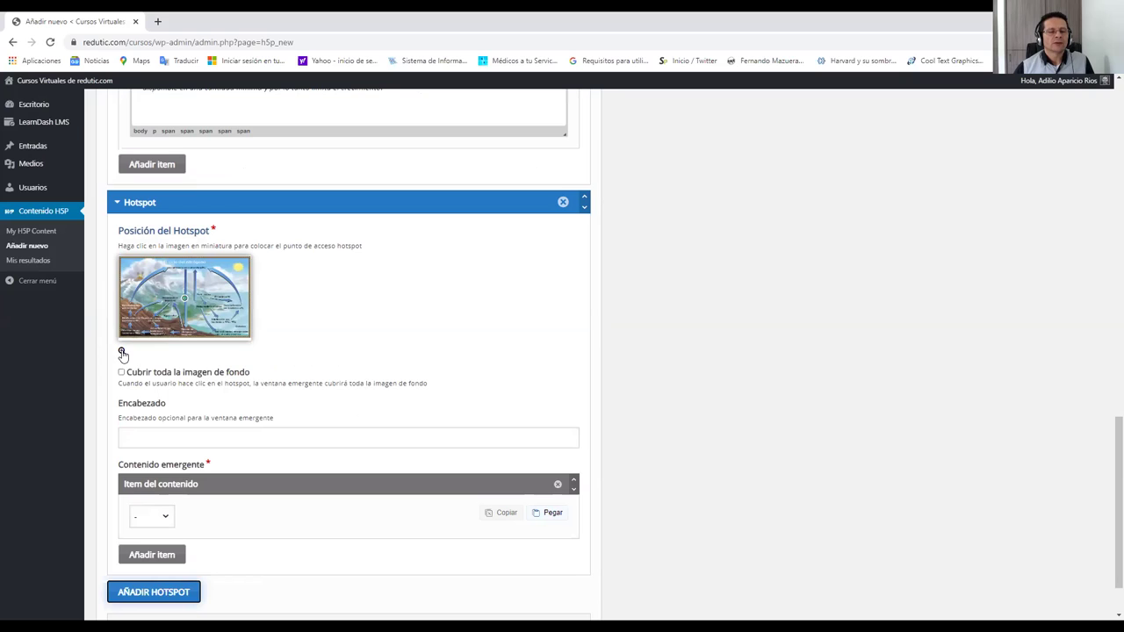
{"action": "left_click", "coordinate": [122, 353]}
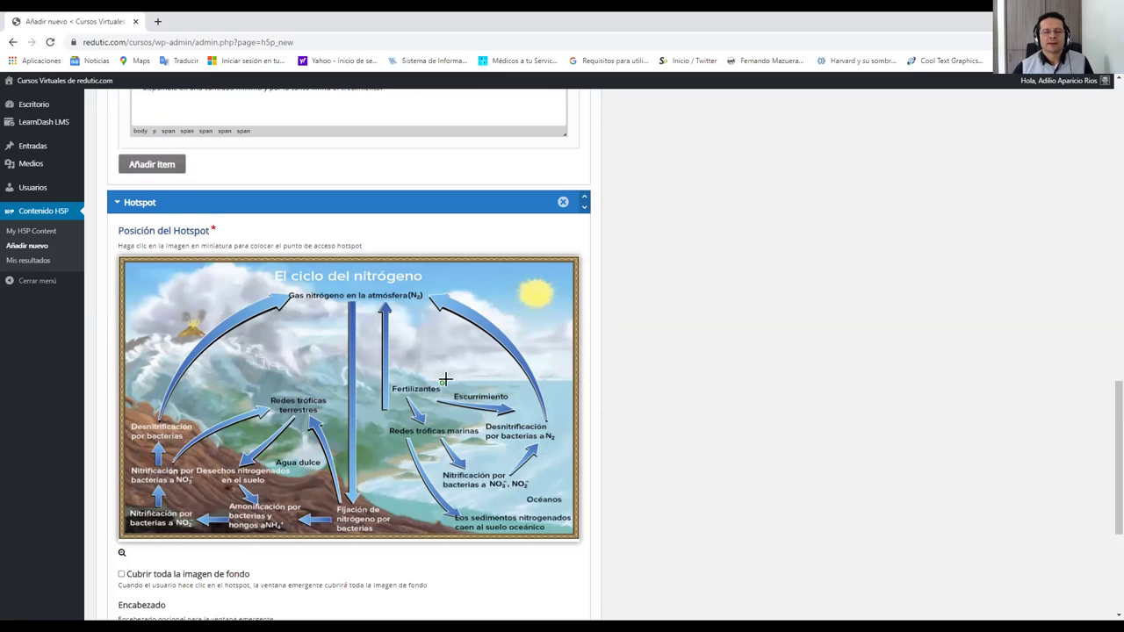
{"action": "scroll", "coordinate": [180, 347], "scroll_direction": "down", "scroll_amount": 3}
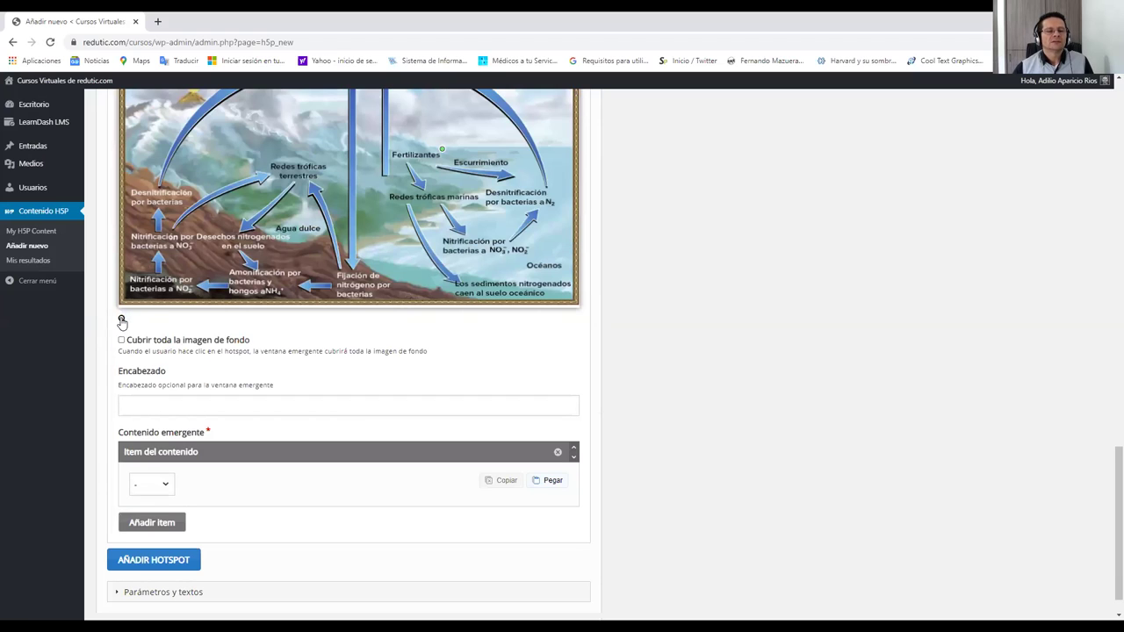
{"action": "left_click", "coordinate": [122, 319]}
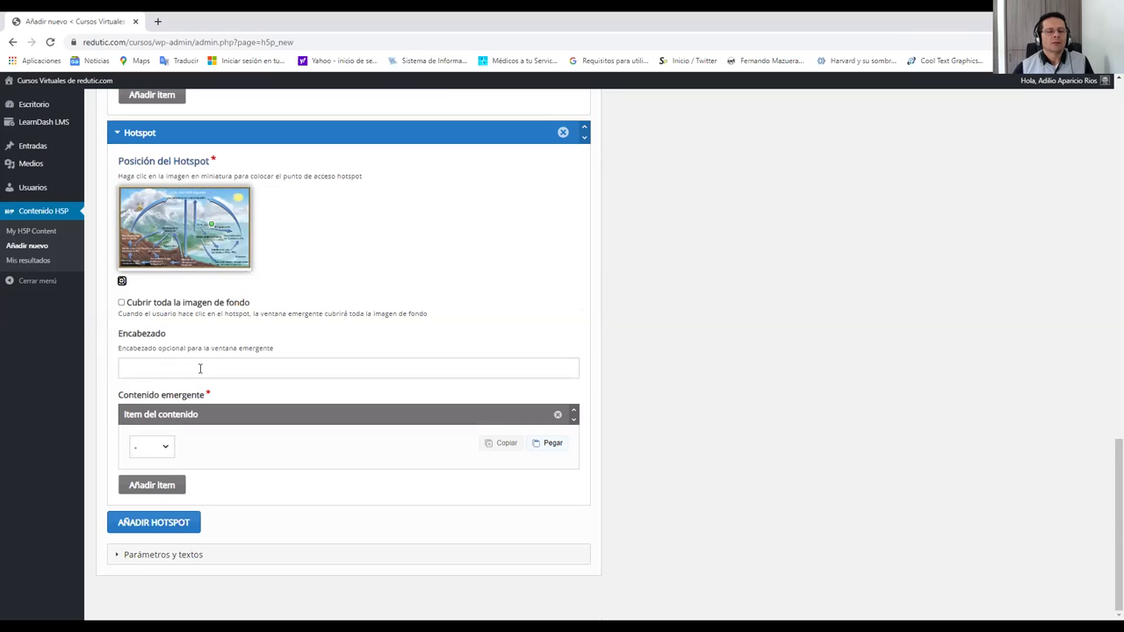
Give the second hotspot the heading "Obtén las palabras desconocidas del texto".
{"action": "left_click", "coordinate": [201, 369]}
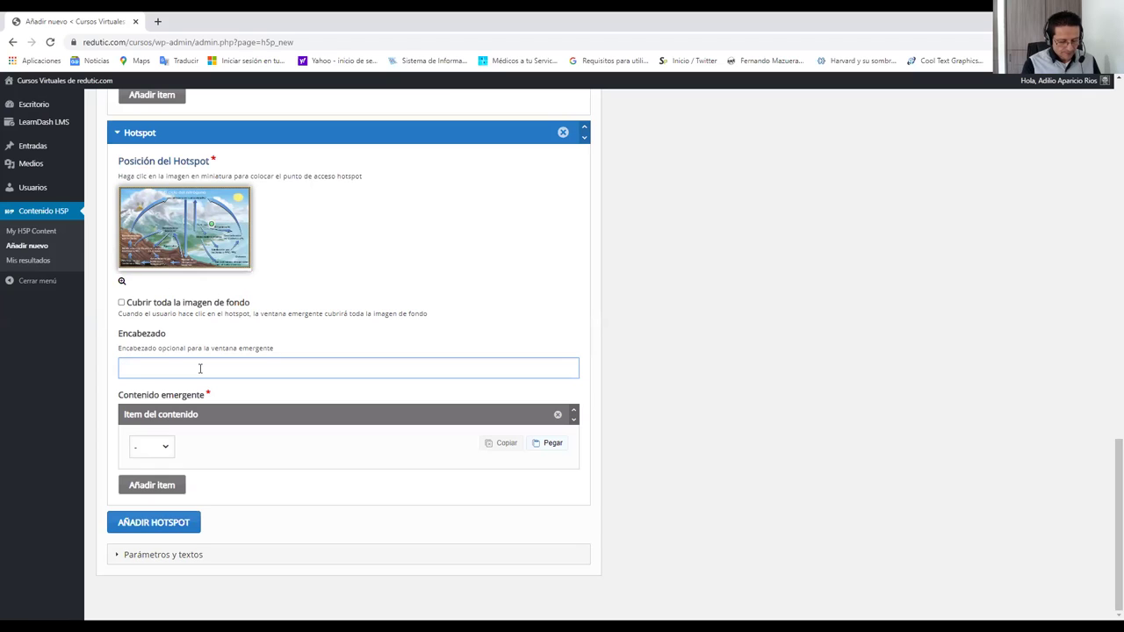
{"action": "type", "text": "Obt"}
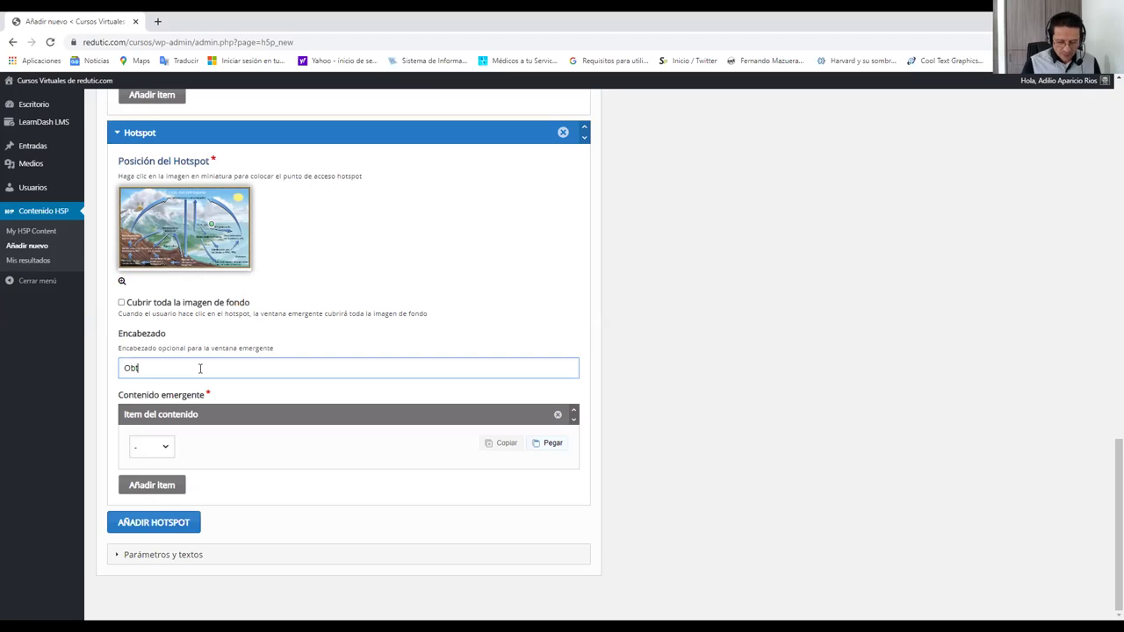
{"action": "type", "text": "én las palabras de"}
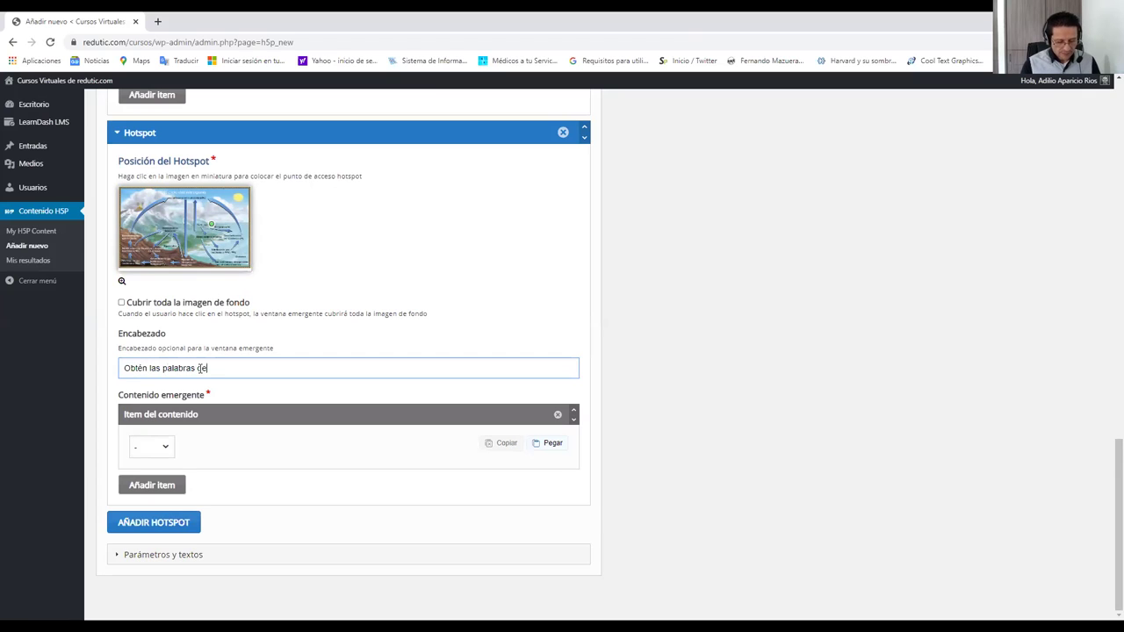
{"action": "type", "text": "sconocidas del texto"}
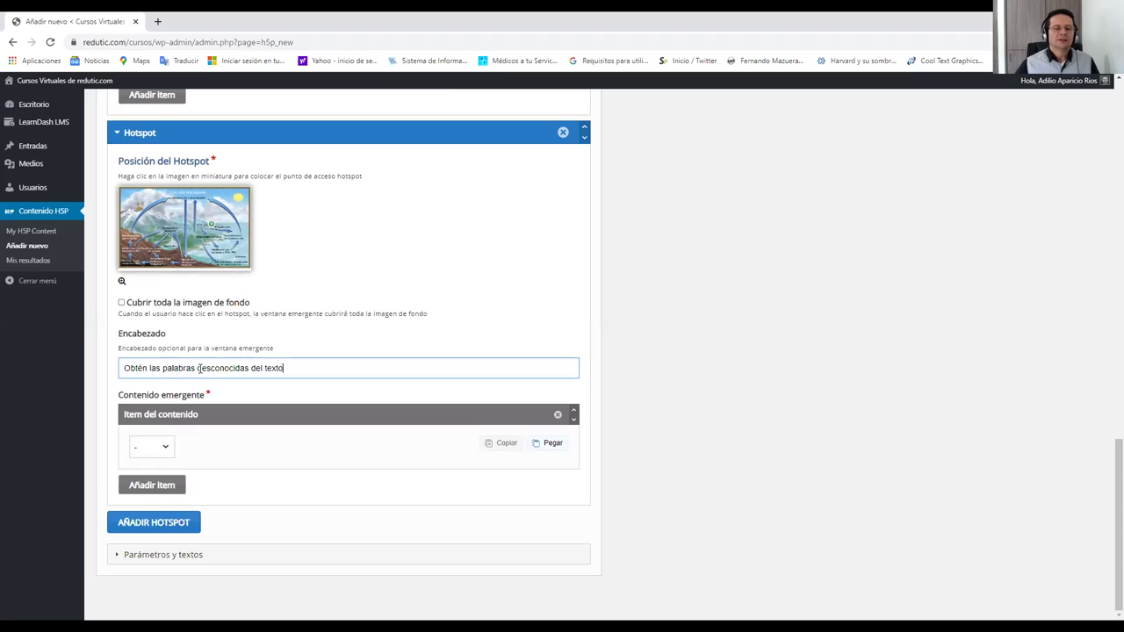
Add Text content to the second hotspot with the paragraph beginning "Hasta ahora, nos hemos enfocado en cómo ocurre el ciclo natural del nitrógeno".
{"action": "left_click", "coordinate": [167, 449]}
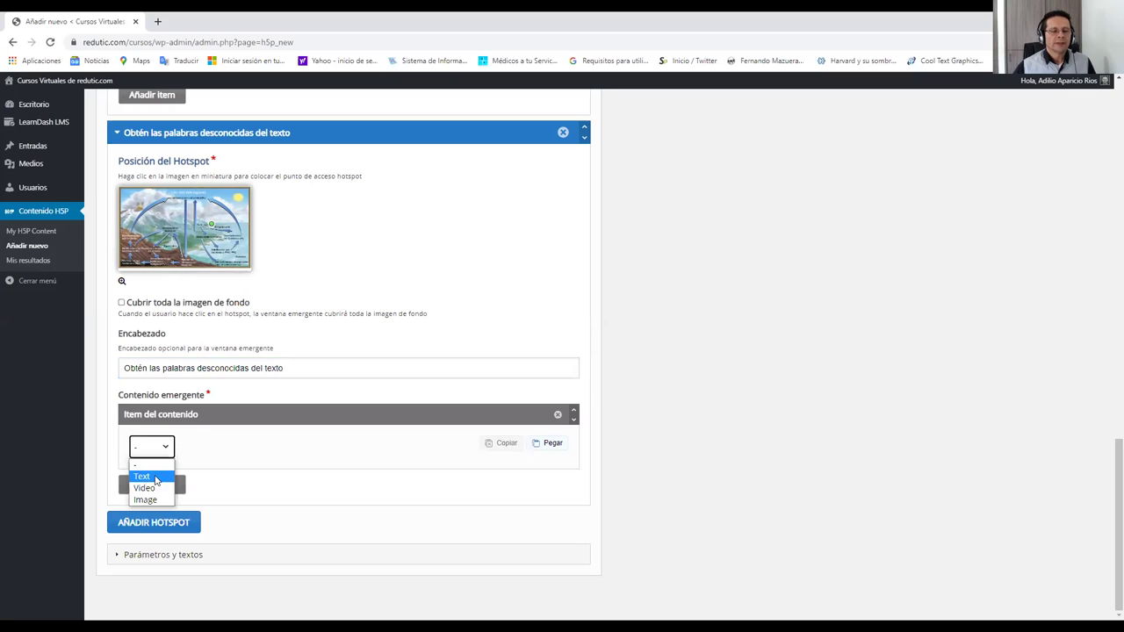
{"action": "left_click", "coordinate": [155, 481]}
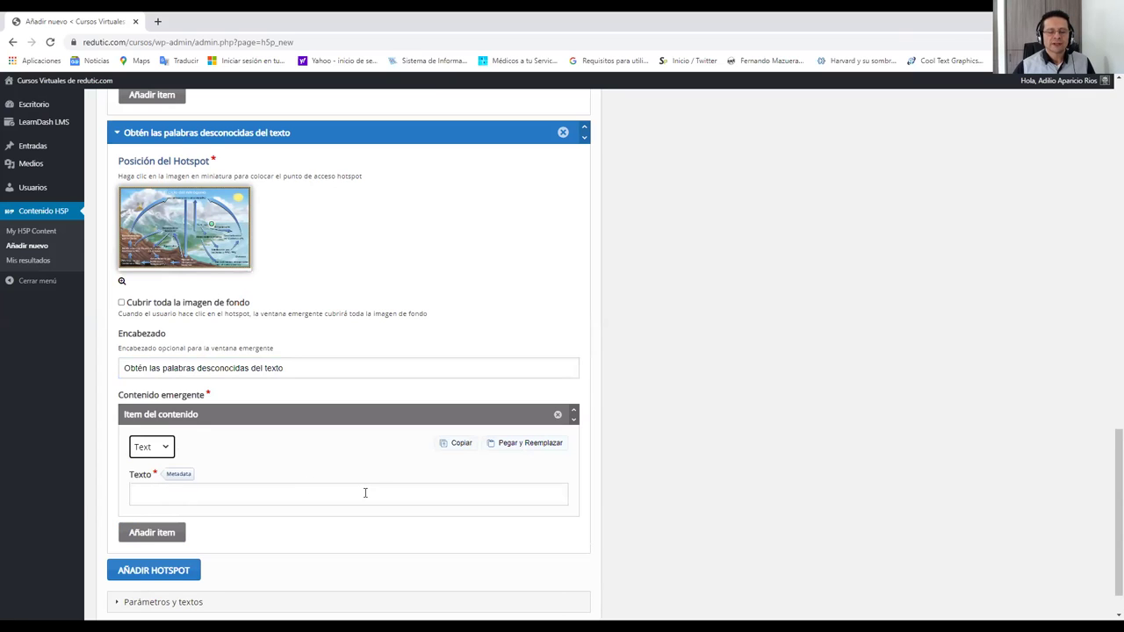
{"action": "left_click", "coordinate": [365, 493]}
{"action": "scroll", "coordinate": [371, 486], "scroll_direction": "down", "scroll_amount": 2}
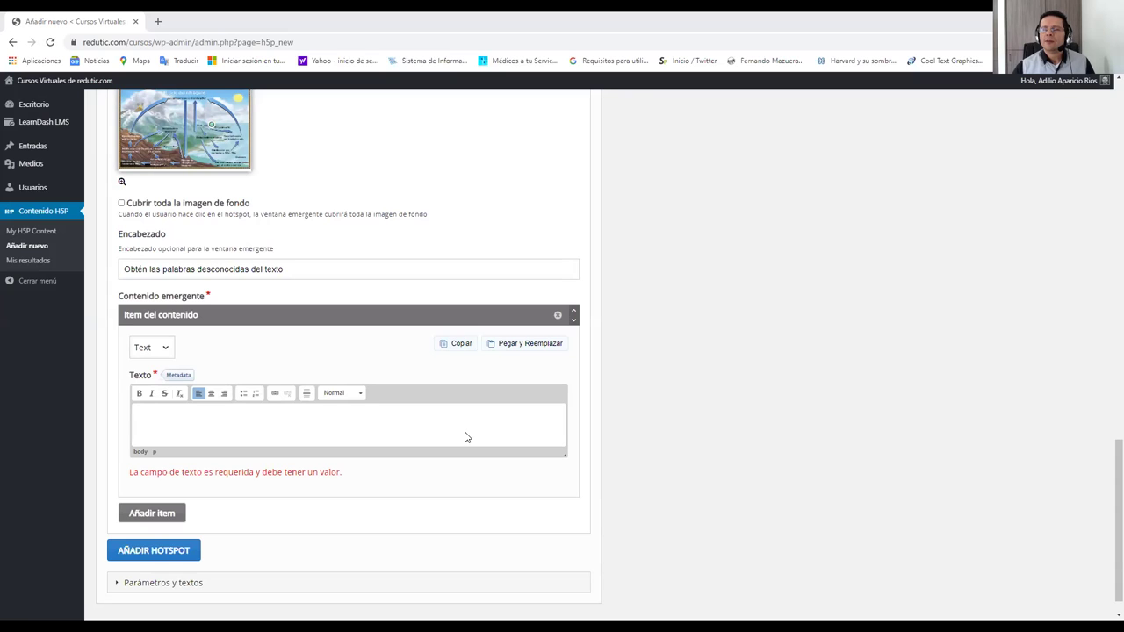
{"action": "left_click", "coordinate": [205, 418]}
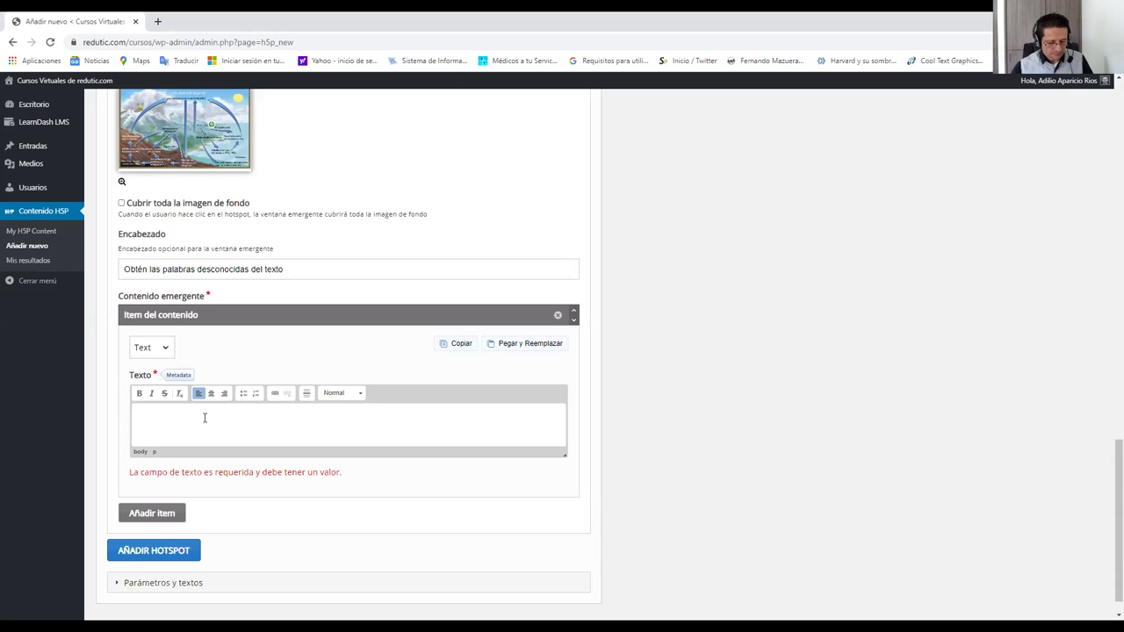
{"action": "type", "text": "Hasta ahora, nos hemos enfocado en cómo ocurre el ciclo natural del nitrógeno en los ecosistemas terrestres. Sin embargo, los pasos son similares en el ciclo del nitrógeno marino; ahí, los procesos de amonificación, nitrificación y desnitrificación son realizados por bacterias y arqueas marinas."}
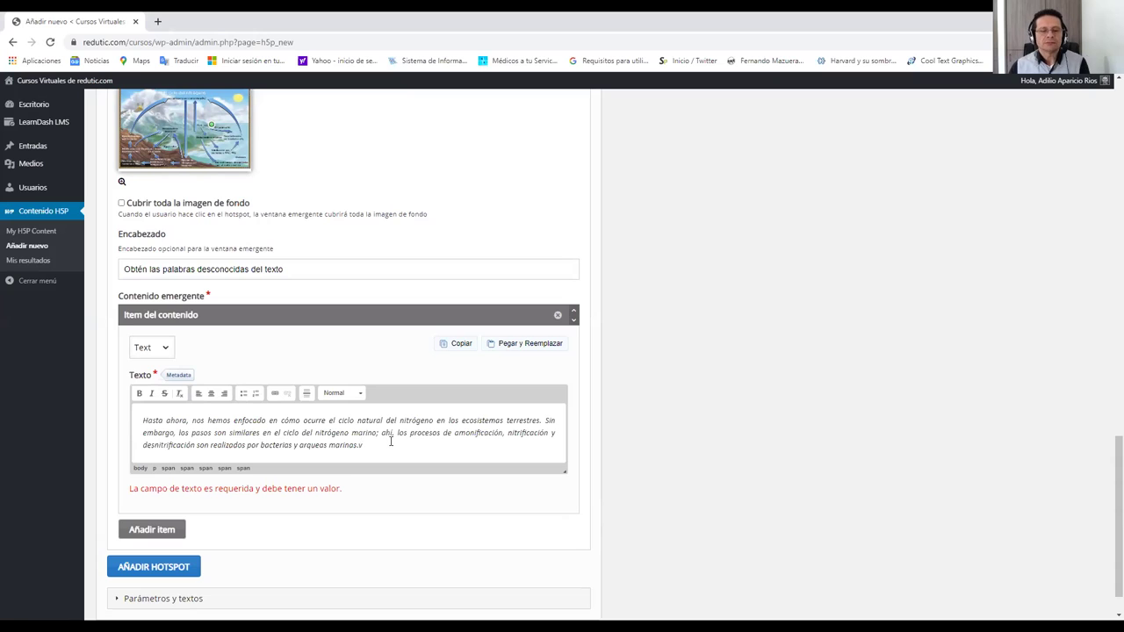
Add a third hotspot and place it on the sun in the enlarged nitrogen cycle image.
{"action": "scroll", "coordinate": [359, 506], "scroll_direction": "down", "scroll_amount": 1}
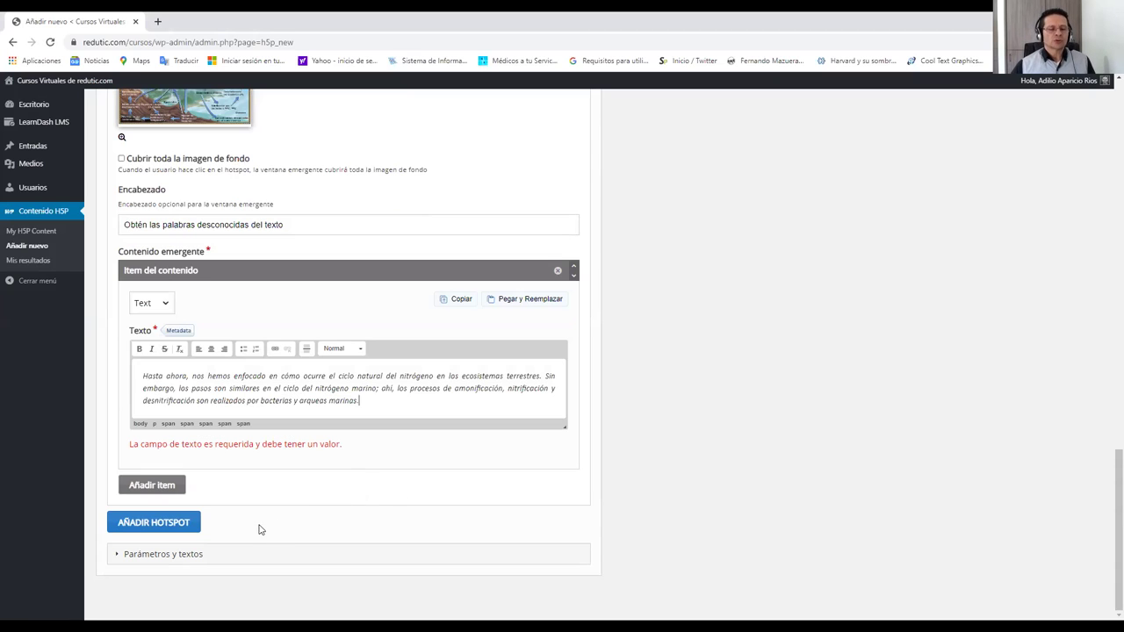
{"action": "left_click", "coordinate": [154, 522]}
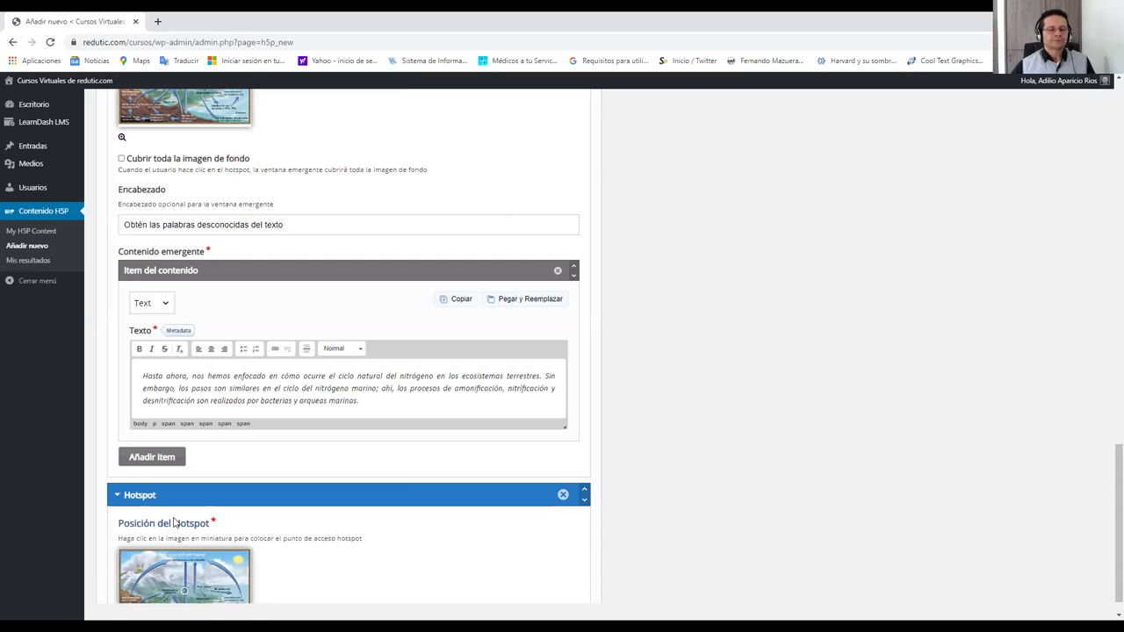
{"action": "scroll", "coordinate": [399, 477], "scroll_direction": "down", "scroll_amount": 4}
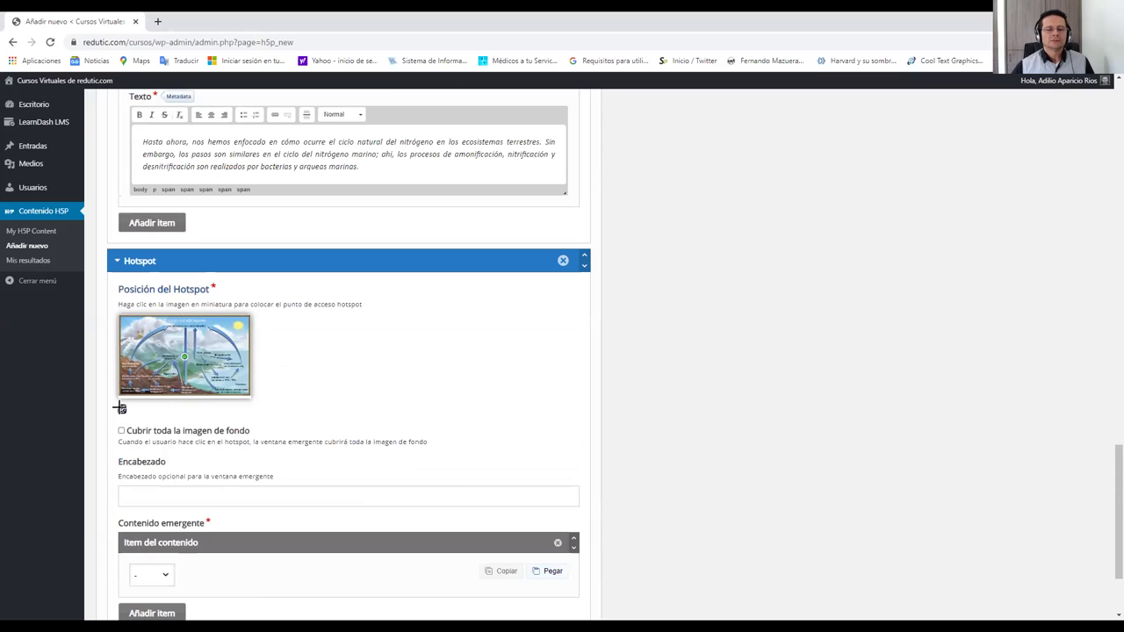
{"action": "left_click", "coordinate": [120, 407]}
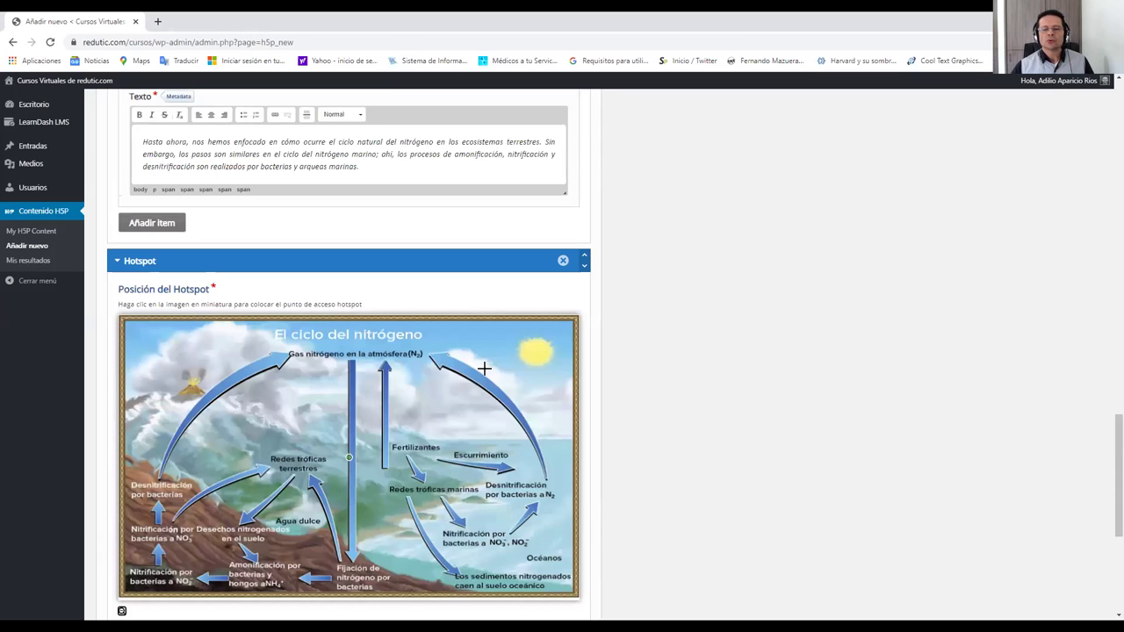
{"action": "left_click", "coordinate": [537, 352]}
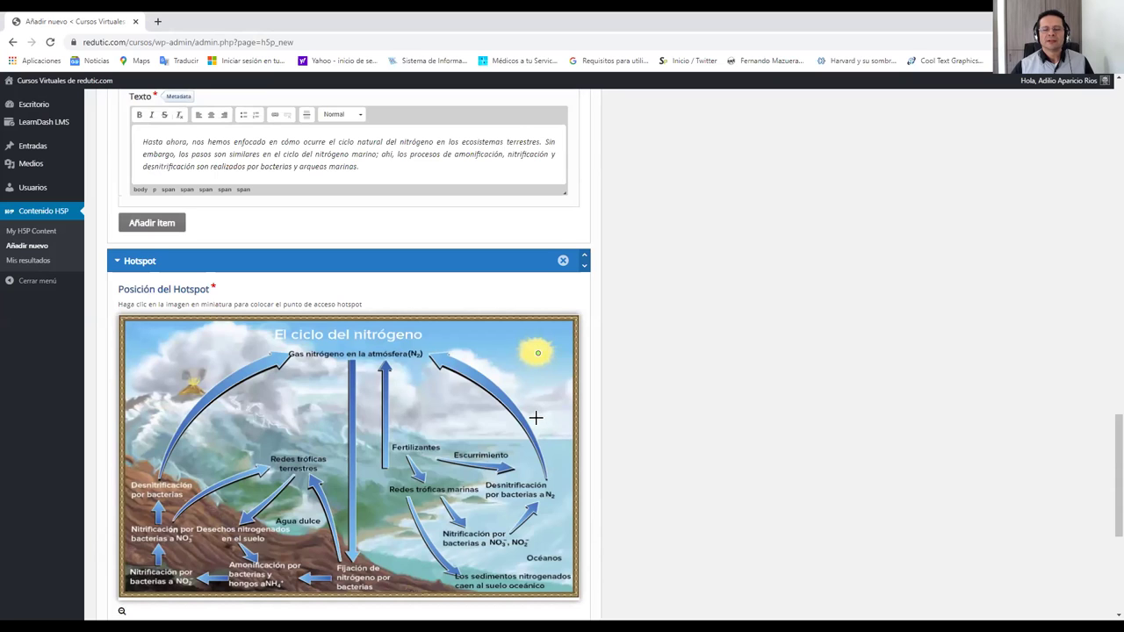
{"action": "scroll", "coordinate": [534, 419], "scroll_direction": "down", "scroll_amount": 3}
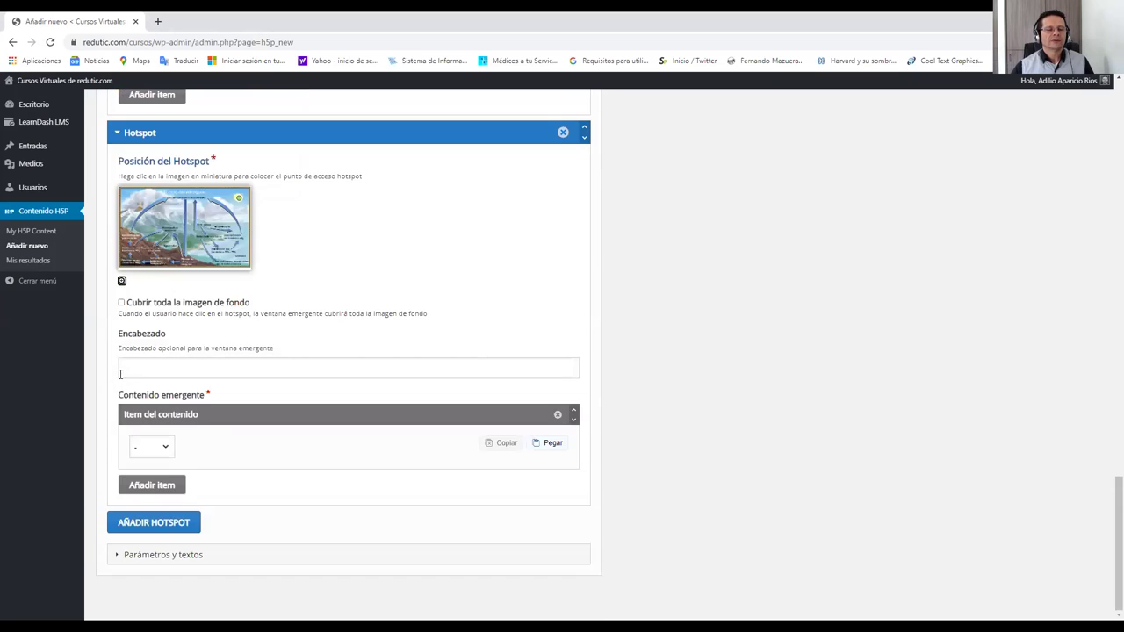
Add Text content to the third hotspot with the passage beginning "El nitrógeno es un nutriente limitante".
{"action": "left_click", "coordinate": [167, 449]}
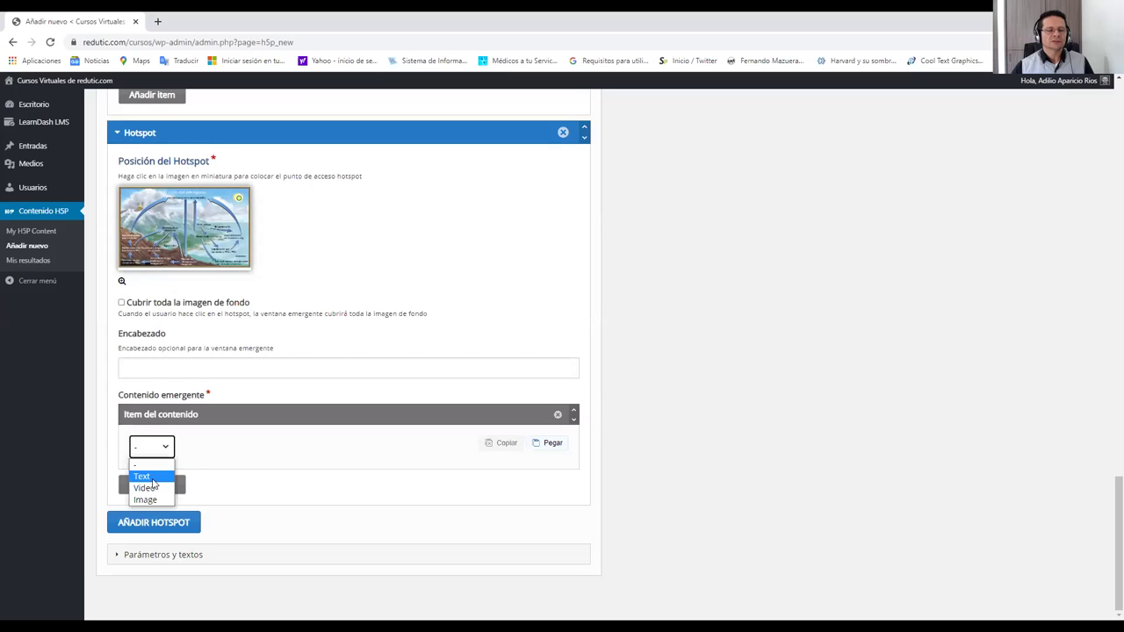
{"action": "left_click", "coordinate": [142, 476]}
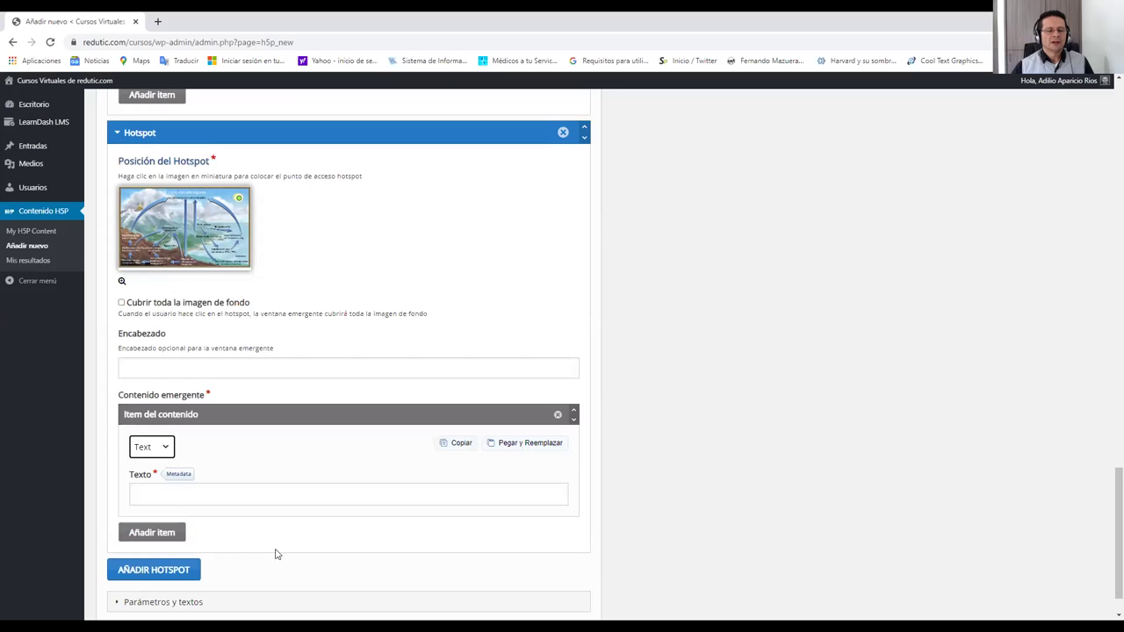
{"action": "left_click", "coordinate": [384, 494]}
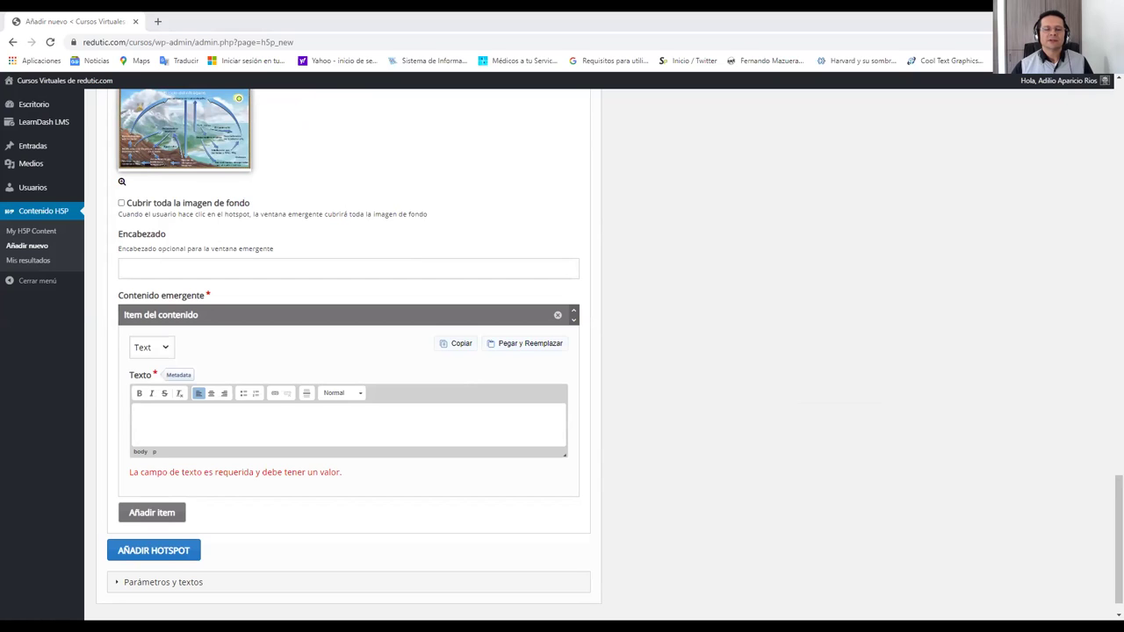
{"action": "left_click", "coordinate": [258, 416]}
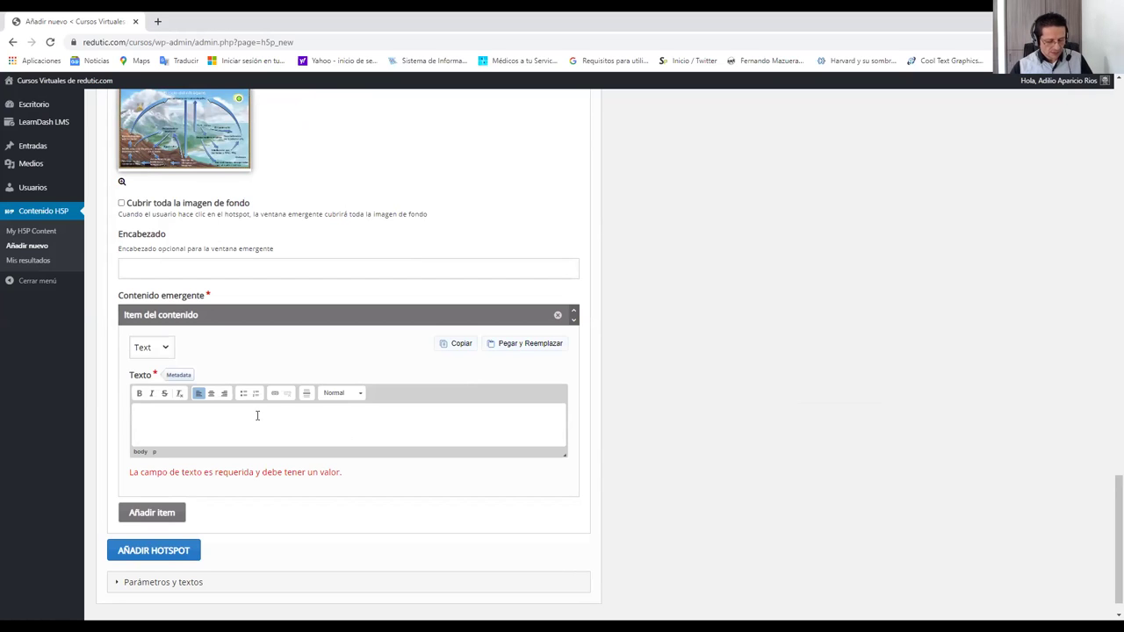
{"action": "type", "text": "El nitrógeno es un nutriente limitante En los ecosistemas naturales, muchos procesos, como la producción primaria y la descomposición, están limitados por la cantidad disponible de nitrógeno. En otras palabras, el nitrógeno a menudo es el nutriente limitante, el nutriente que se encuentra en menor cantidad y que por lo tanto restringe el crecimiento de los organismos o las poblaciones."}
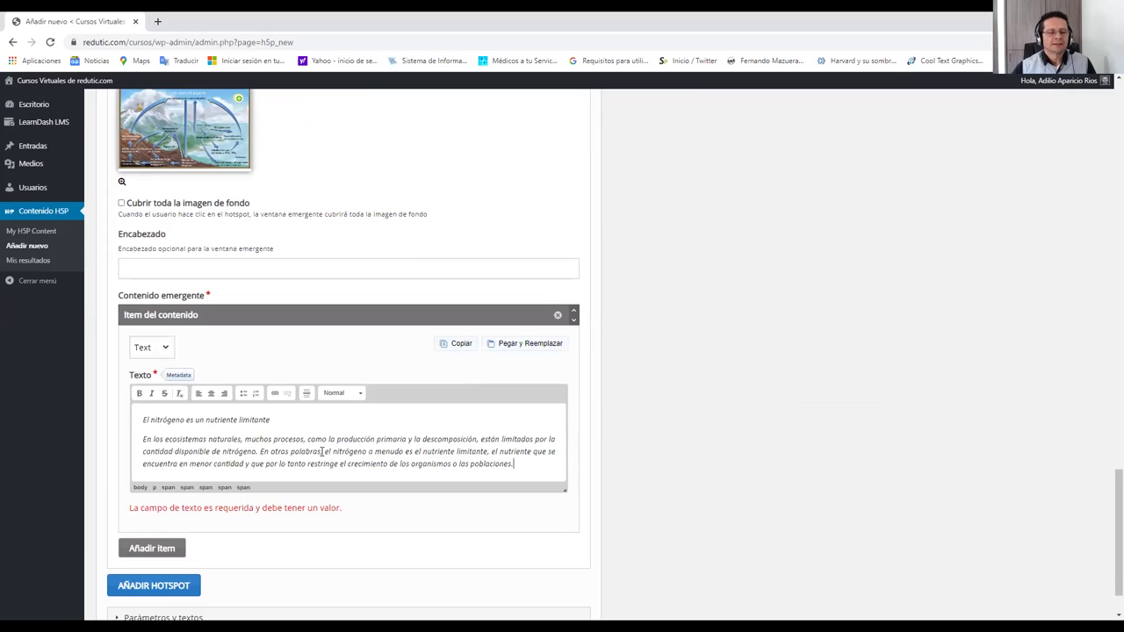
{"action": "scroll", "coordinate": [325, 453], "scroll_direction": "down", "scroll_amount": 1}
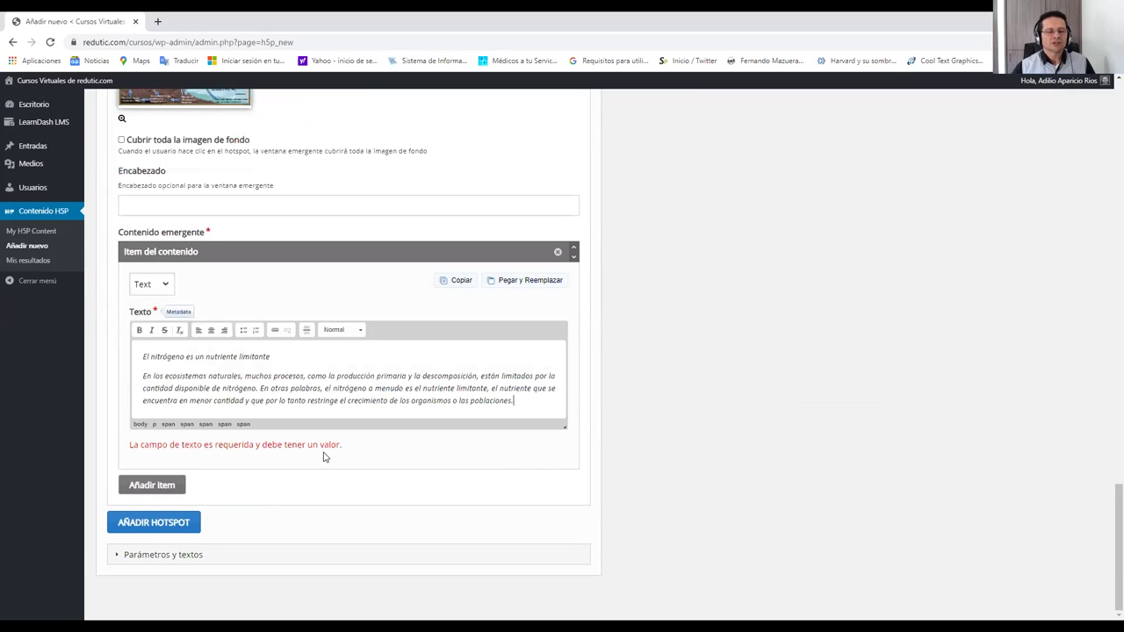
Review the three hotspots and general settings, then inspect the Image Hotspots labels and language in Parámetros y textos.
{"action": "scroll", "coordinate": [324, 455], "scroll_direction": "up", "scroll_amount": 12}
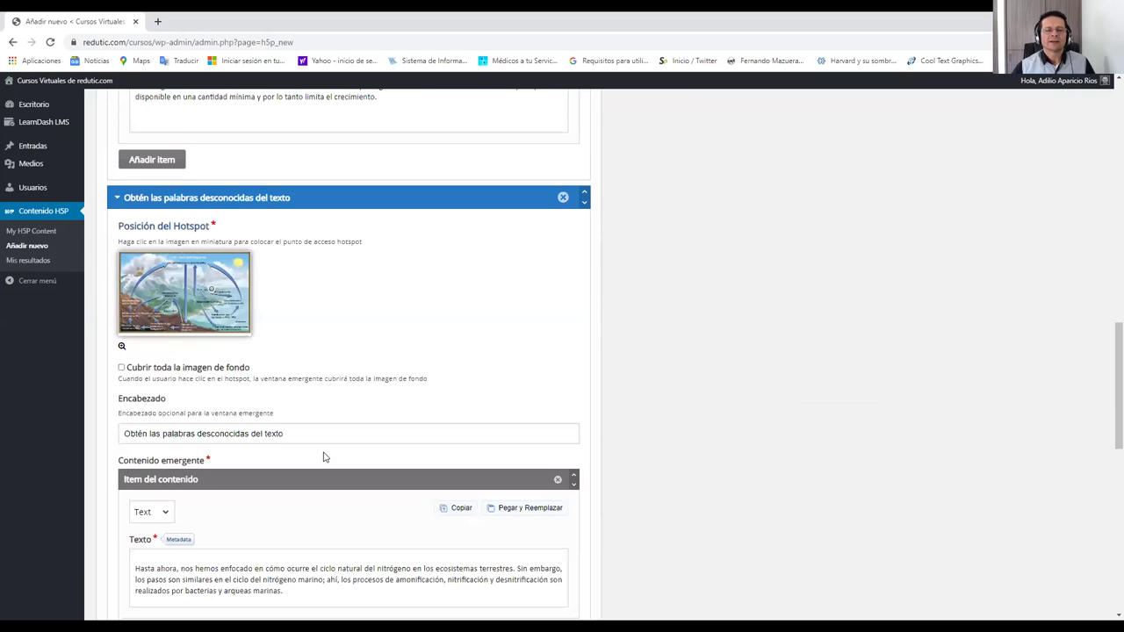
{"action": "scroll", "coordinate": [324, 456], "scroll_direction": "up", "scroll_amount": 4}
{"action": "scroll", "coordinate": [324, 456], "scroll_direction": "down", "scroll_amount": 3}
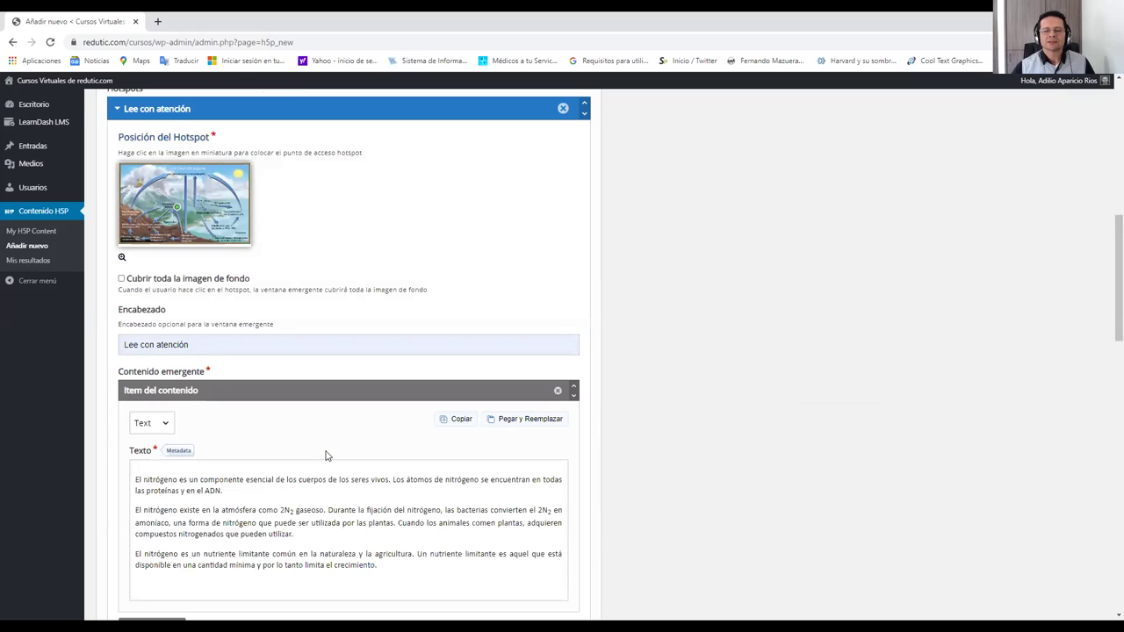
{"action": "scroll", "coordinate": [330, 453], "scroll_direction": "up", "scroll_amount": 7}
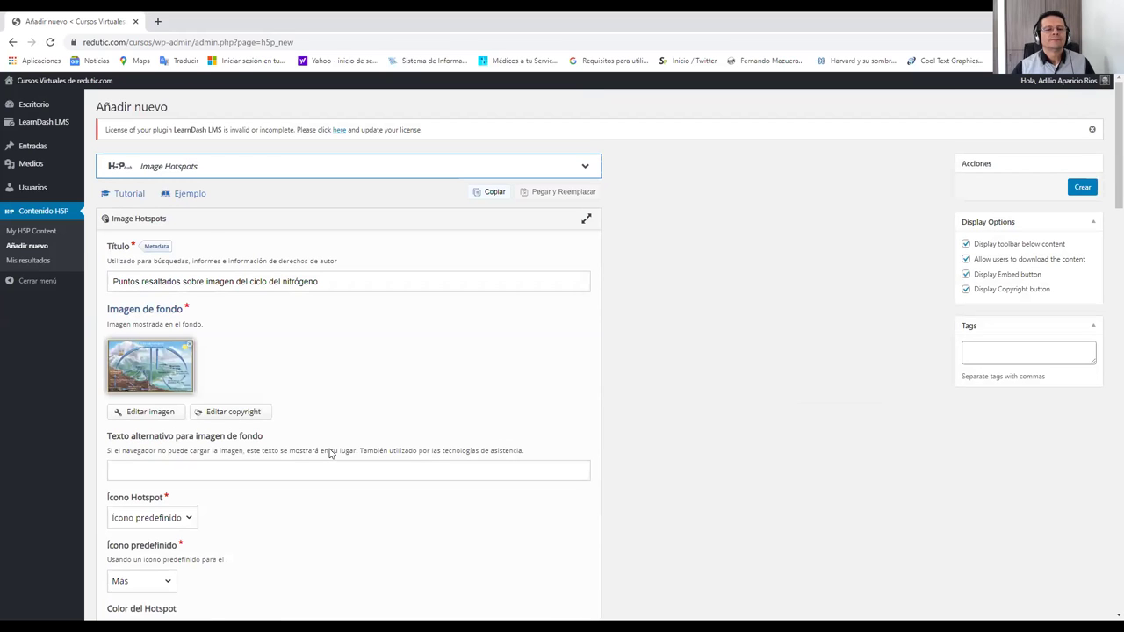
{"action": "scroll", "coordinate": [331, 448], "scroll_direction": "down", "scroll_amount": 9}
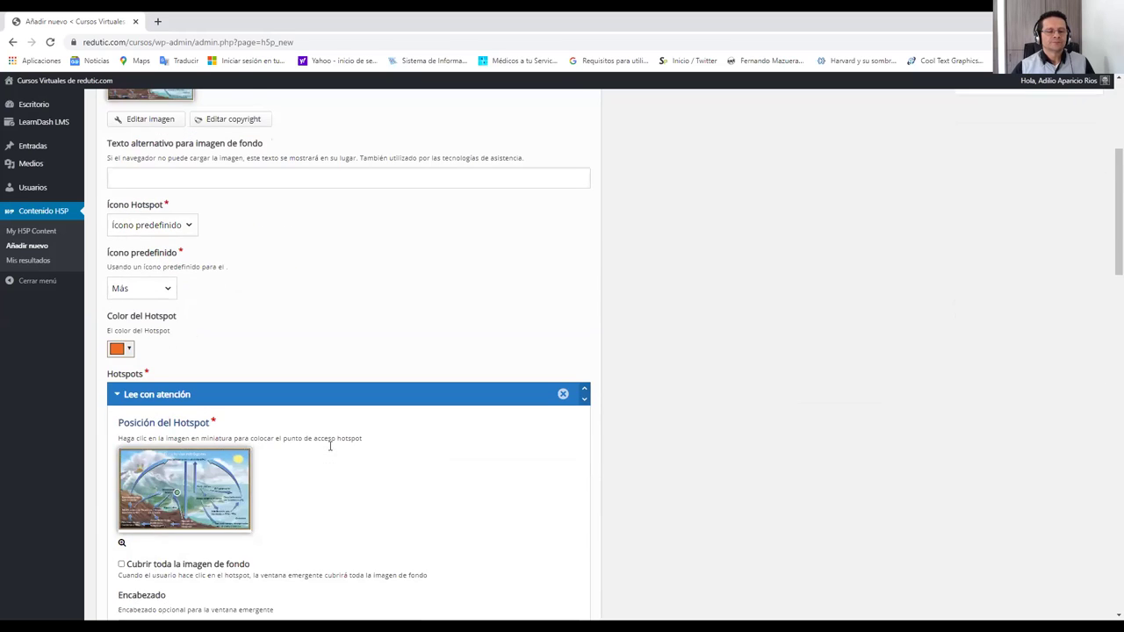
{"action": "scroll", "coordinate": [331, 450], "scroll_direction": "down", "scroll_amount": 5}
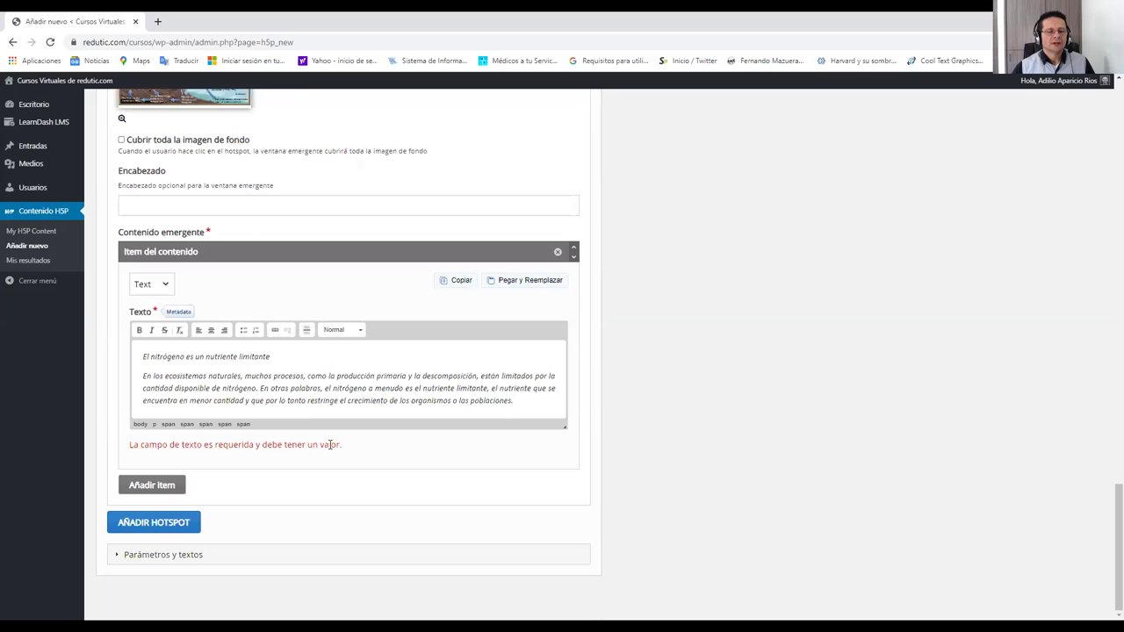
{"action": "left_click", "coordinate": [139, 555]}
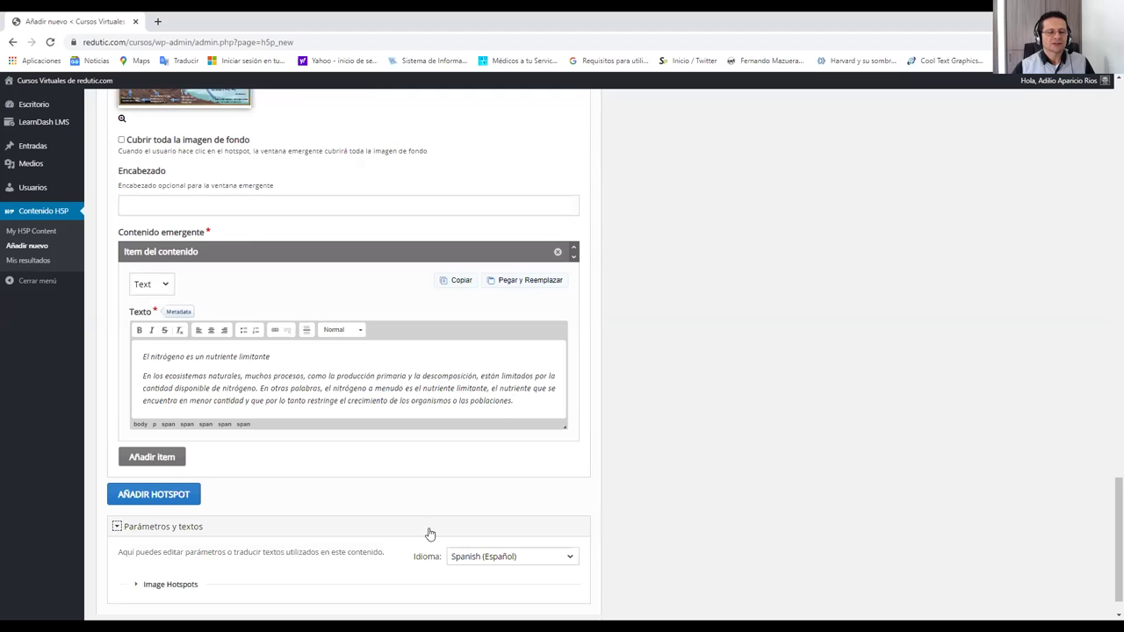
{"action": "scroll", "coordinate": [427, 532], "scroll_direction": "down", "scroll_amount": 1}
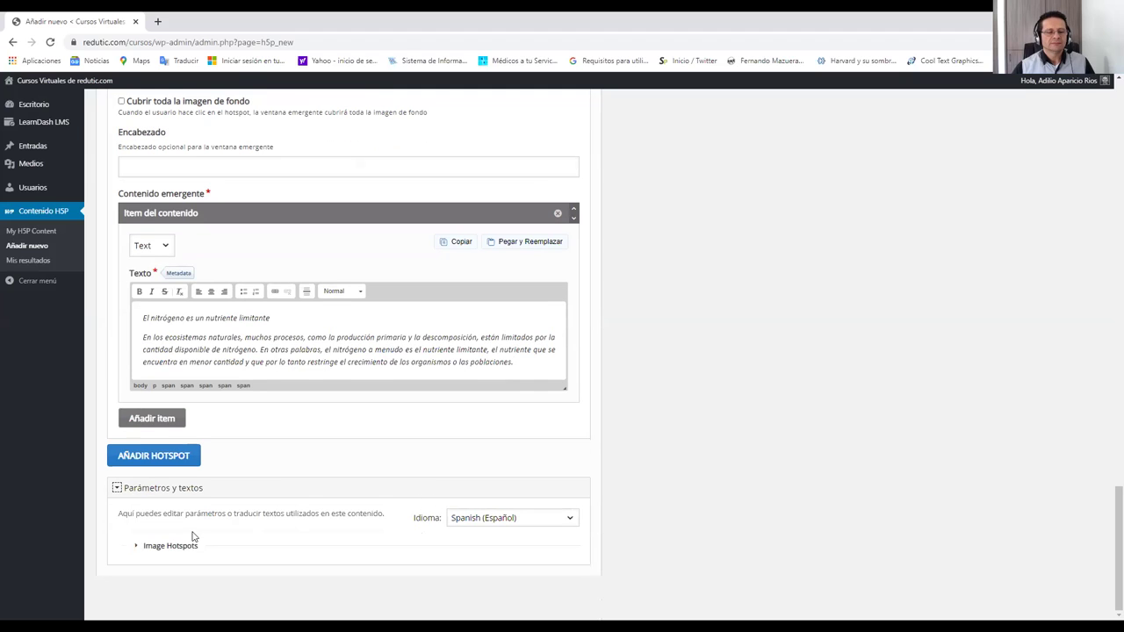
{"action": "left_click", "coordinate": [162, 548]}
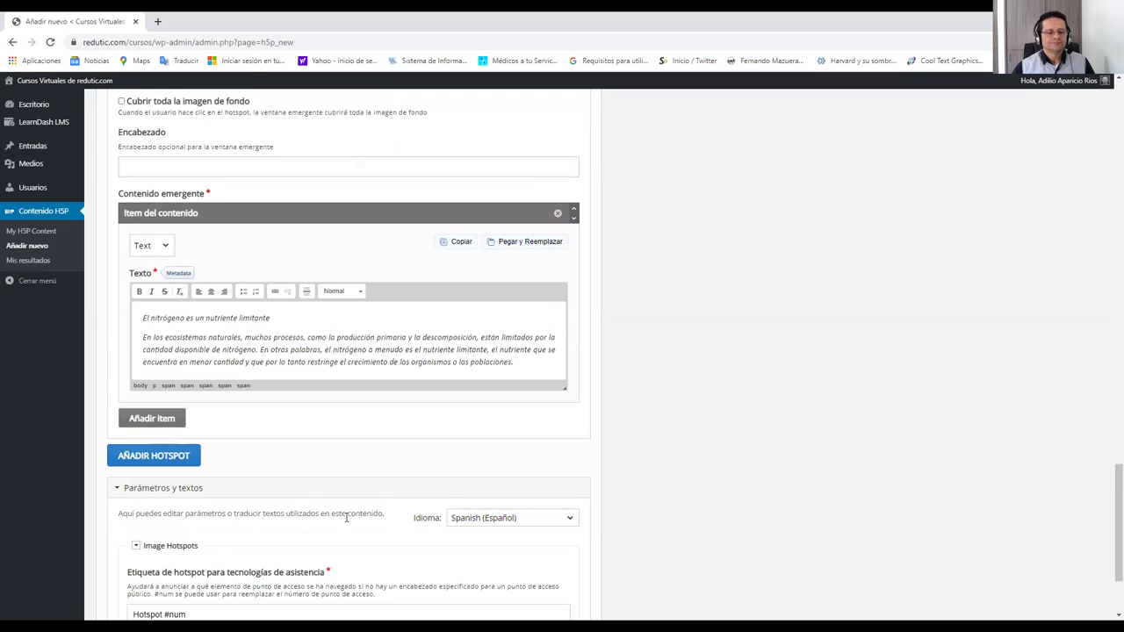
{"action": "scroll", "coordinate": [347, 519], "scroll_direction": "down", "scroll_amount": 3}
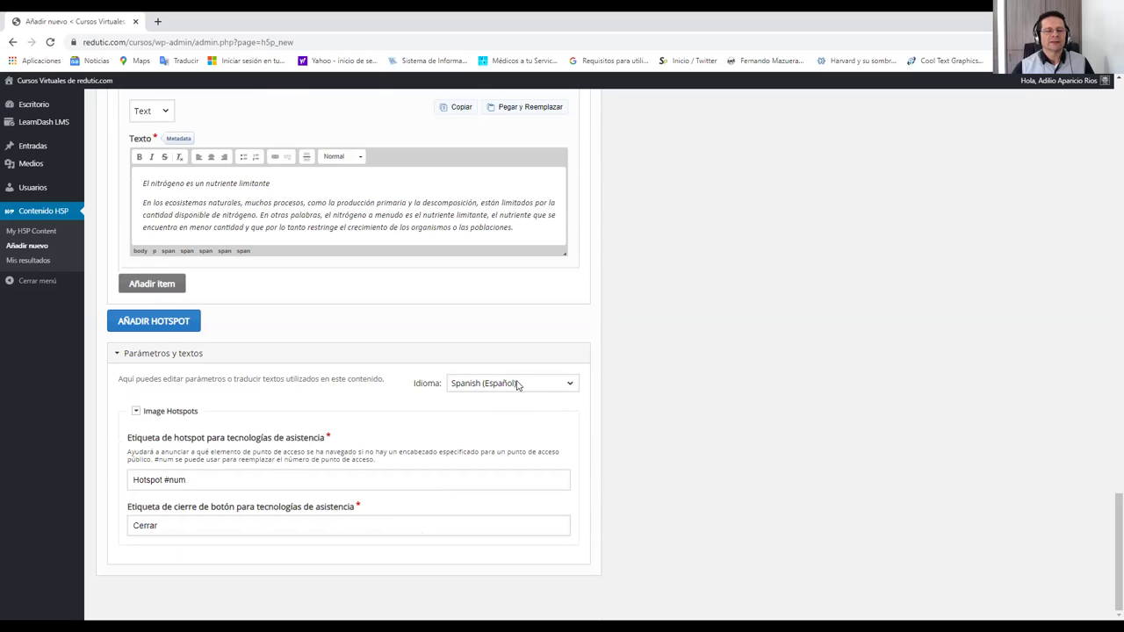
{"action": "left_click", "coordinate": [131, 359]}
Disable the toolbar below the content and create the Image Hotspots activity.
{"action": "scroll", "coordinate": [664, 430], "scroll_direction": "up", "scroll_amount": 4}
{"action": "scroll", "coordinate": [664, 435], "scroll_direction": "up", "scroll_amount": 15}
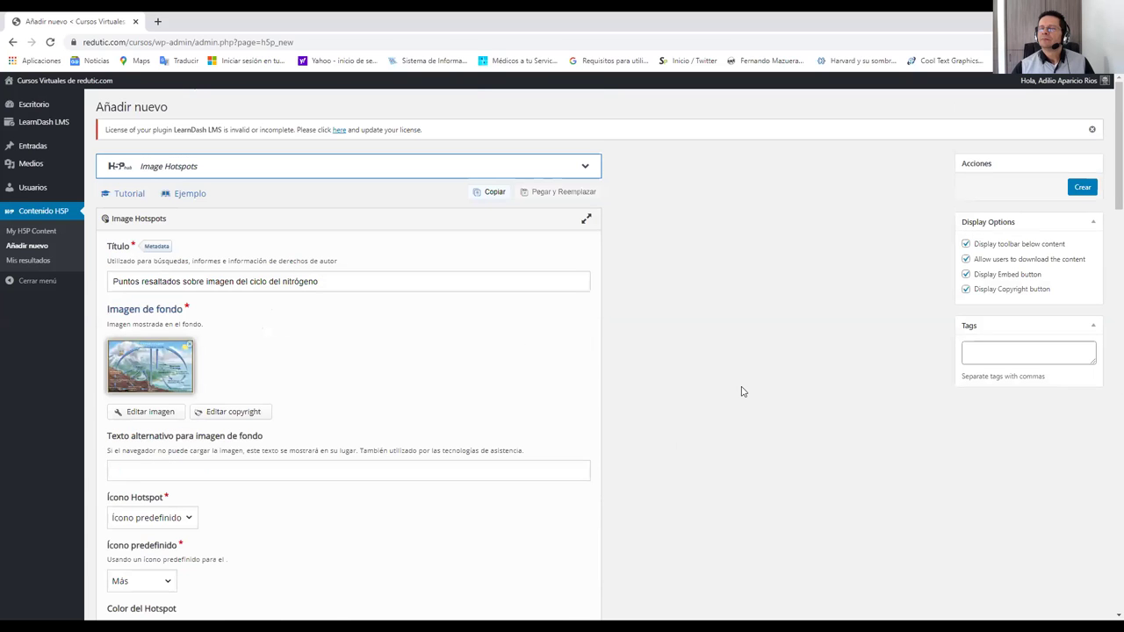
{"action": "left_click", "coordinate": [966, 245]}
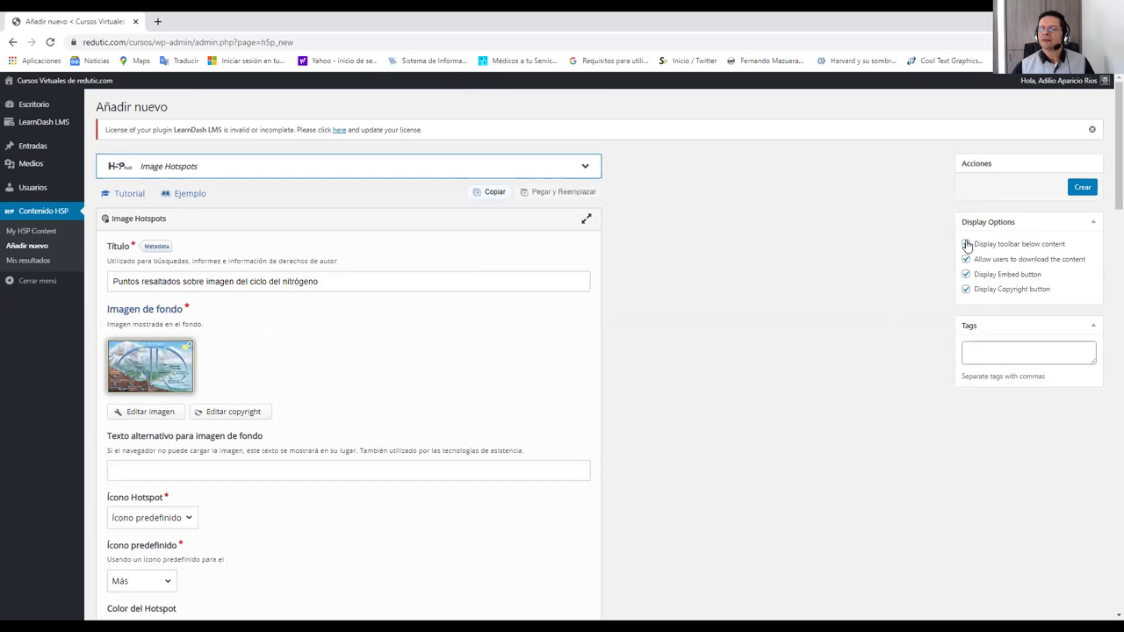
{"action": "left_click", "coordinate": [966, 245]}
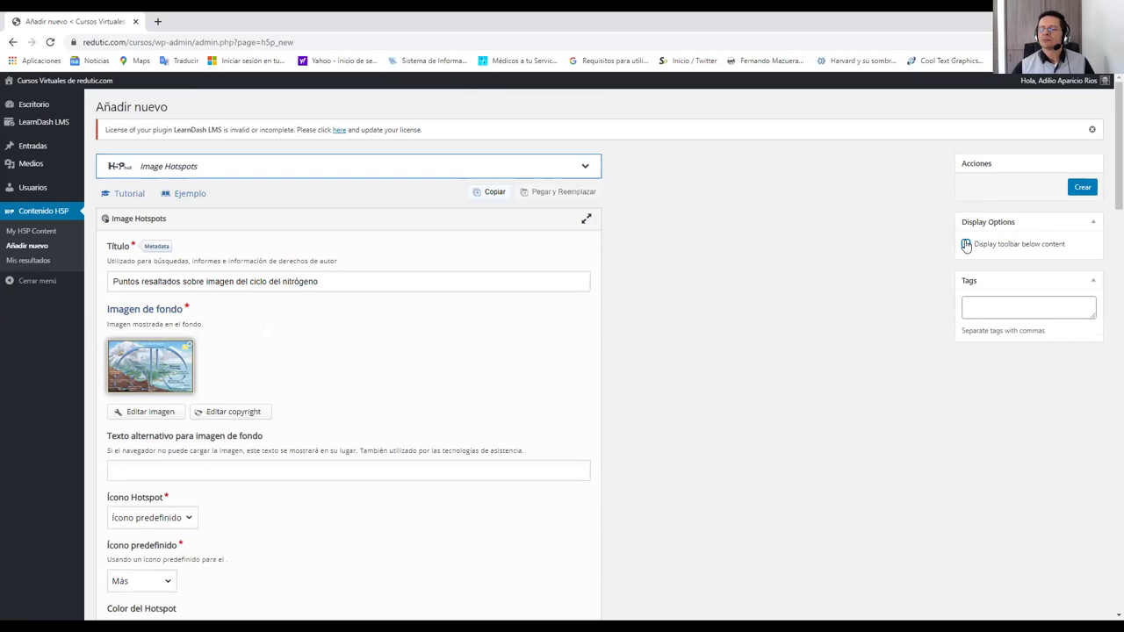
{"action": "left_click", "coordinate": [1084, 188]}
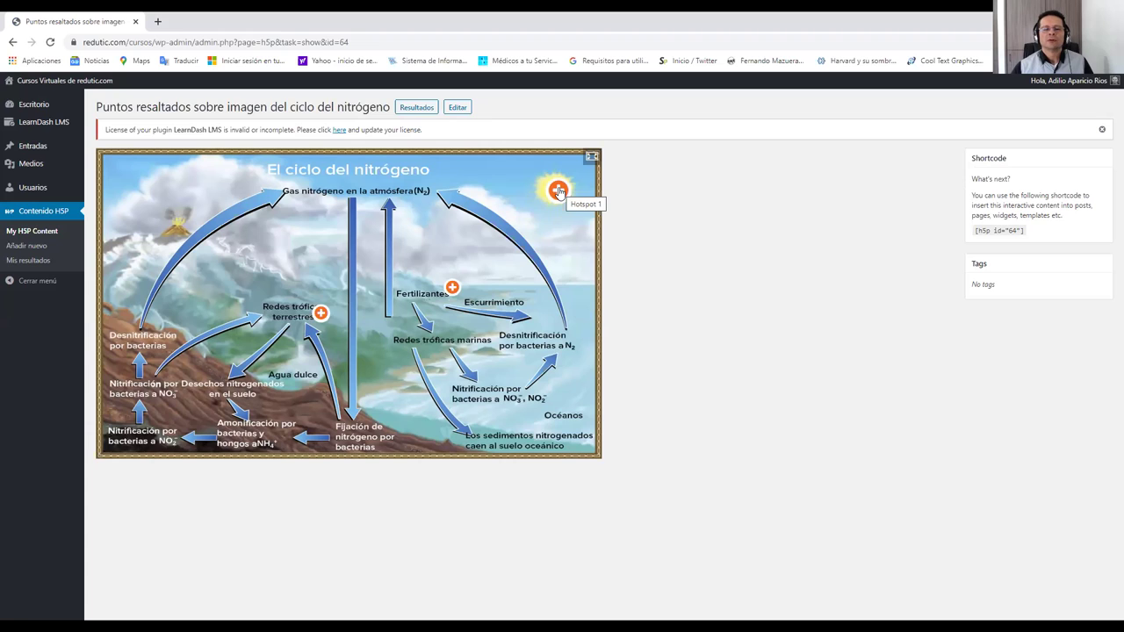
Test the three hotspots on the published image, opening and closing the pop-up of each one.
{"action": "left_click", "coordinate": [320, 314]}
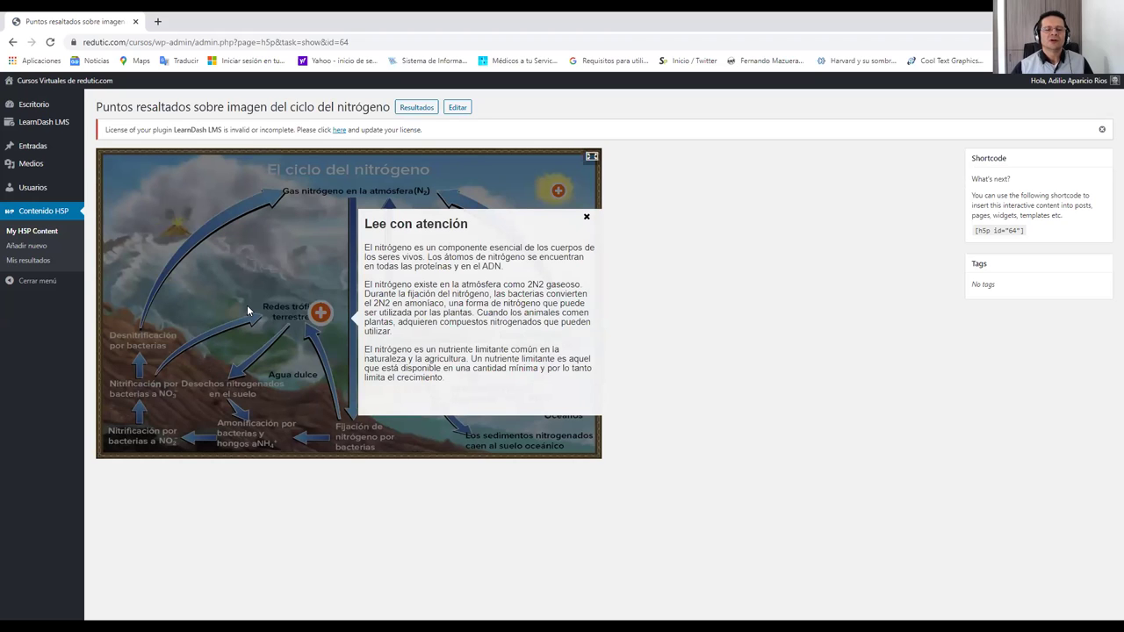
{"action": "left_click", "coordinate": [588, 218]}
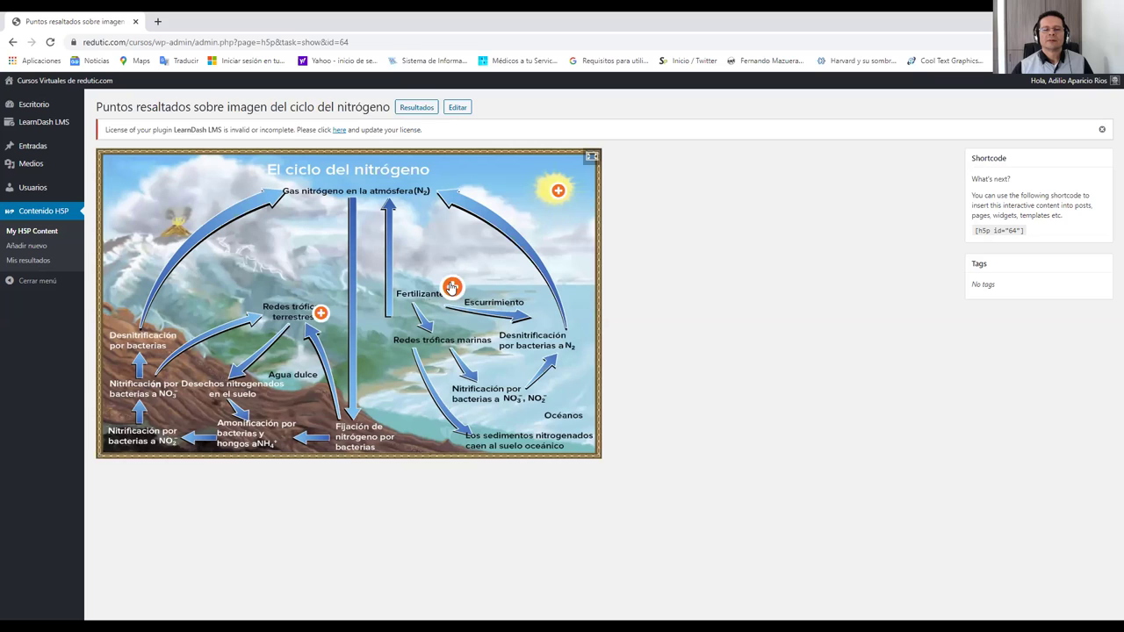
{"action": "left_click", "coordinate": [450, 287]}
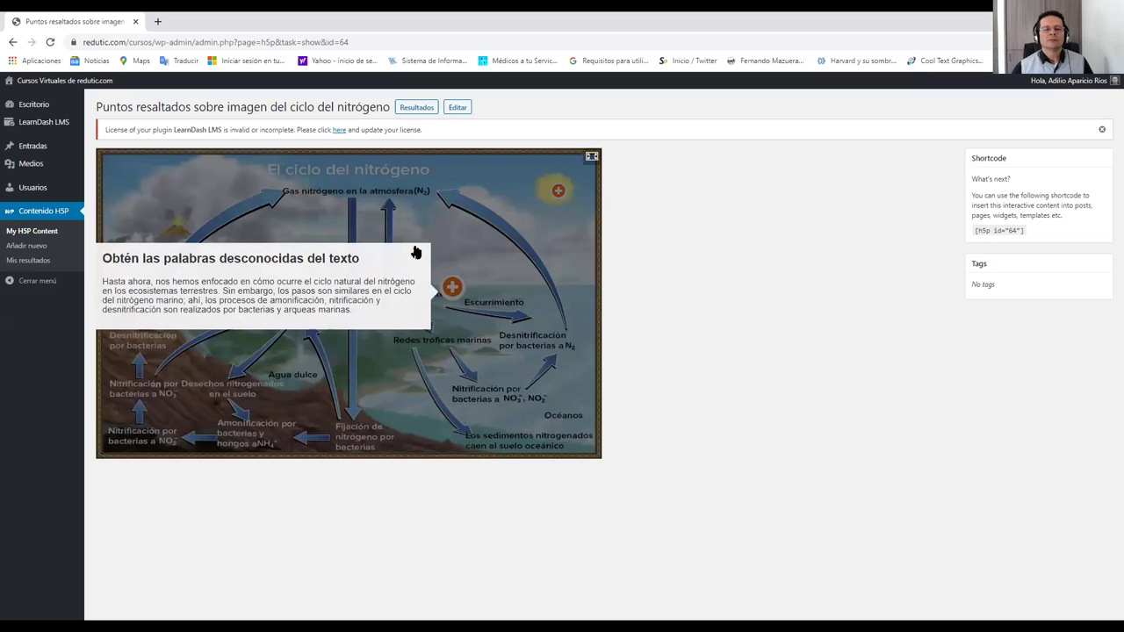
{"action": "left_click", "coordinate": [416, 251]}
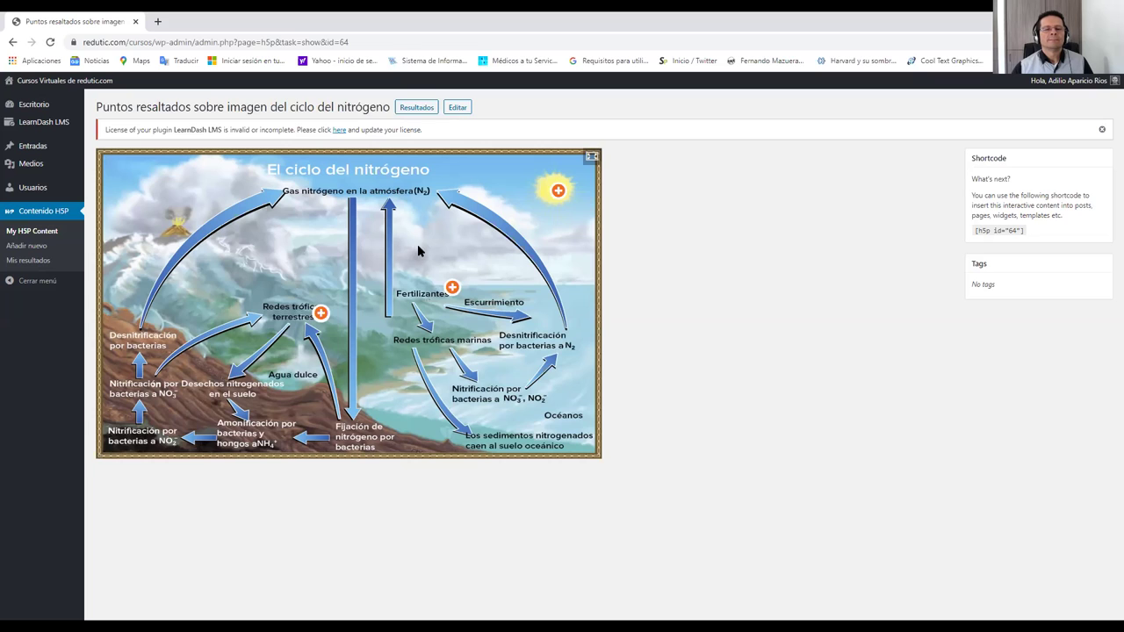
{"action": "left_click", "coordinate": [558, 189]}
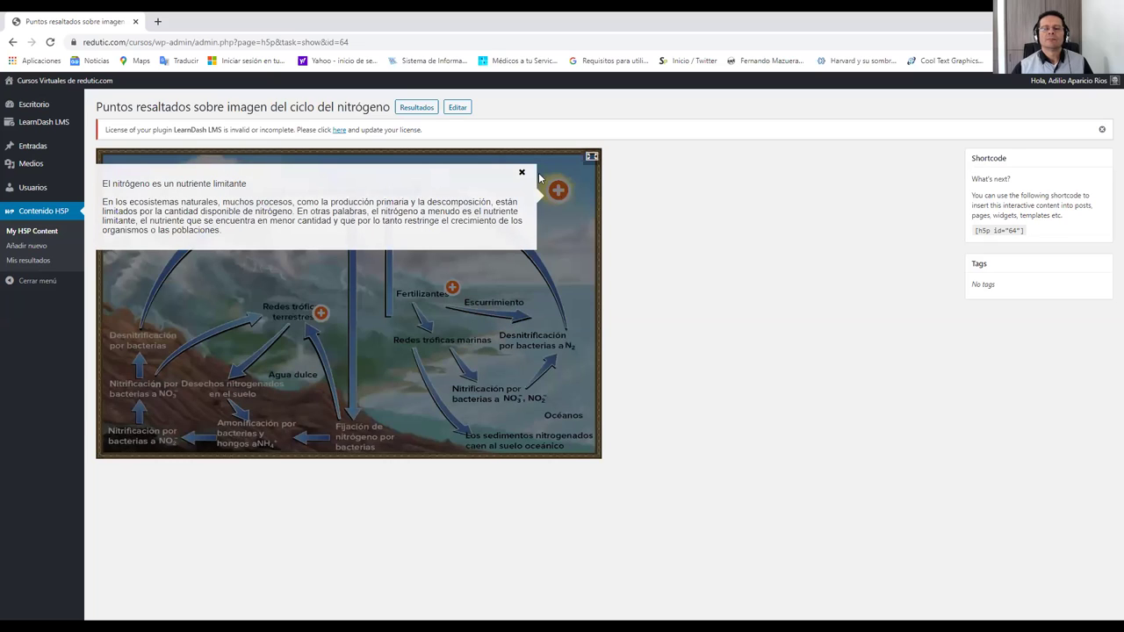
{"action": "left_click", "coordinate": [522, 174]}
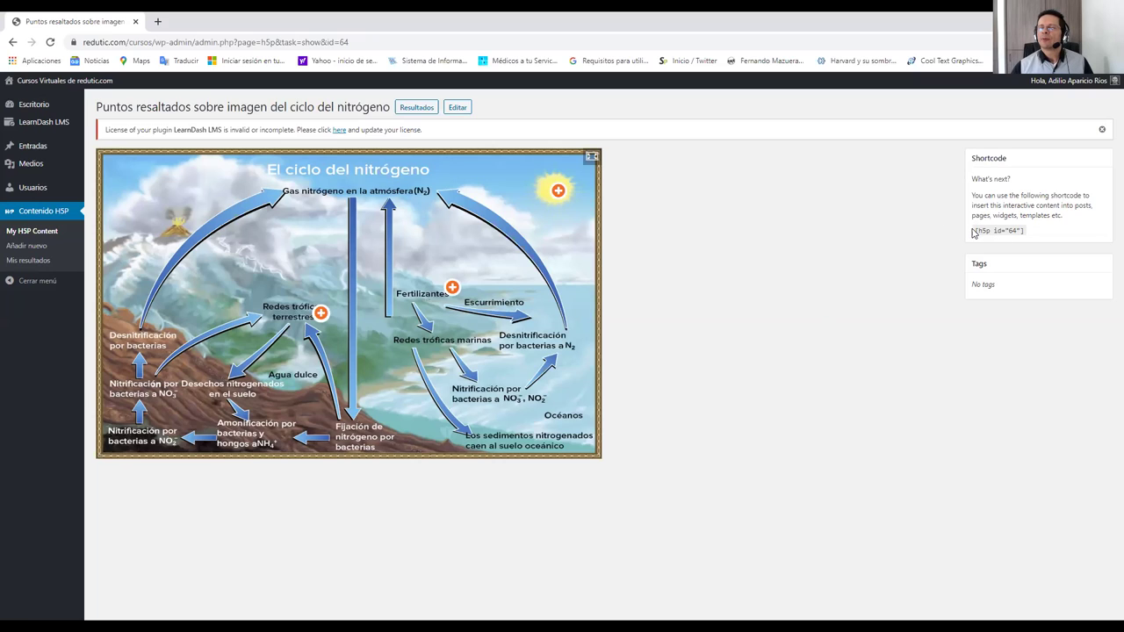
Copy the activity's shortcode [h5p id="64"].
{"action": "left_click_drag", "start_coordinate": [976, 230], "coordinate": [1045, 233]}
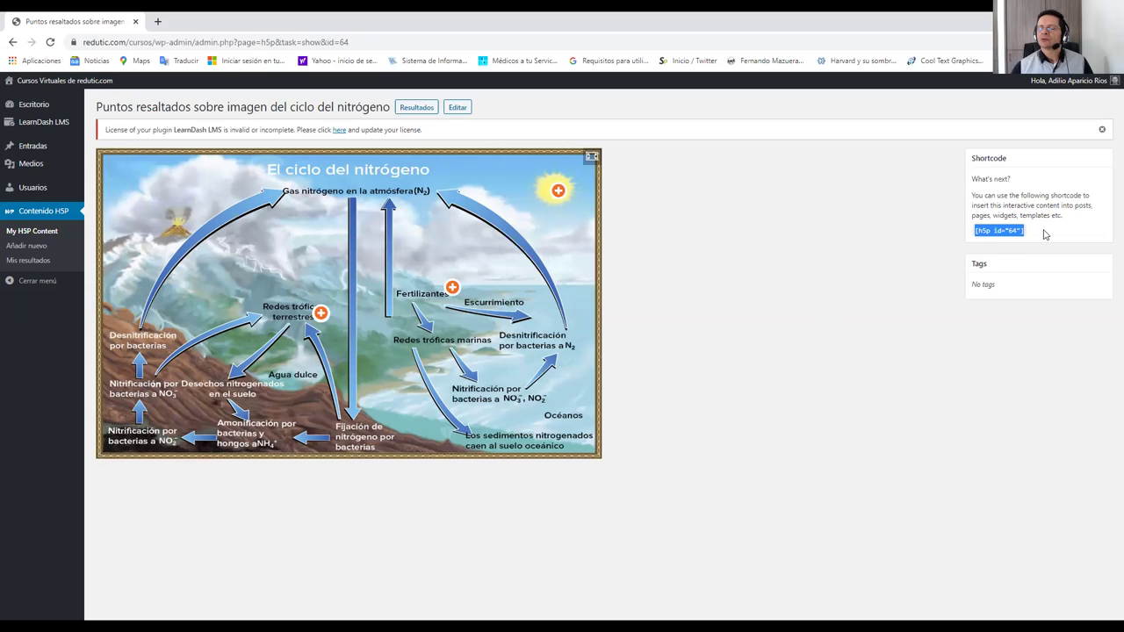
{"action": "right_click", "coordinate": [1006, 227]}
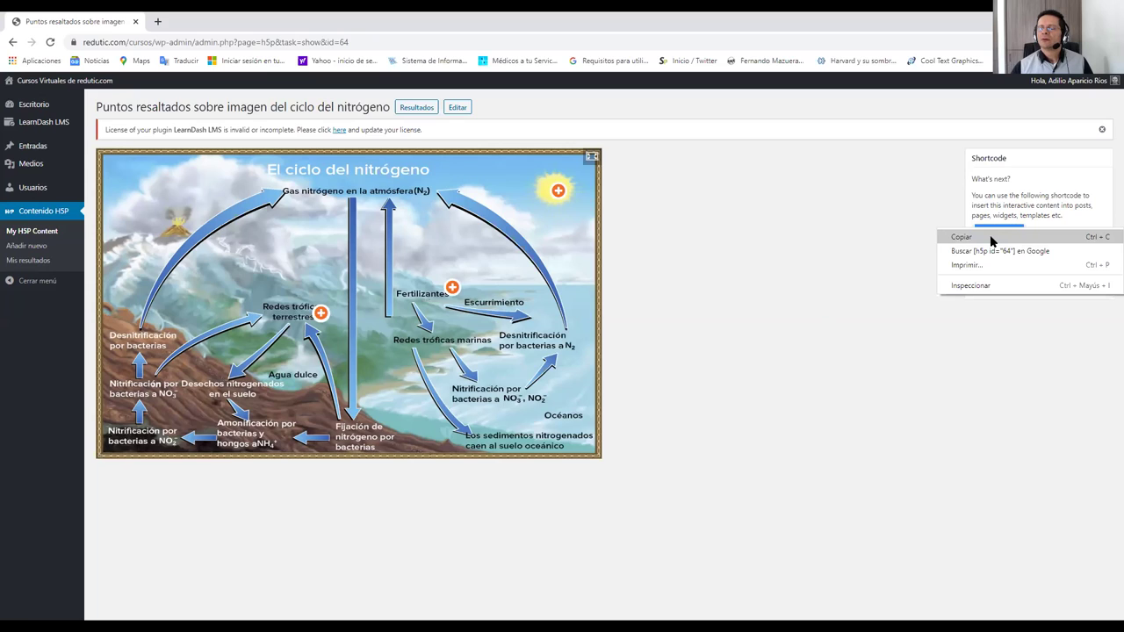
{"action": "left_click", "coordinate": [991, 239]}
Open the LearnDash lessons list and view "Lección 5 de la unidad 3" in a new browser tab.
{"action": "mouse_move", "coordinate": [53, 128]}
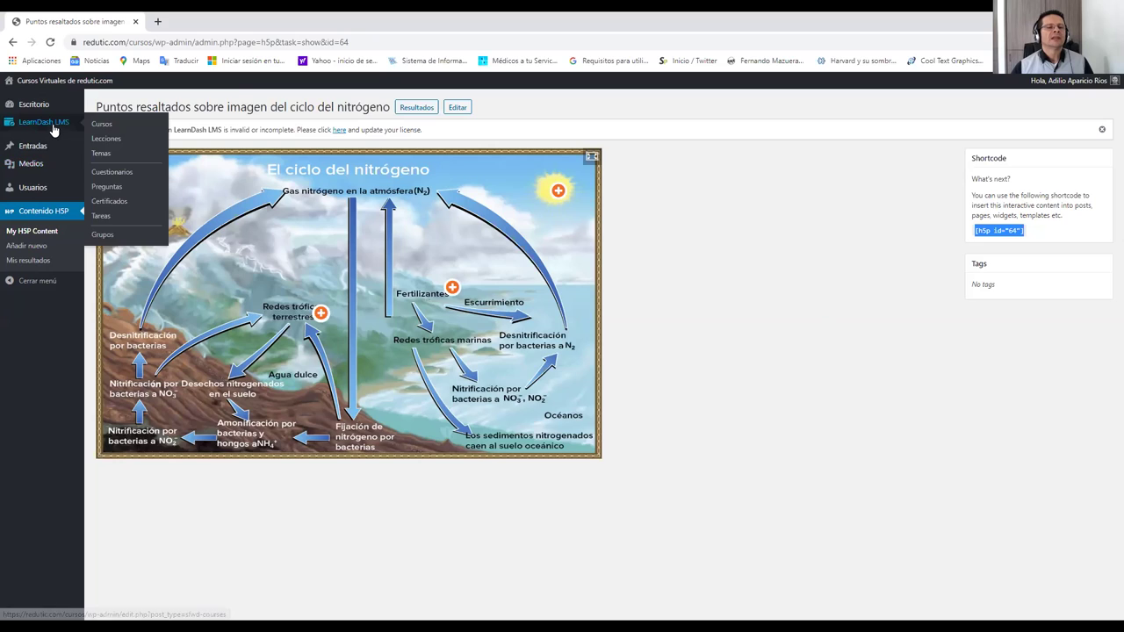
{"action": "left_click", "coordinate": [106, 139]}
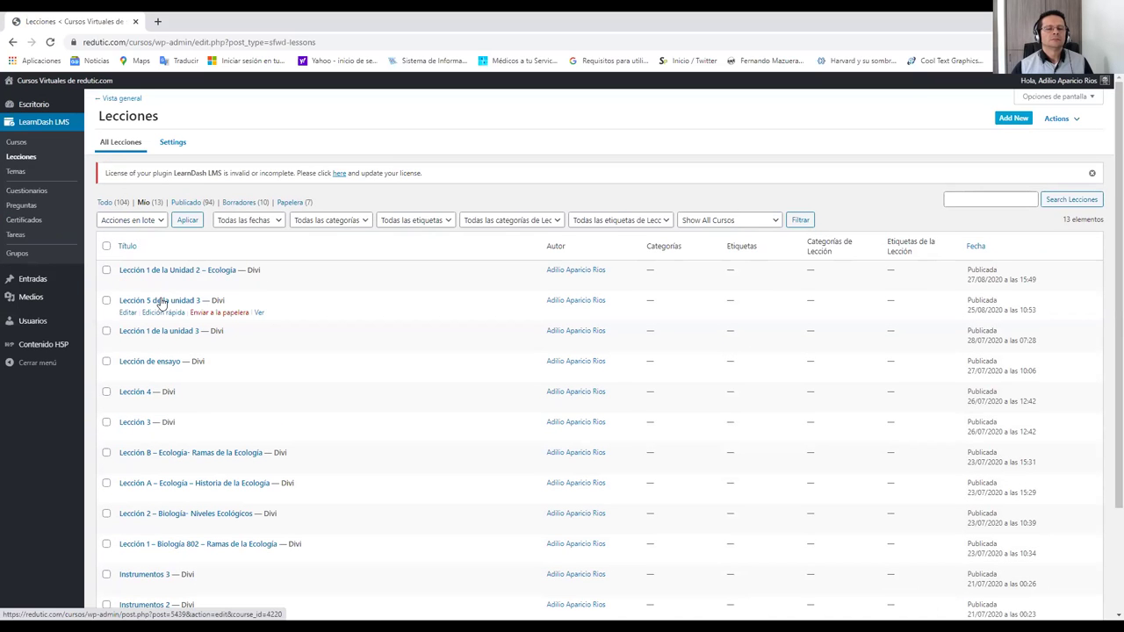
{"action": "right_click", "coordinate": [260, 315]}
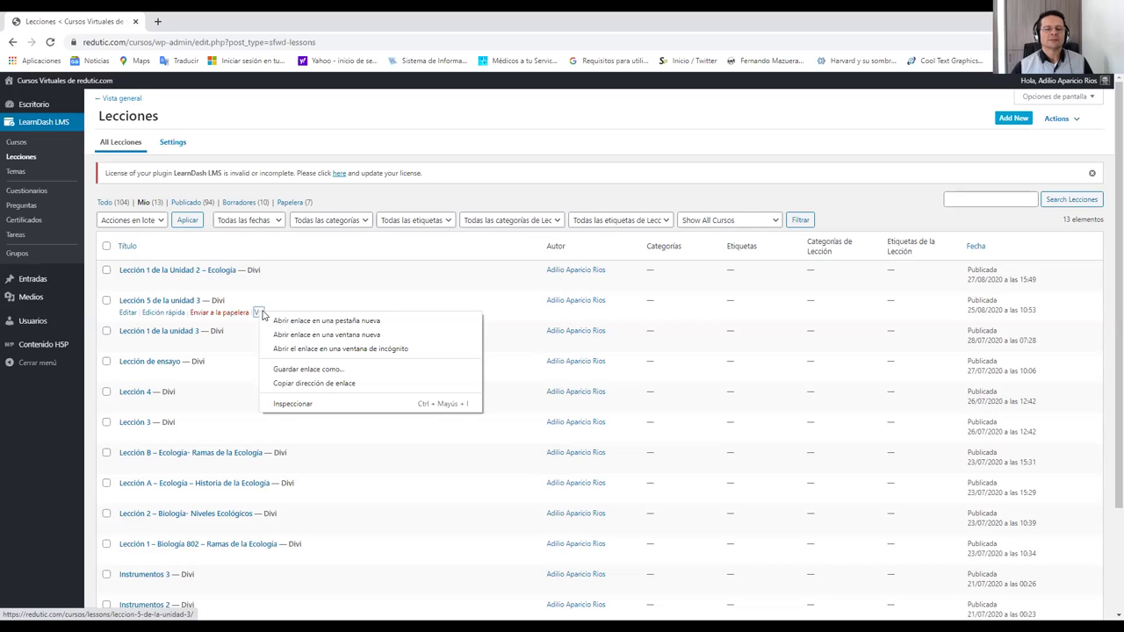
{"action": "left_click", "coordinate": [337, 321]}
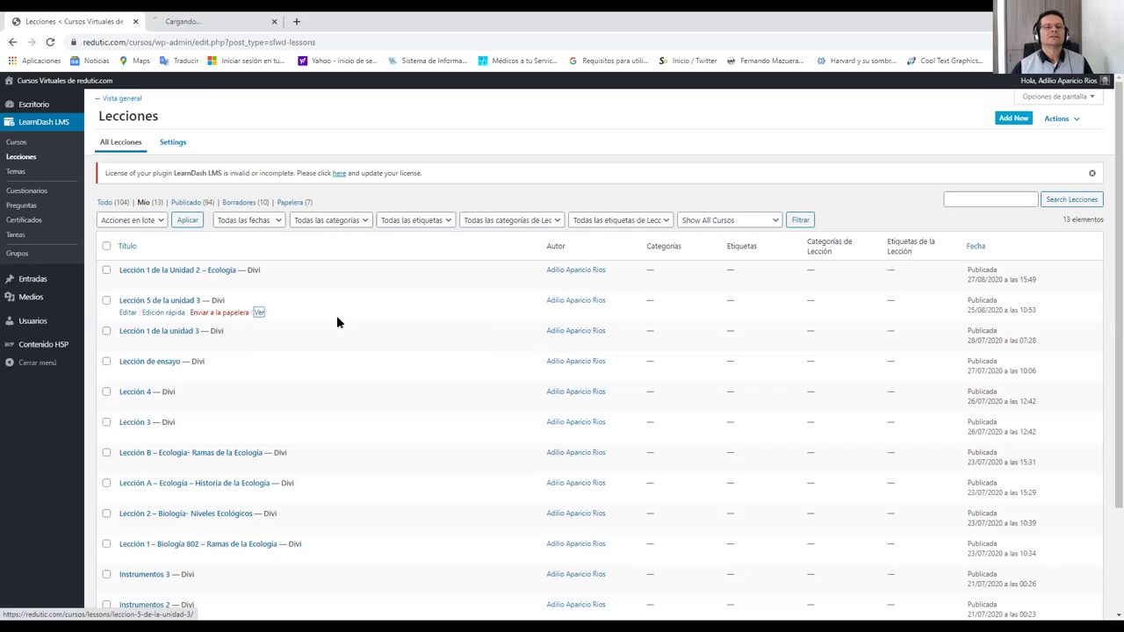
{"action": "left_click", "coordinate": [209, 22]}
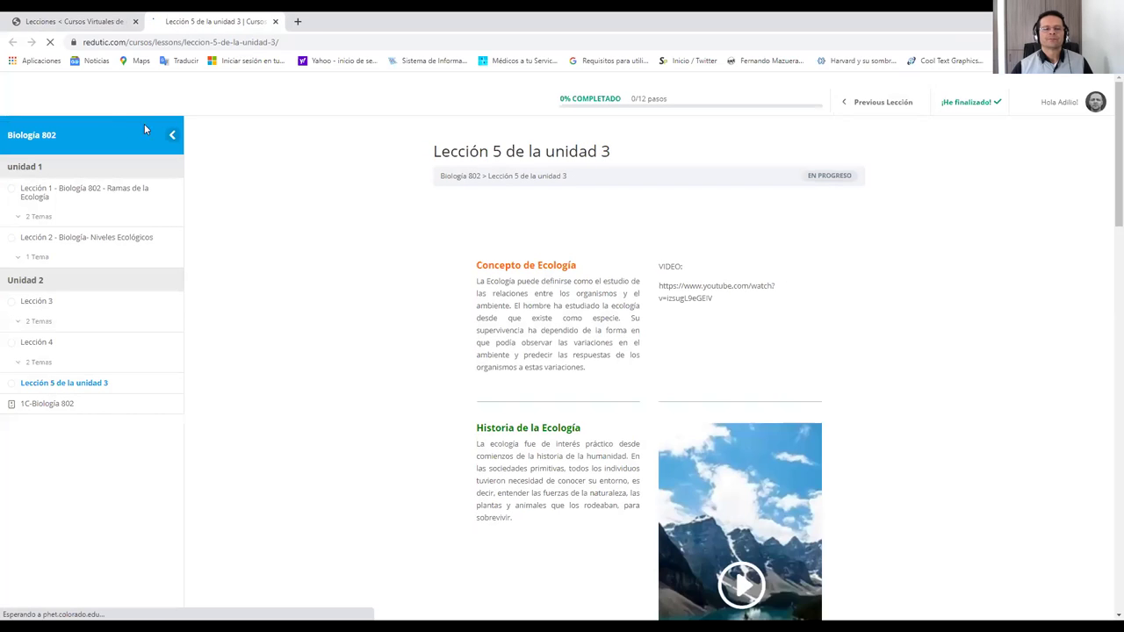
Collapse the course navigation, examine the lesson page down to its last activity, and return to the lessons list.
{"action": "left_click", "coordinate": [173, 137]}
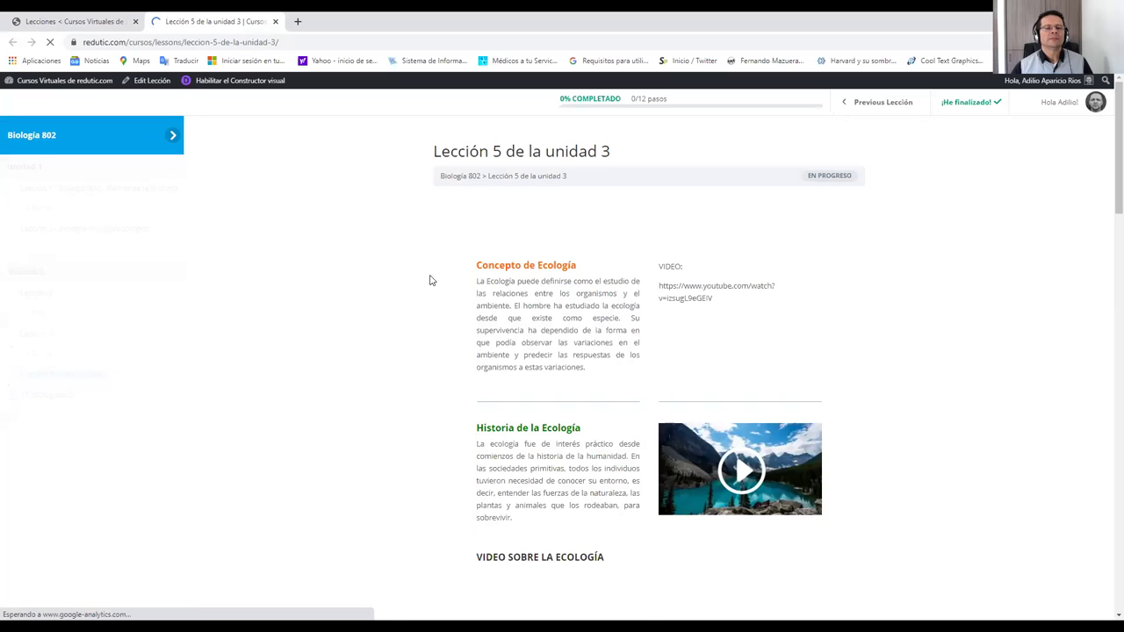
{"action": "scroll", "coordinate": [431, 280], "scroll_direction": "down", "scroll_amount": 9}
{"action": "scroll", "coordinate": [431, 281], "scroll_direction": "down", "scroll_amount": 10}
{"action": "scroll", "coordinate": [430, 285], "scroll_direction": "down", "scroll_amount": 15}
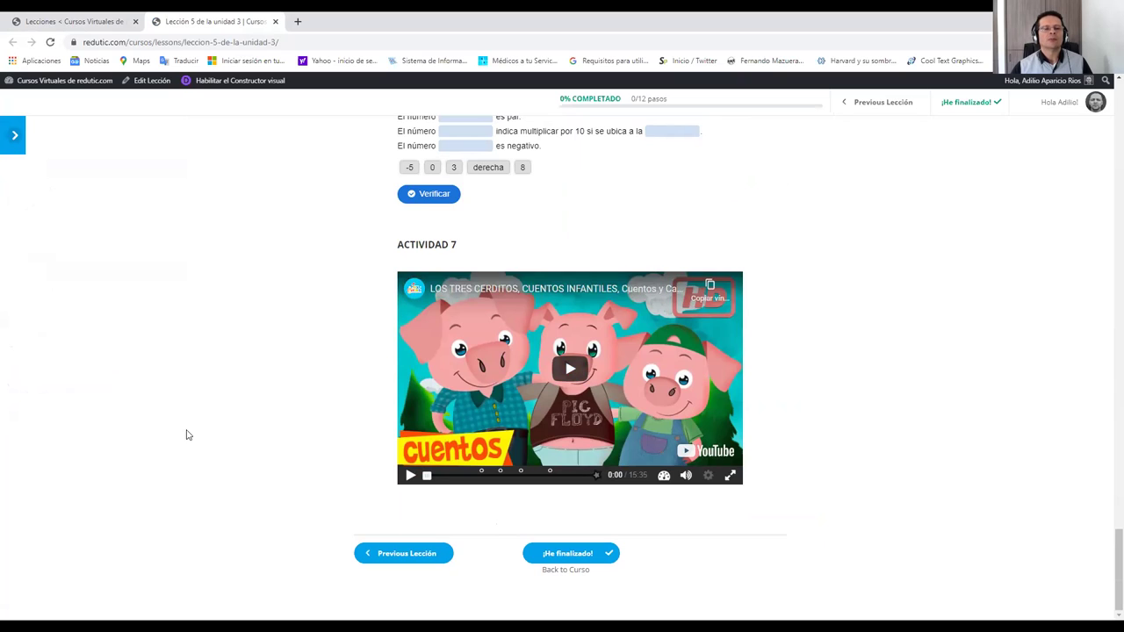
{"action": "left_click", "coordinate": [69, 20]}
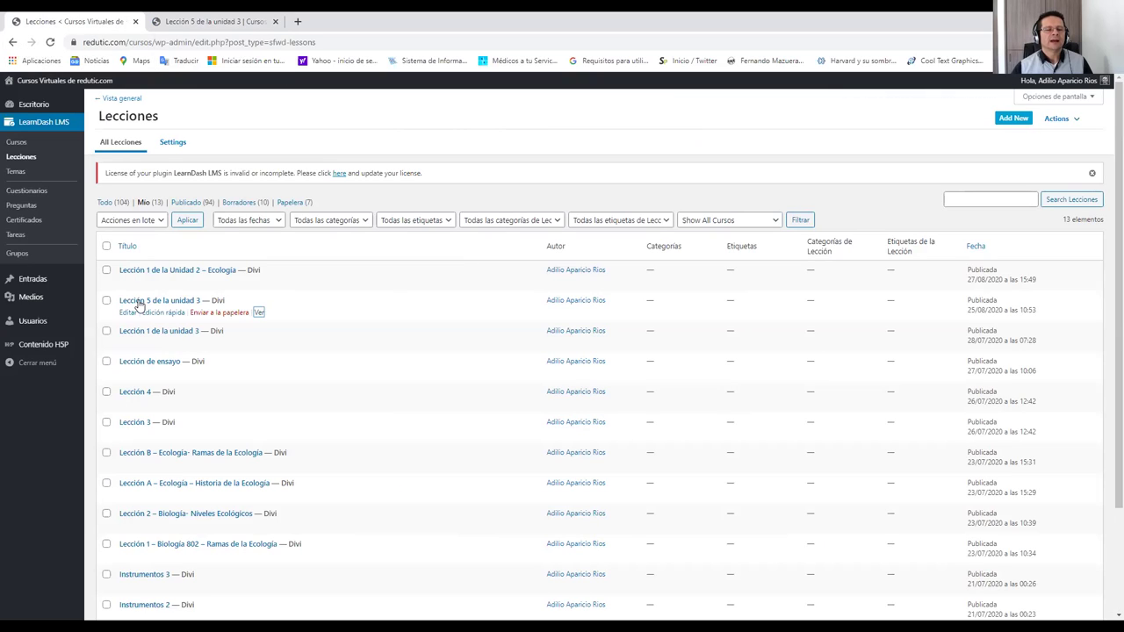
Open "Lección 5 de la unidad 3" for editing and insert a single-column row below the last row in the Divi builder.
{"action": "left_click", "coordinate": [139, 301]}
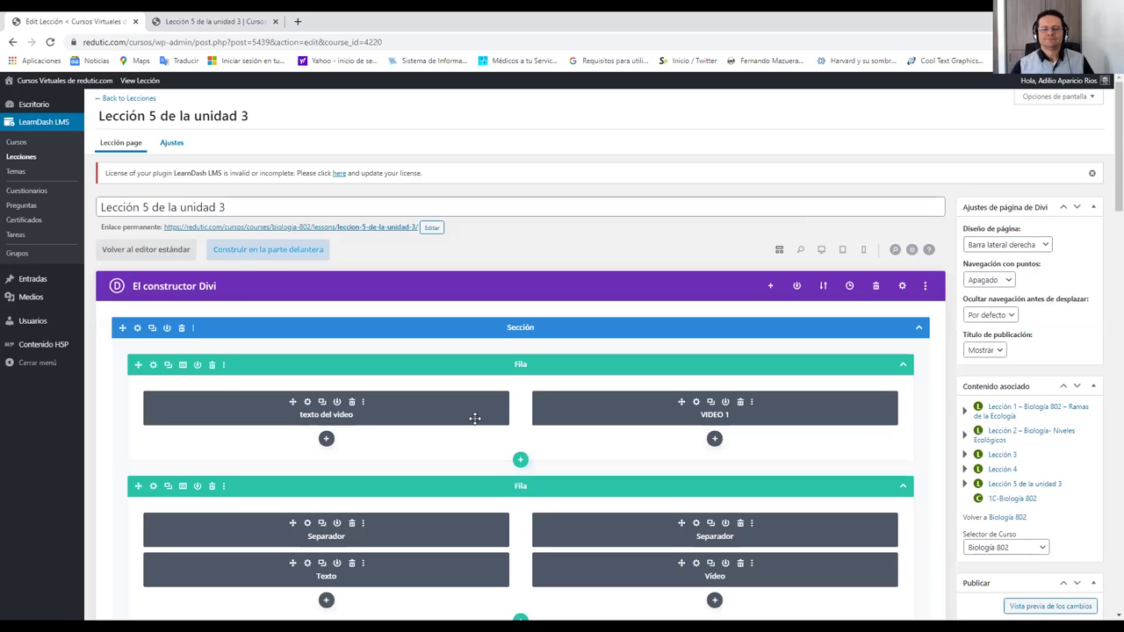
{"action": "scroll", "coordinate": [474, 419], "scroll_direction": "down", "scroll_amount": 20}
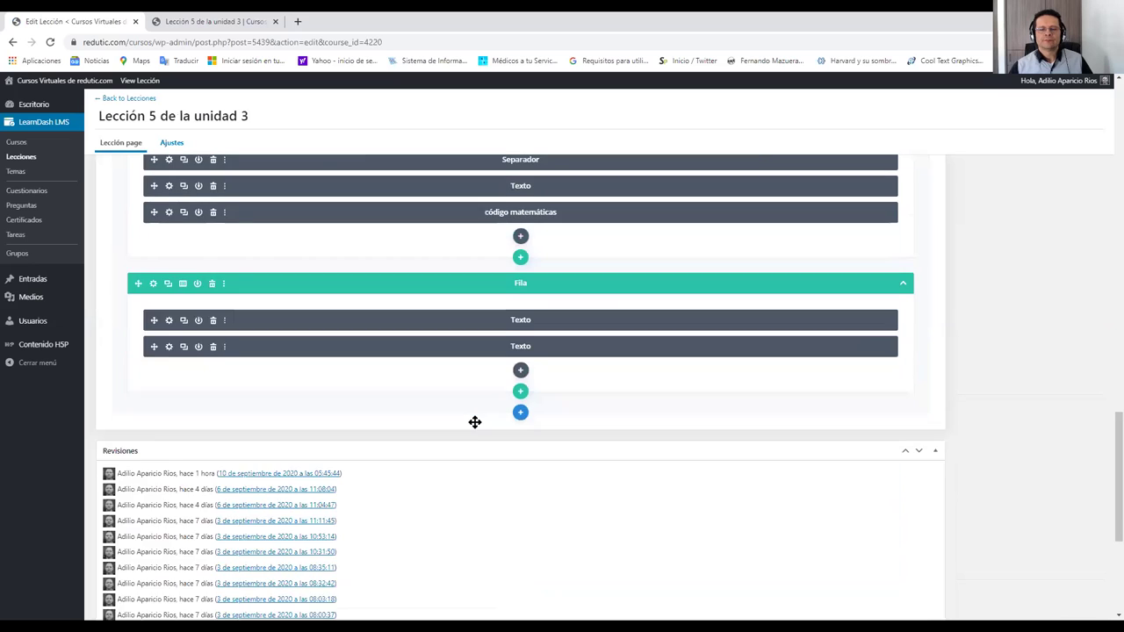
{"action": "scroll", "coordinate": [474, 422], "scroll_direction": "up", "scroll_amount": 3}
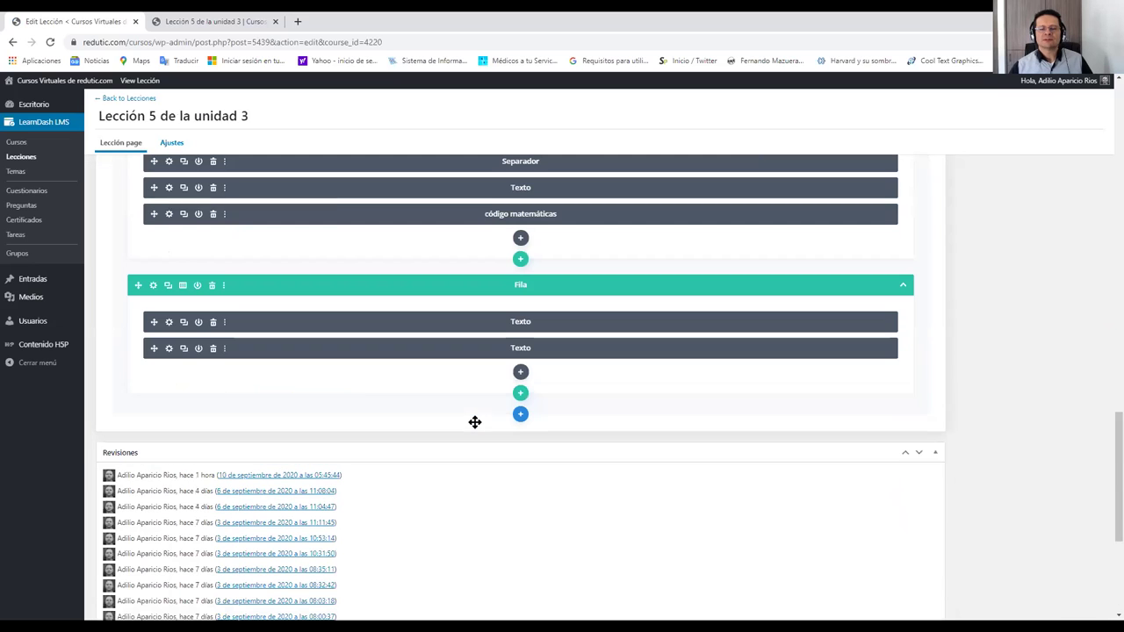
{"action": "left_click", "coordinate": [521, 395]}
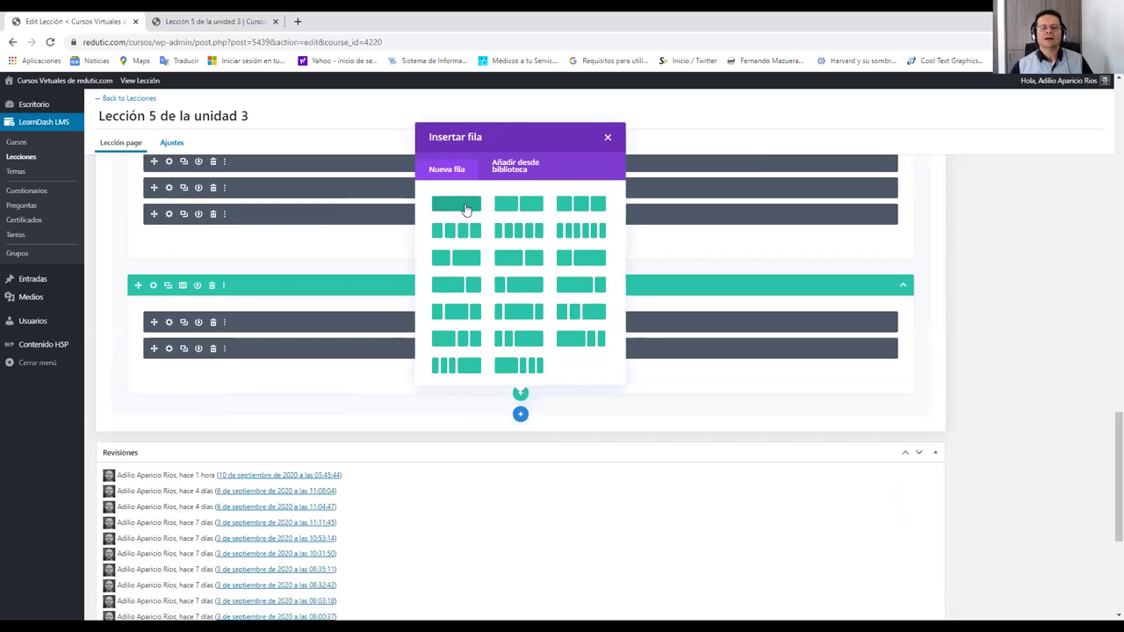
{"action": "left_click", "coordinate": [464, 206]}
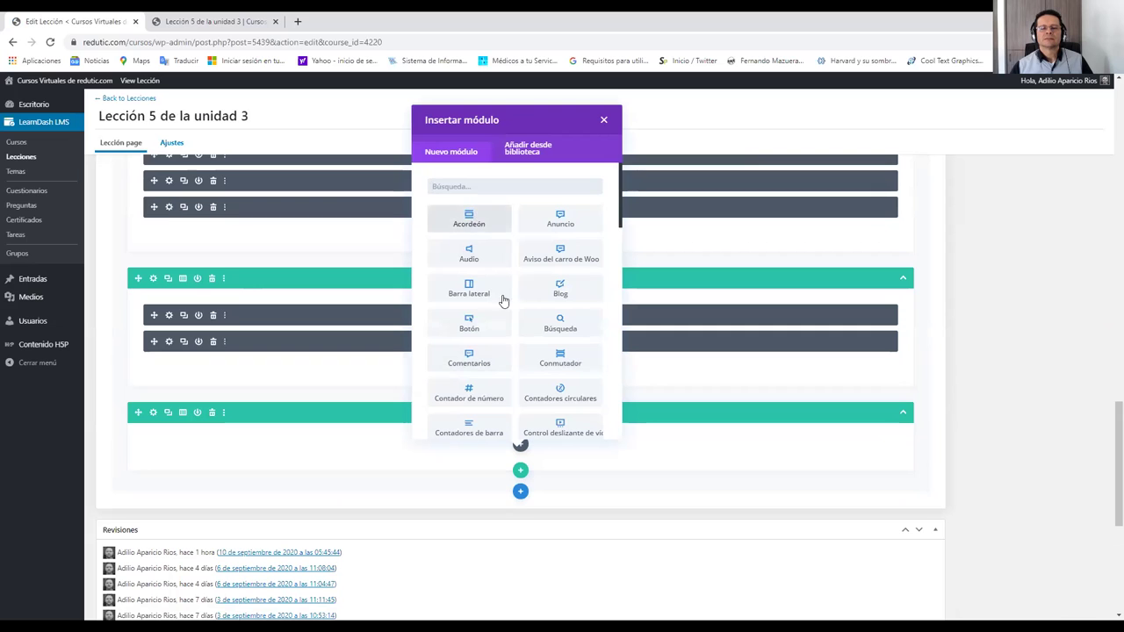
Add a Texto module to the new row and enter "ACTIVIDAD 8" as its body text.
{"action": "scroll", "coordinate": [536, 334], "scroll_direction": "down", "scroll_amount": 5}
{"action": "scroll", "coordinate": [552, 338], "scroll_direction": "down", "scroll_amount": 10}
{"action": "left_click", "coordinate": [567, 257]}
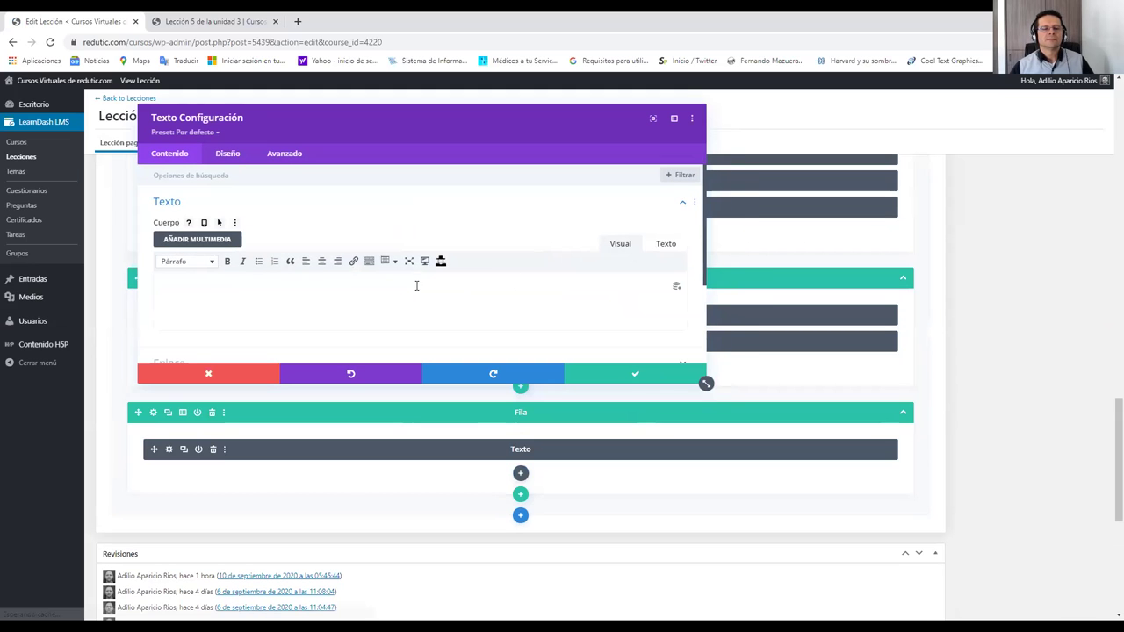
{"action": "left_click", "coordinate": [284, 292]}
{"action": "type", "text": "AC"}
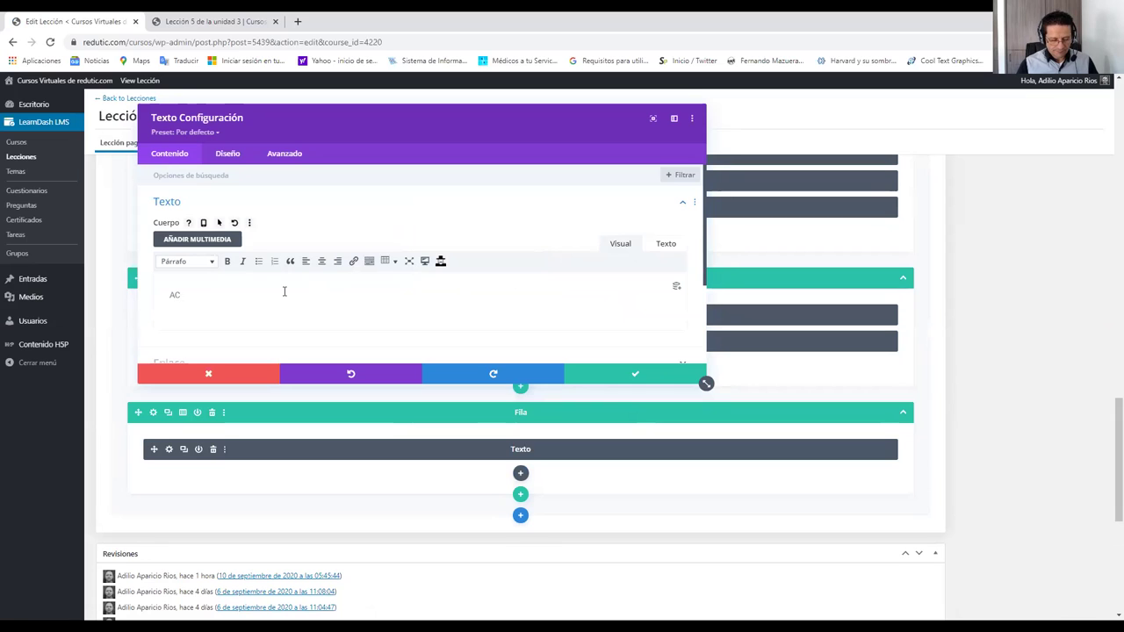
{"action": "type", "text": "TI"}
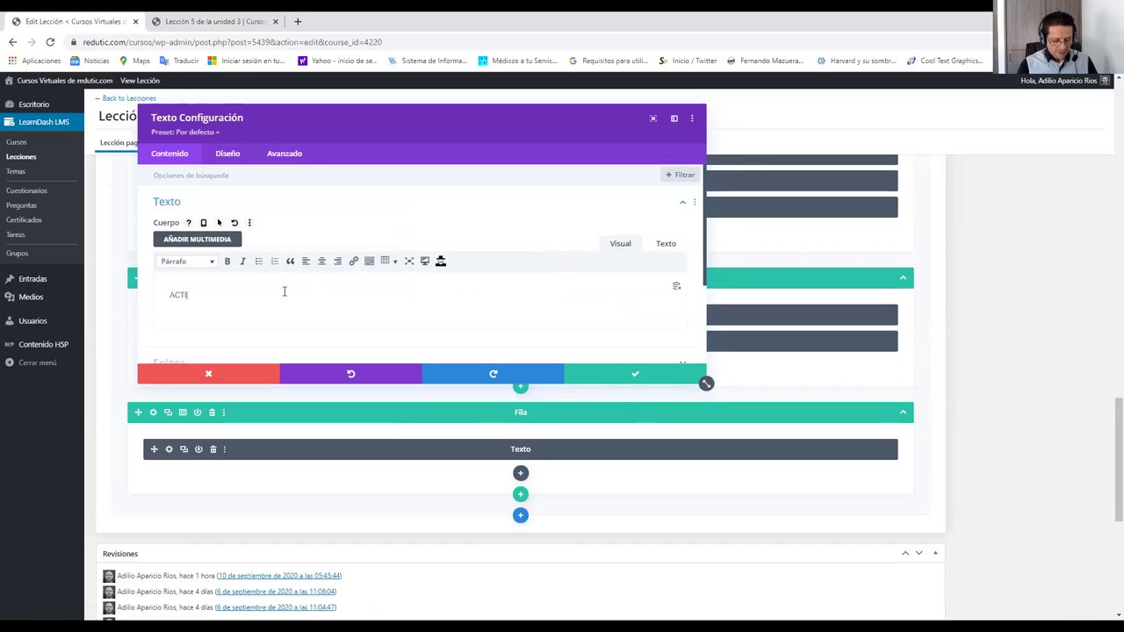
{"action": "type", "text": "VIDAD 8"}
Format the "ACTIVIDAD 8" text as bold with the Título 4 style.
{"action": "left_click_drag", "start_coordinate": [169, 295], "coordinate": [219, 295]}
{"action": "left_click", "coordinate": [228, 264]}
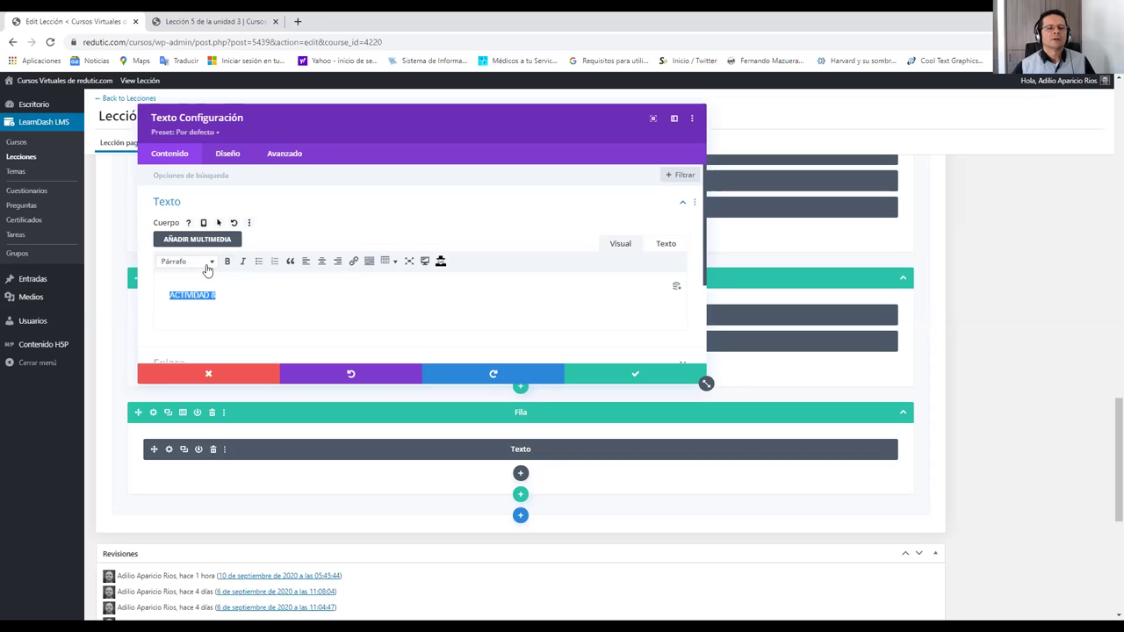
{"action": "left_click", "coordinate": [211, 262]}
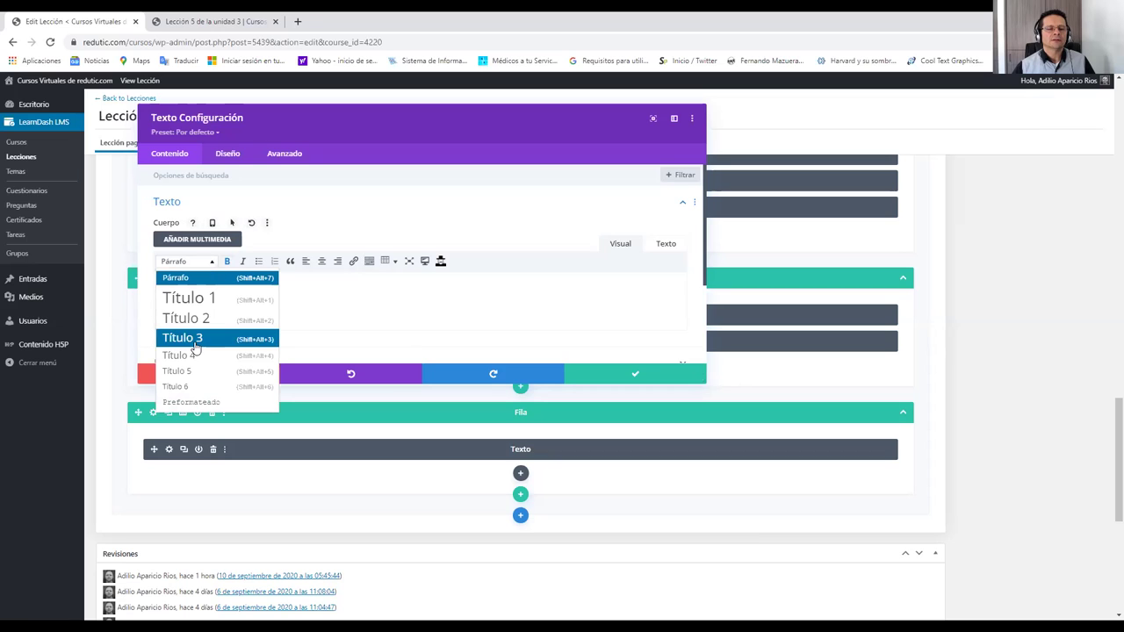
{"action": "left_click", "coordinate": [190, 358]}
{"action": "left_click", "coordinate": [708, 381]}
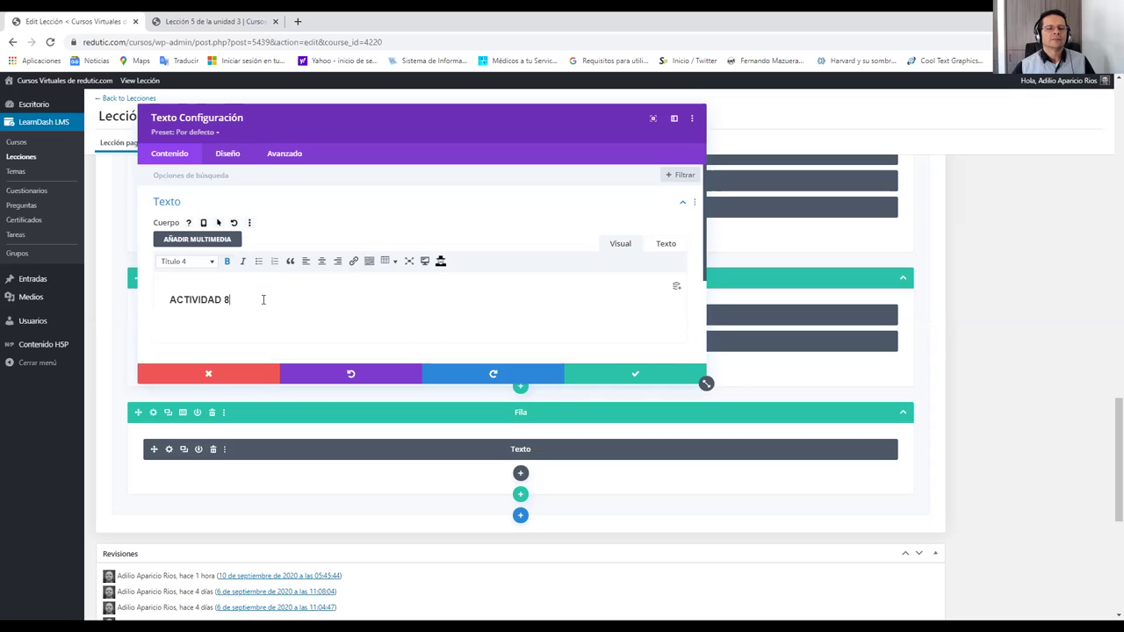
Set the text module's administration label to "ACTIVIDAD 8" and save the module.
{"action": "scroll", "coordinate": [263, 303], "scroll_direction": "down", "scroll_amount": 5}
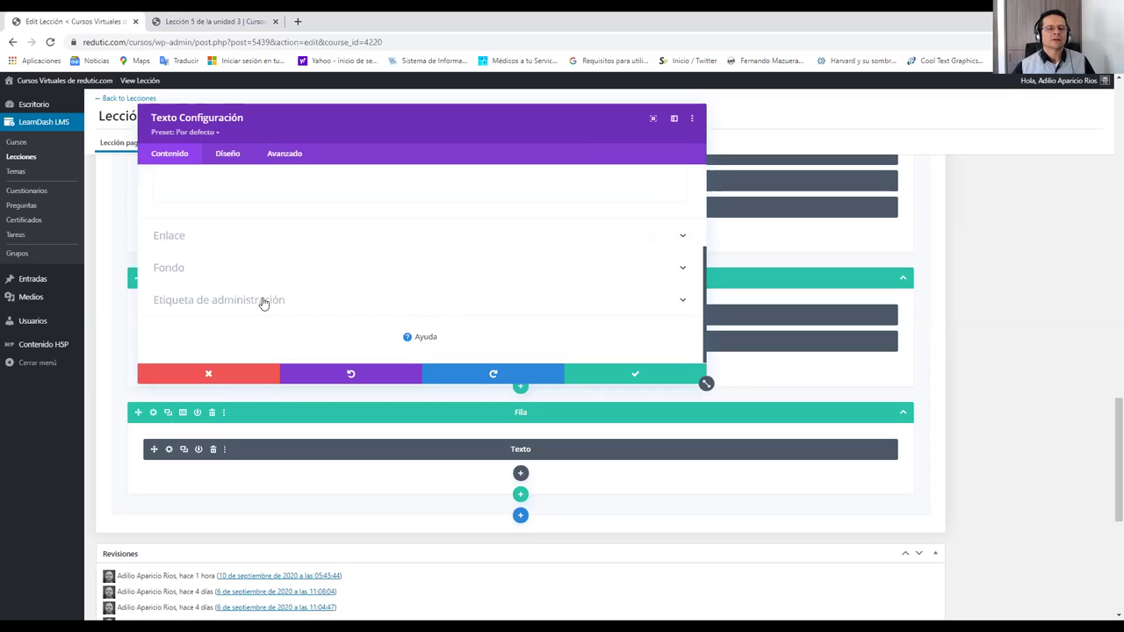
{"action": "left_click", "coordinate": [202, 299]}
{"action": "left_click", "coordinate": [170, 291]}
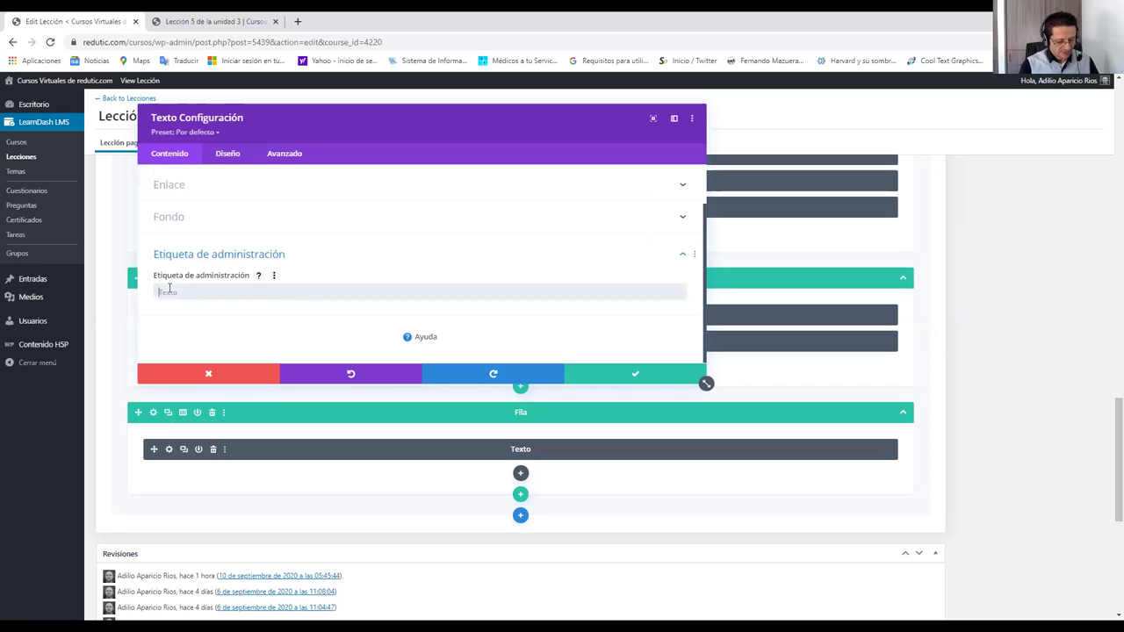
{"action": "type", "text": "AC"}
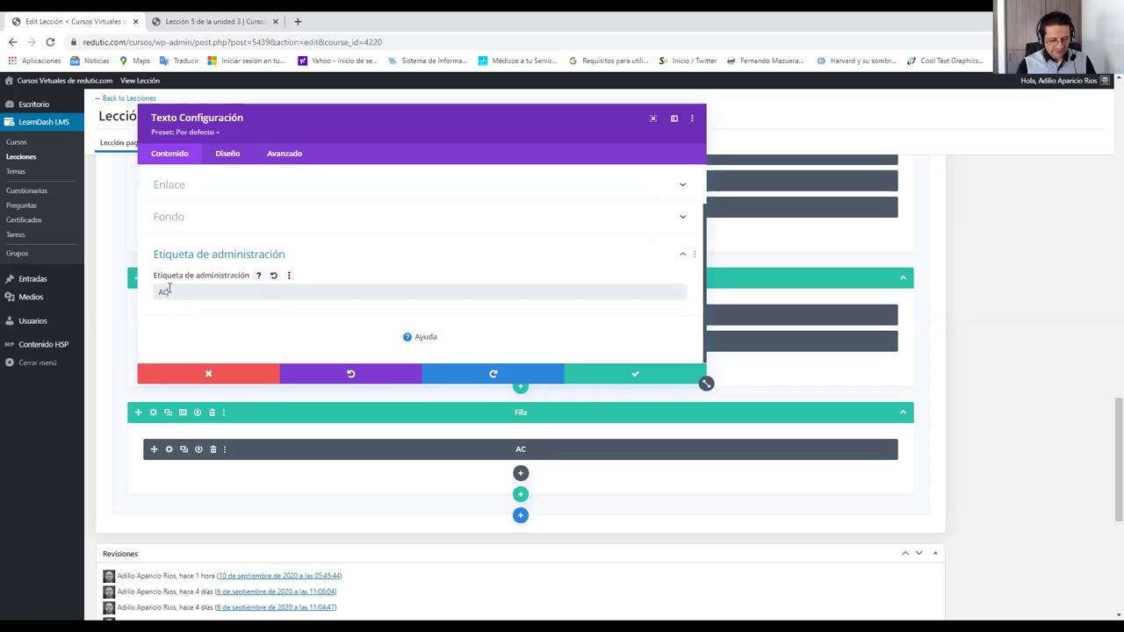
{"action": "type", "text": "TIVIDAD"}
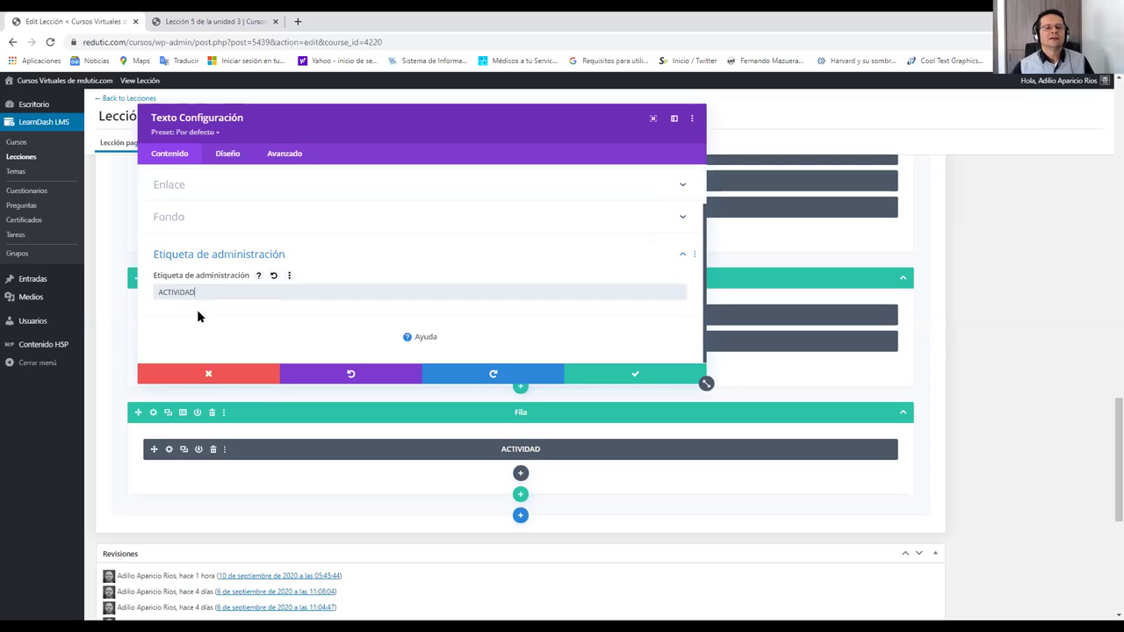
{"action": "left_click", "coordinate": [222, 316]}
{"action": "type", "text": "8"}
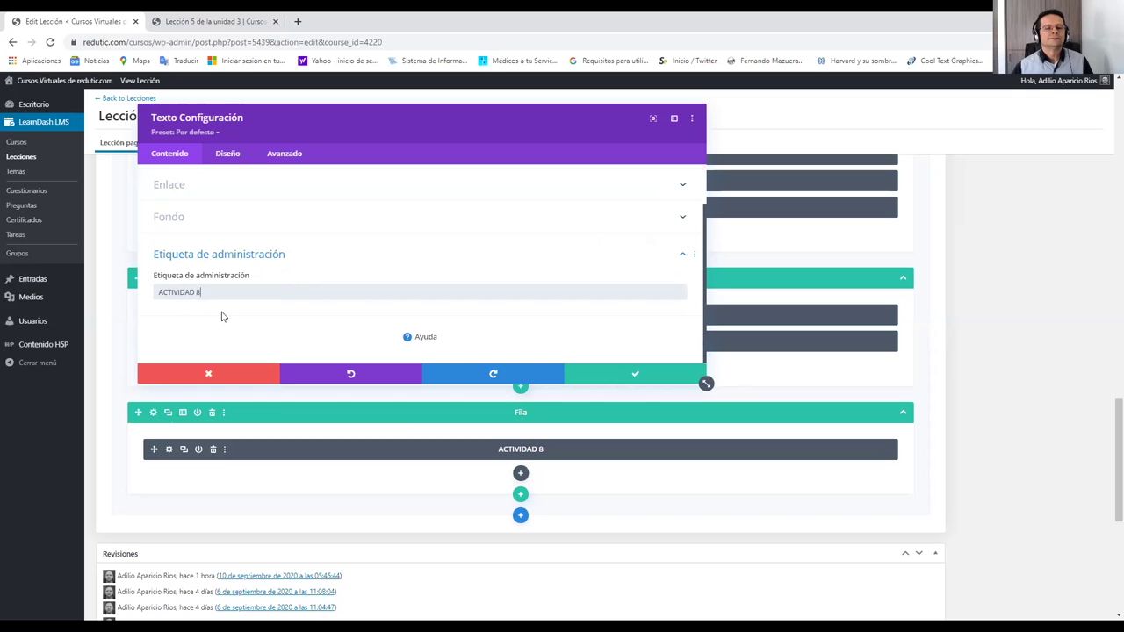
{"action": "left_click", "coordinate": [630, 376]}
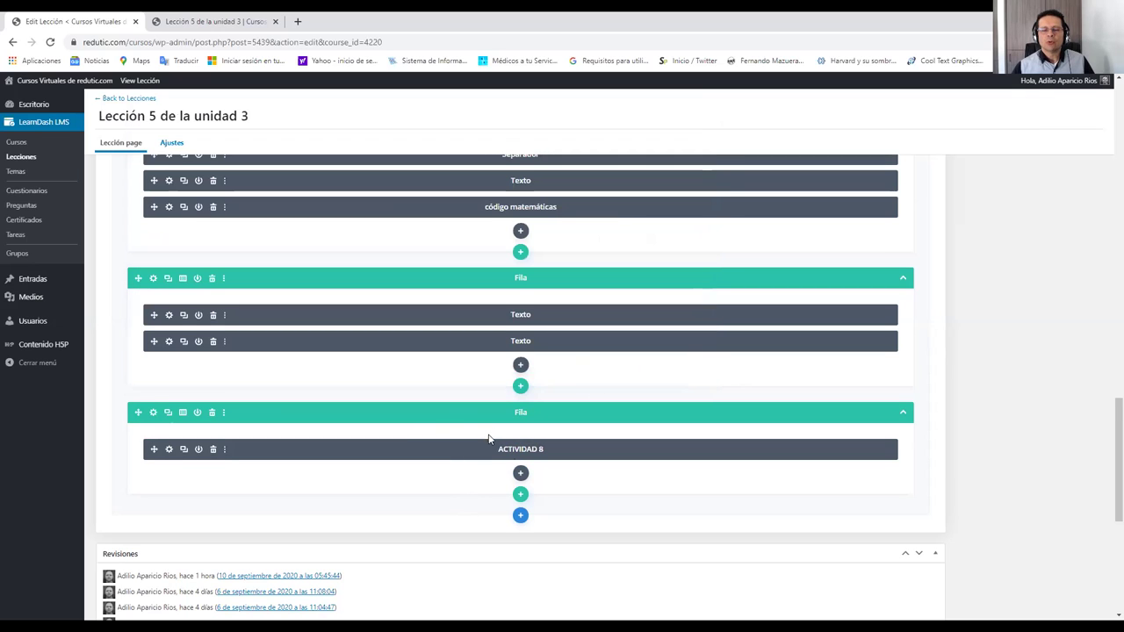
Add a second Texto module below "ACTIVIDAD 8" containing the shortcode [h5p id="64"] and save it.
{"action": "scroll", "coordinate": [489, 439], "scroll_direction": "down", "scroll_amount": 2}
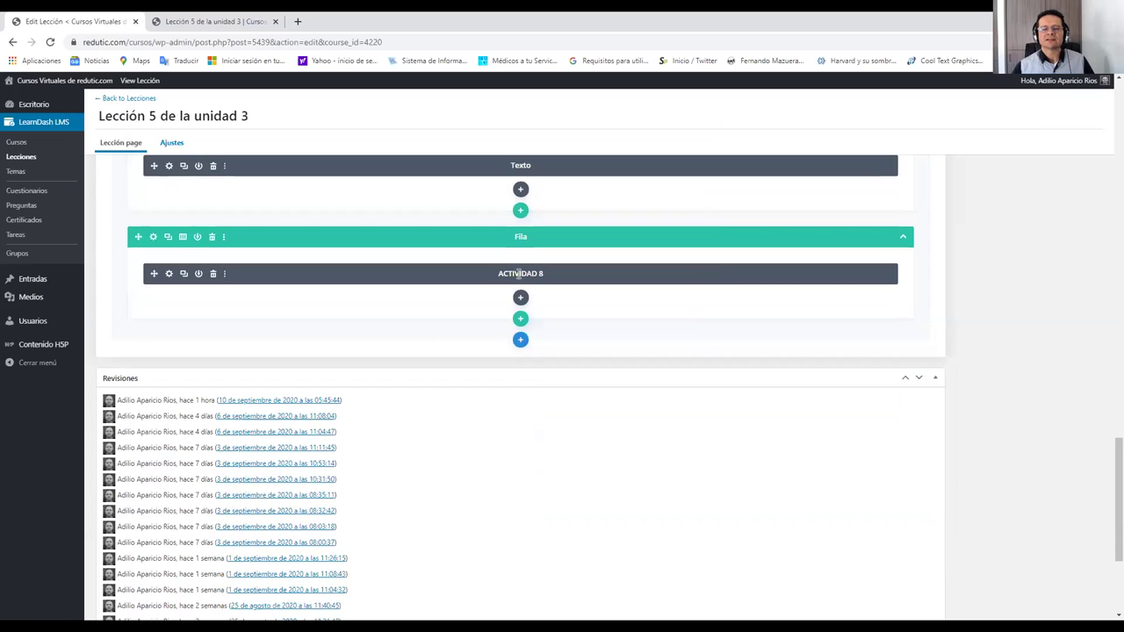
{"action": "left_click", "coordinate": [521, 299]}
{"action": "scroll", "coordinate": [562, 431], "scroll_direction": "down", "scroll_amount": 10}
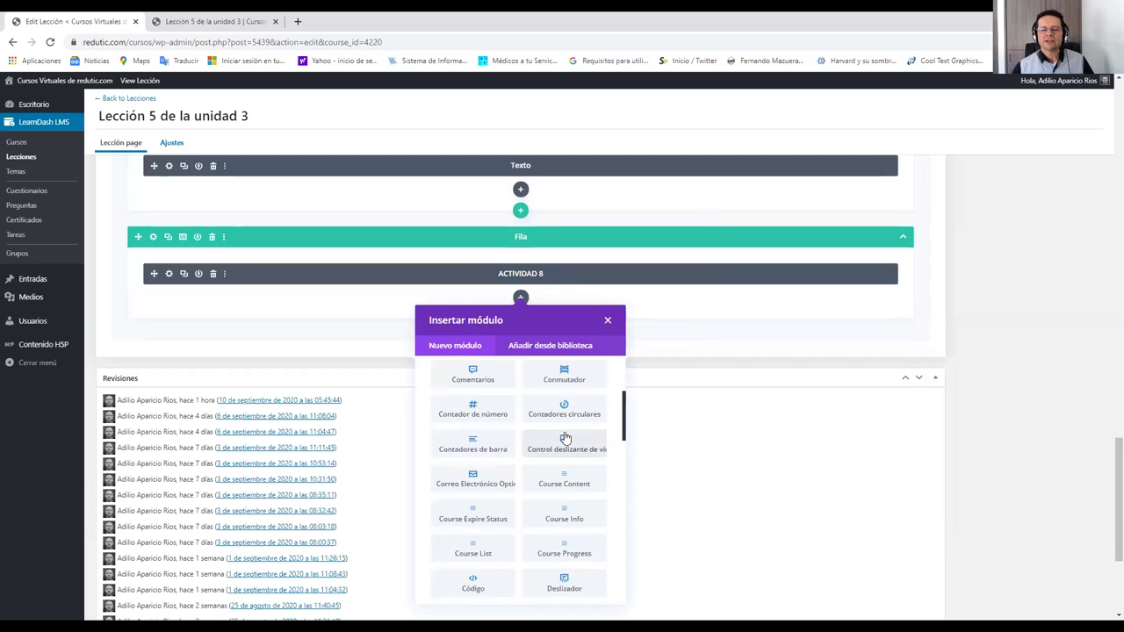
{"action": "scroll", "coordinate": [567, 444], "scroll_direction": "down", "scroll_amount": 5}
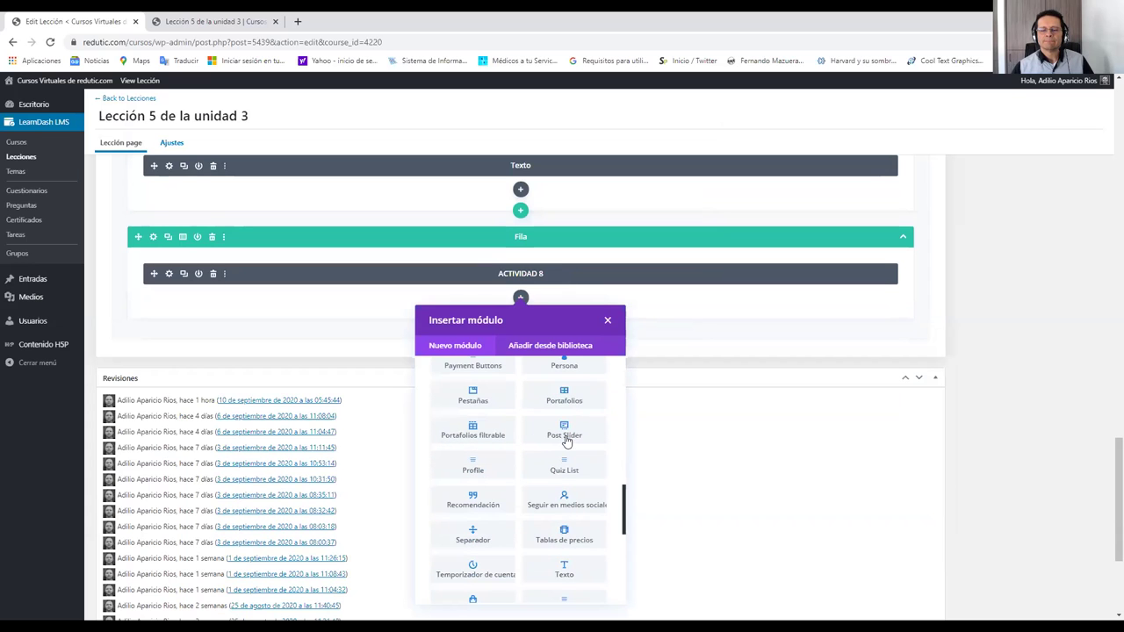
{"action": "left_click", "coordinate": [566, 453]}
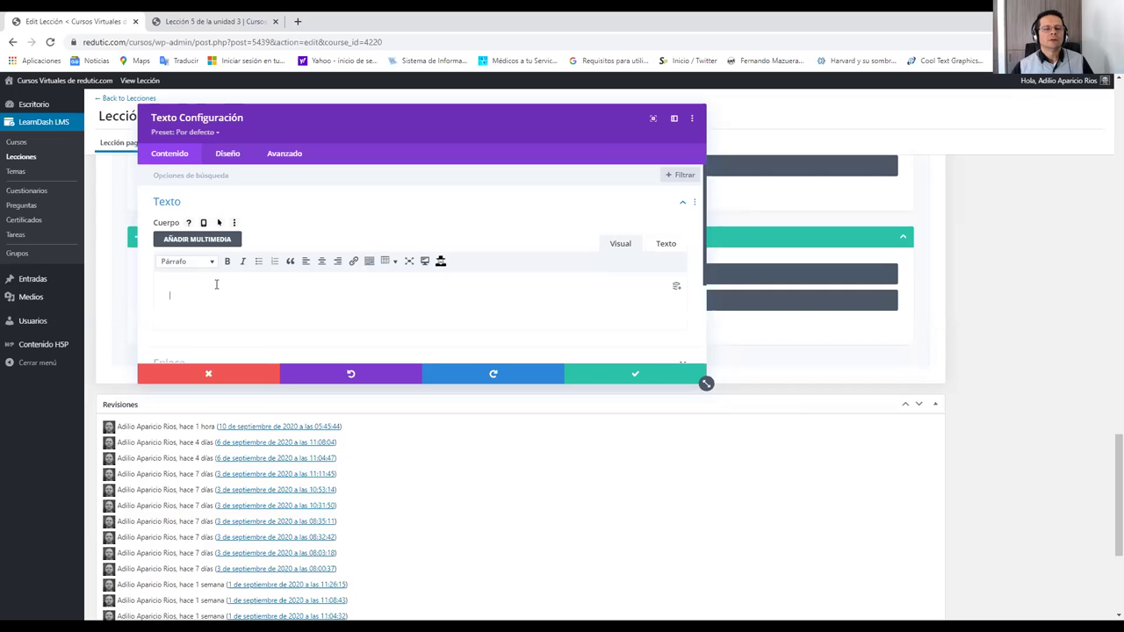
{"action": "type", "text": "[h5p id=\"64\"]"}
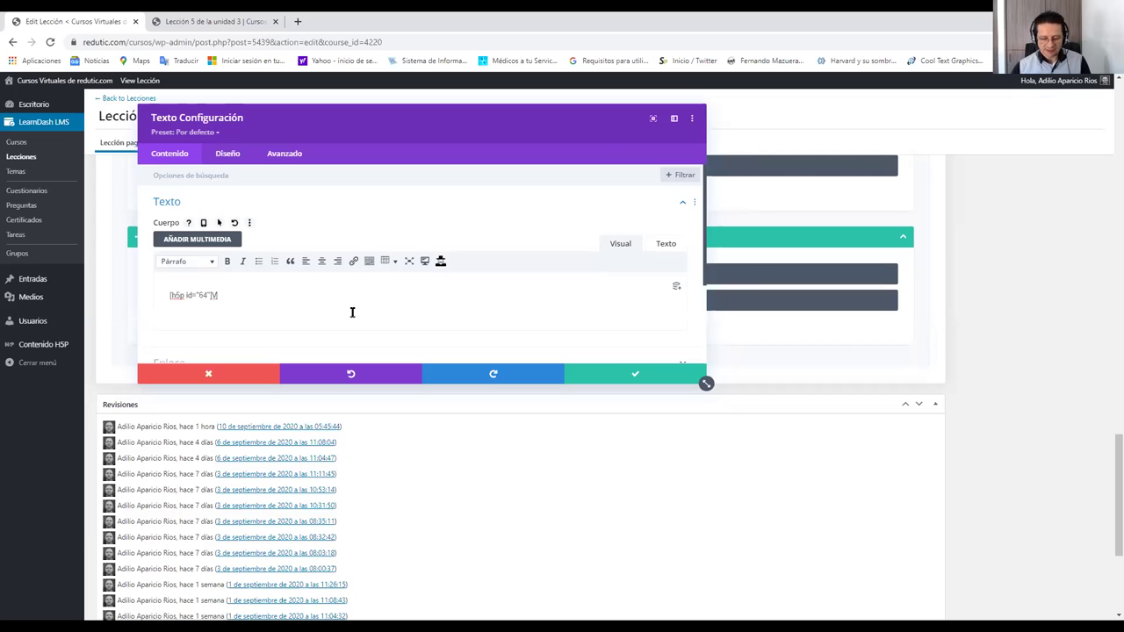
{"action": "left_click", "coordinate": [639, 376]}
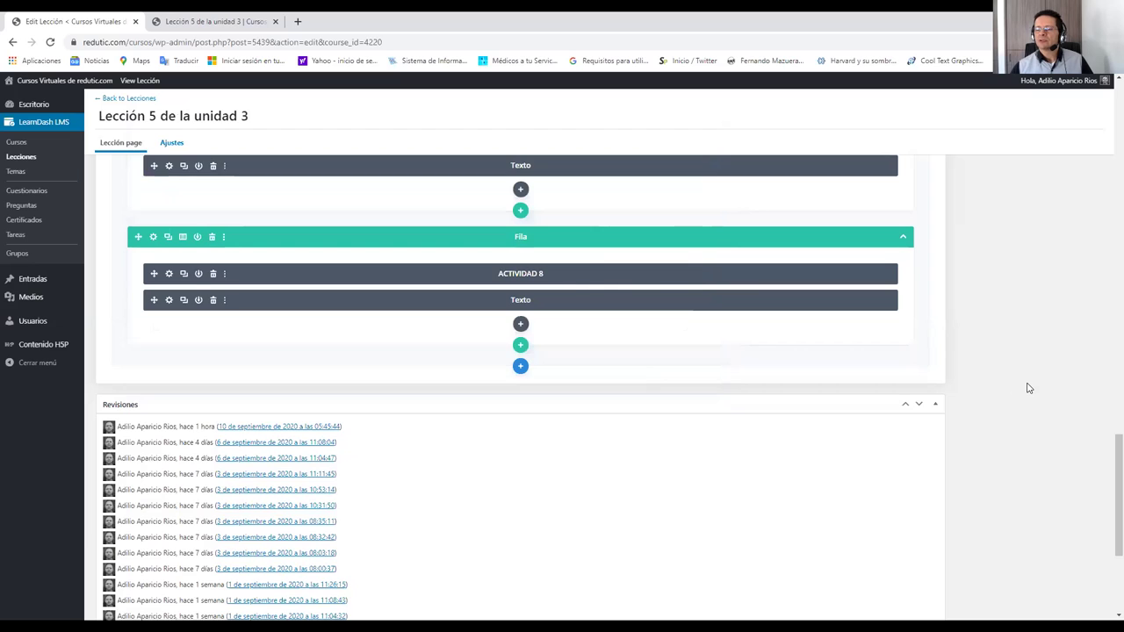
Update the lesson and reload its published page in the other browser tab.
{"action": "scroll", "coordinate": [1029, 389], "scroll_direction": "up", "scroll_amount": 15}
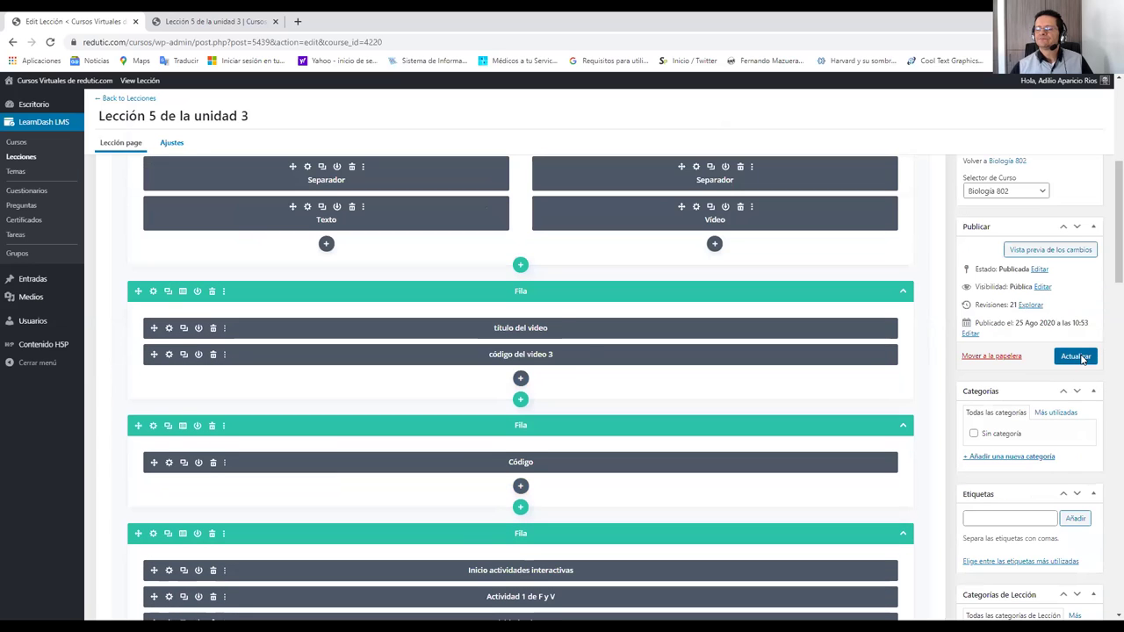
{"action": "left_click", "coordinate": [1075, 357]}
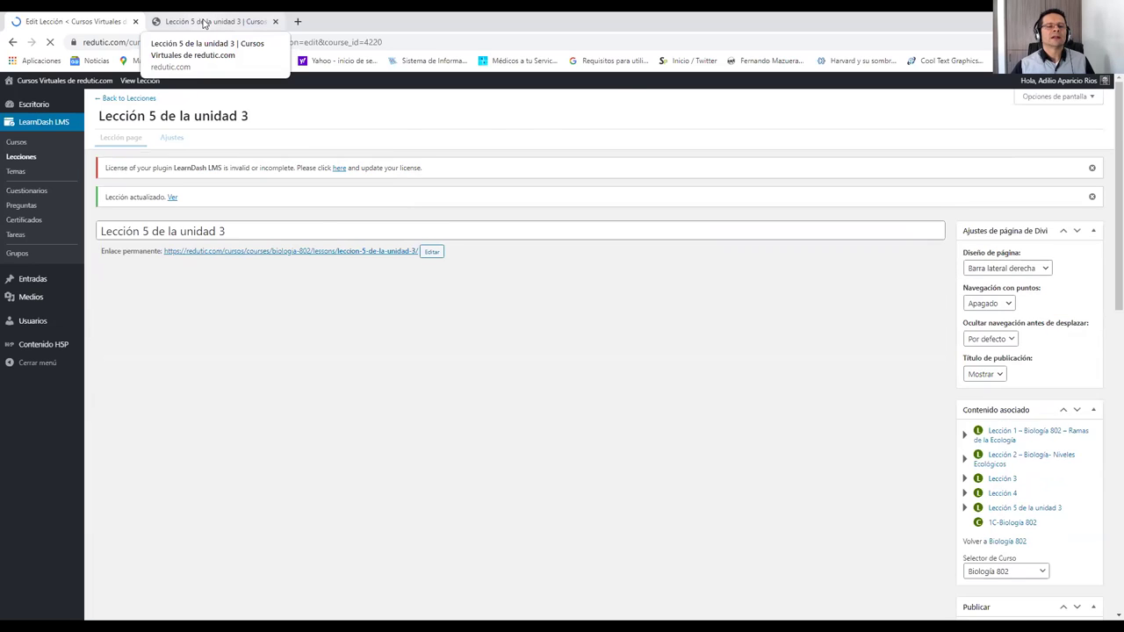
{"action": "left_click", "coordinate": [203, 24]}
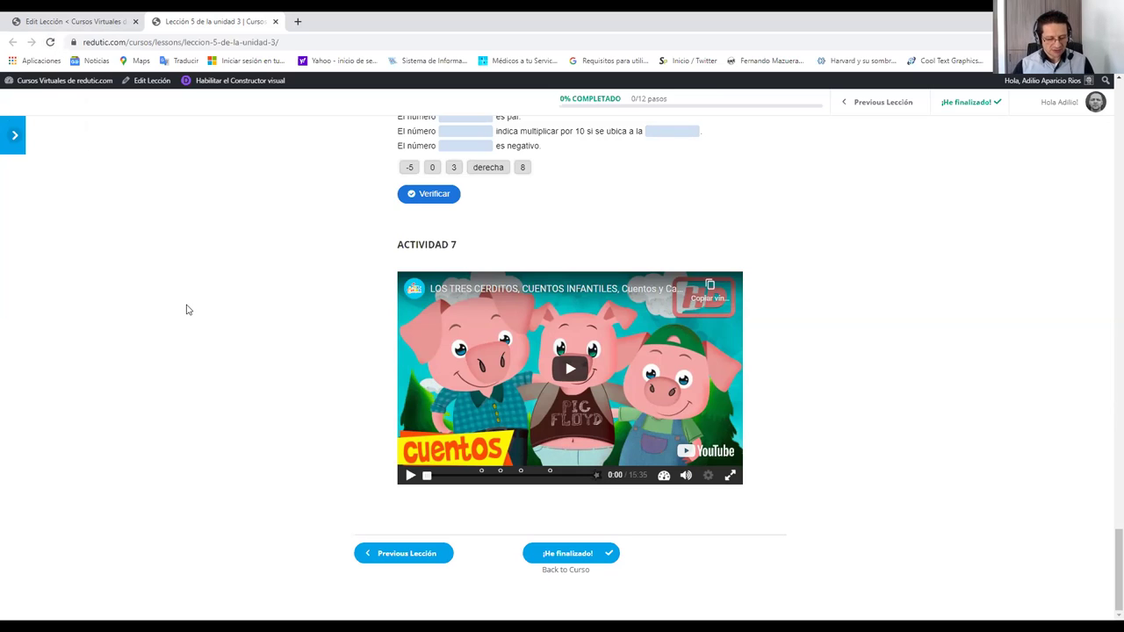
{"action": "key", "text": "F5"}
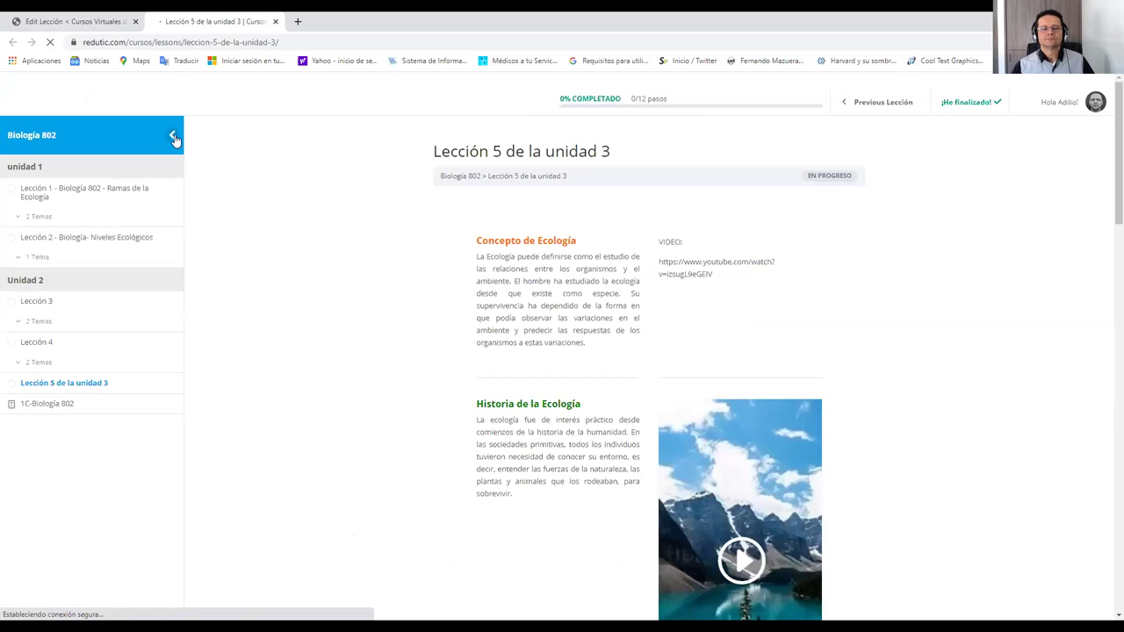
Collapse the course navigation, examine the lesson's last activities, and view the ACTIVIDAD 8 nitrogen cycle image in full screen.
{"action": "left_click", "coordinate": [174, 139]}
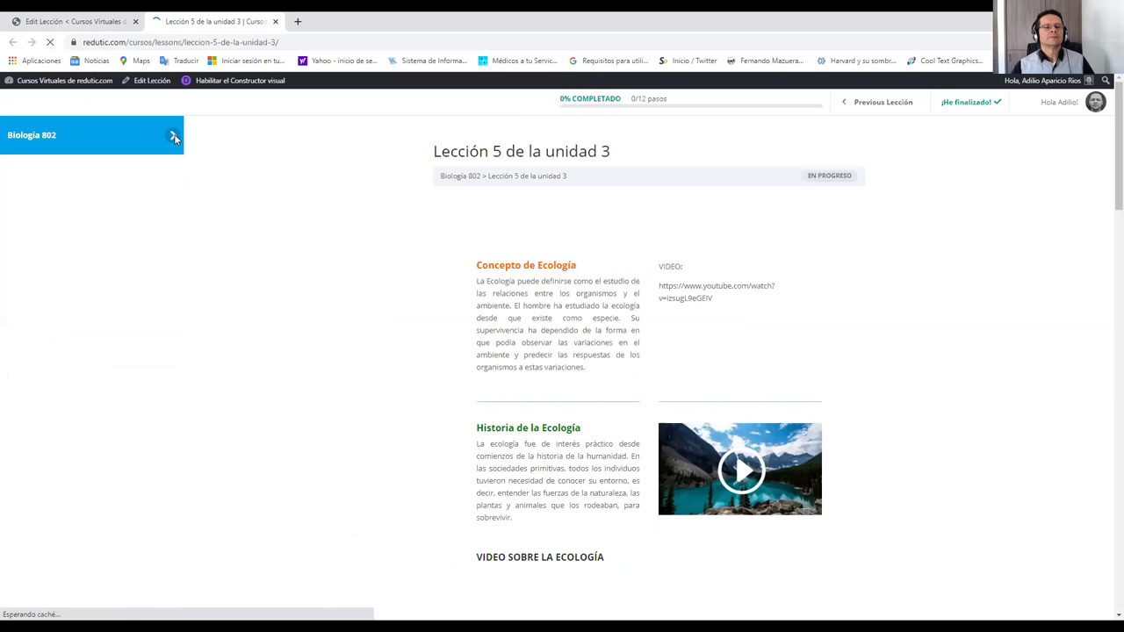
{"action": "middle_click", "coordinate": [869, 356]}
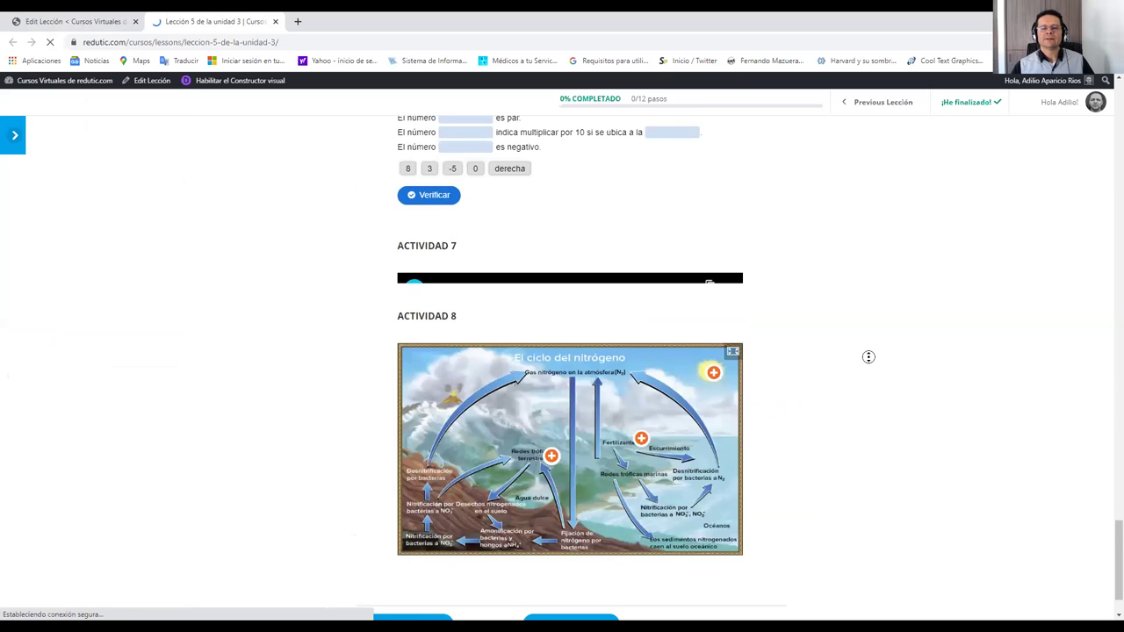
{"action": "scroll", "coordinate": [818, 384], "scroll_direction": "down", "scroll_amount": 1}
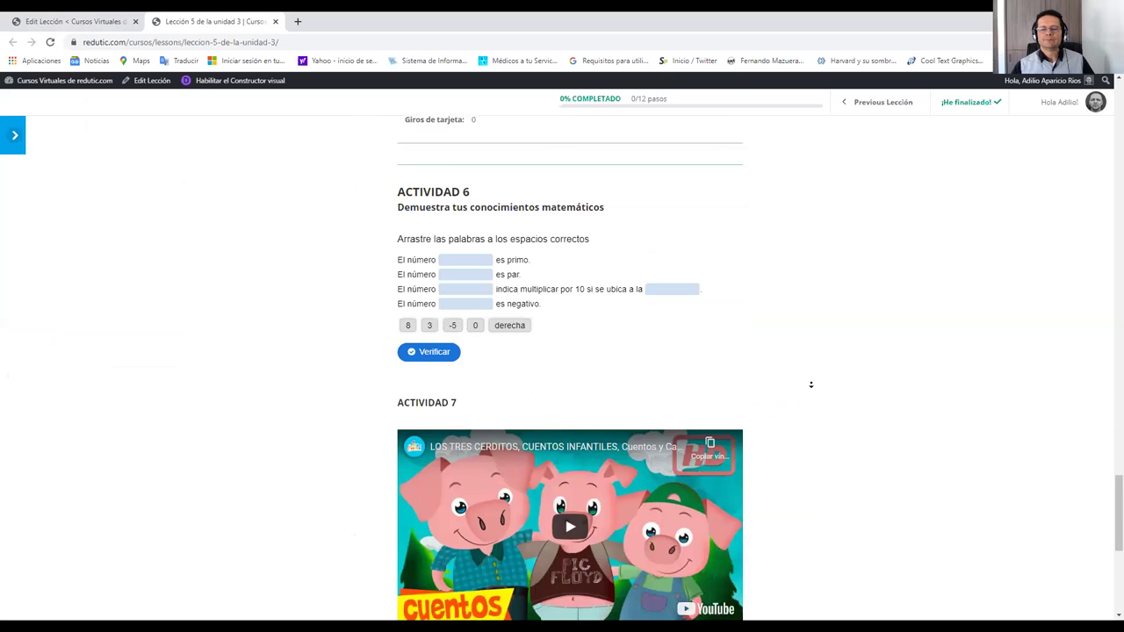
{"action": "scroll", "coordinate": [856, 284], "scroll_direction": "up", "scroll_amount": 2}
{"action": "scroll", "coordinate": [865, 325], "scroll_direction": "up", "scroll_amount": 5}
{"action": "scroll", "coordinate": [858, 360], "scroll_direction": "down", "scroll_amount": 10}
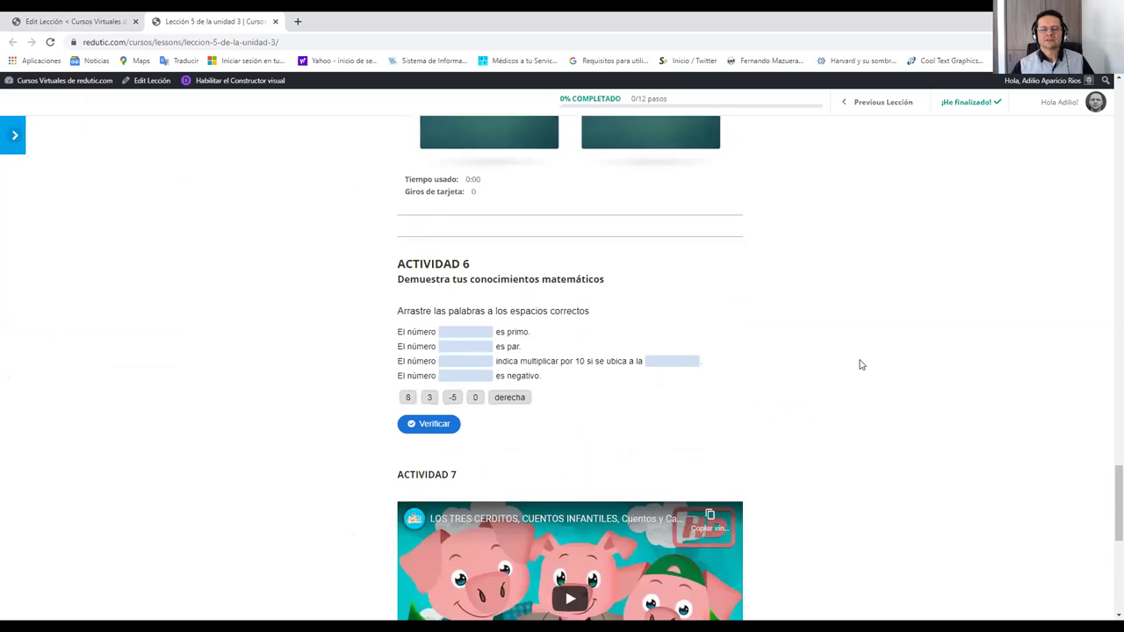
{"action": "scroll", "coordinate": [861, 362], "scroll_direction": "up", "scroll_amount": 1}
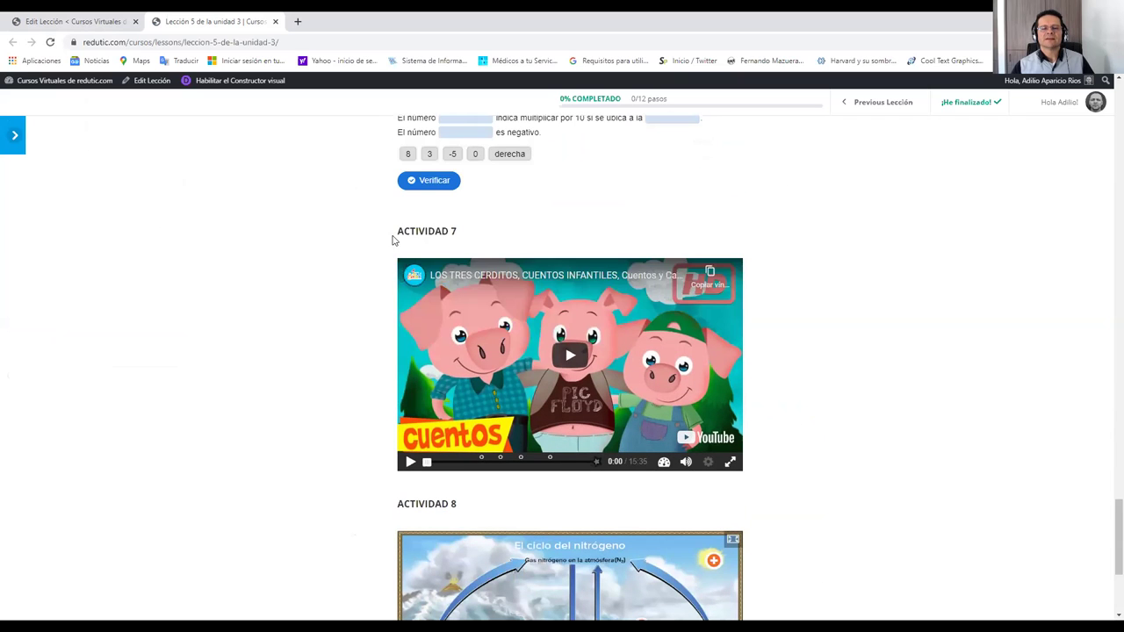
{"action": "scroll", "coordinate": [890, 366], "scroll_direction": "down", "scroll_amount": 5}
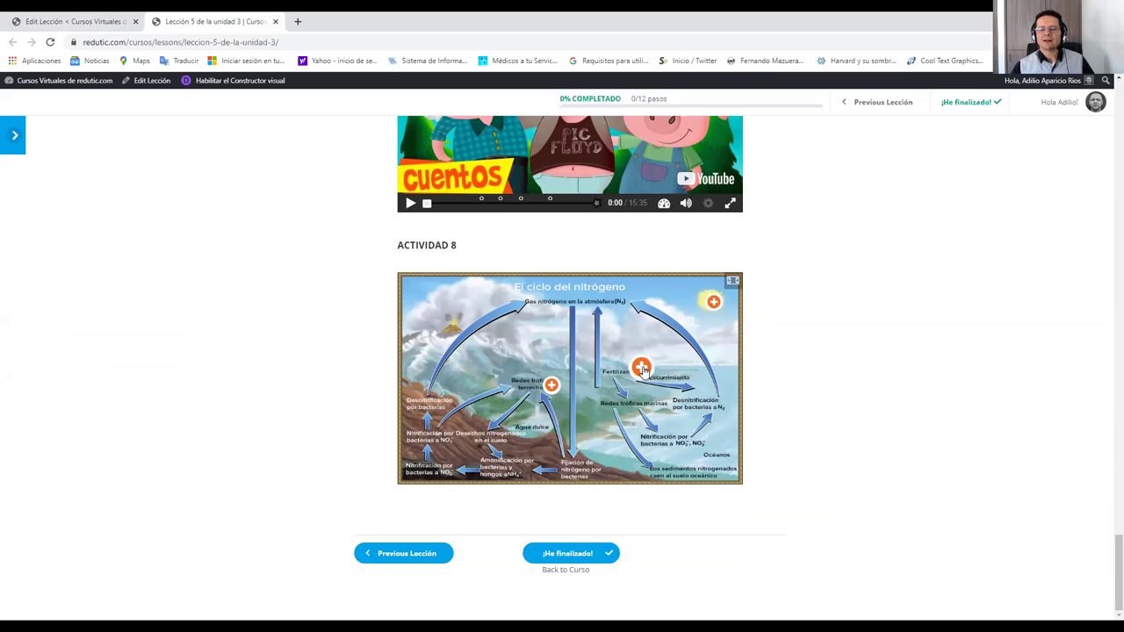
{"action": "left_click", "coordinate": [734, 282]}
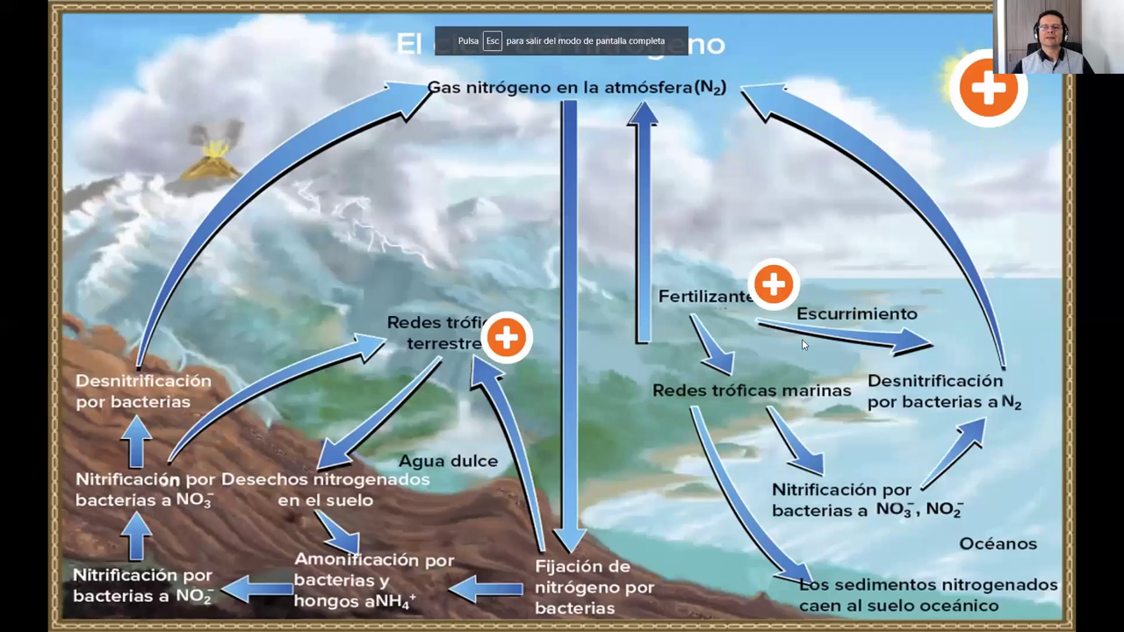